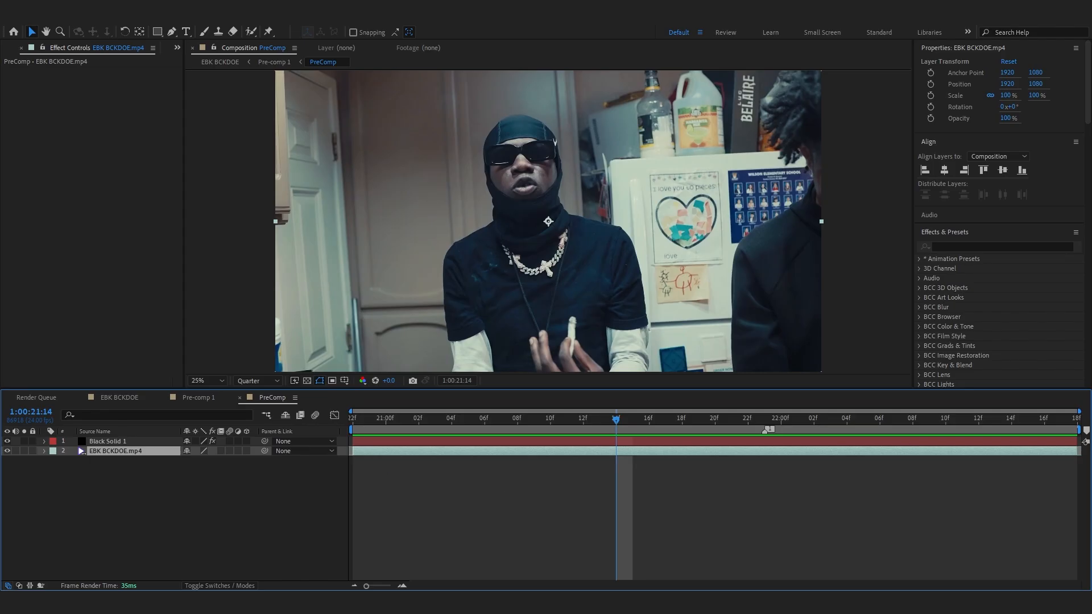
- Open the Tracker panel and run Track Camera on the footage layer
click(954, 230)
click(969, 47)
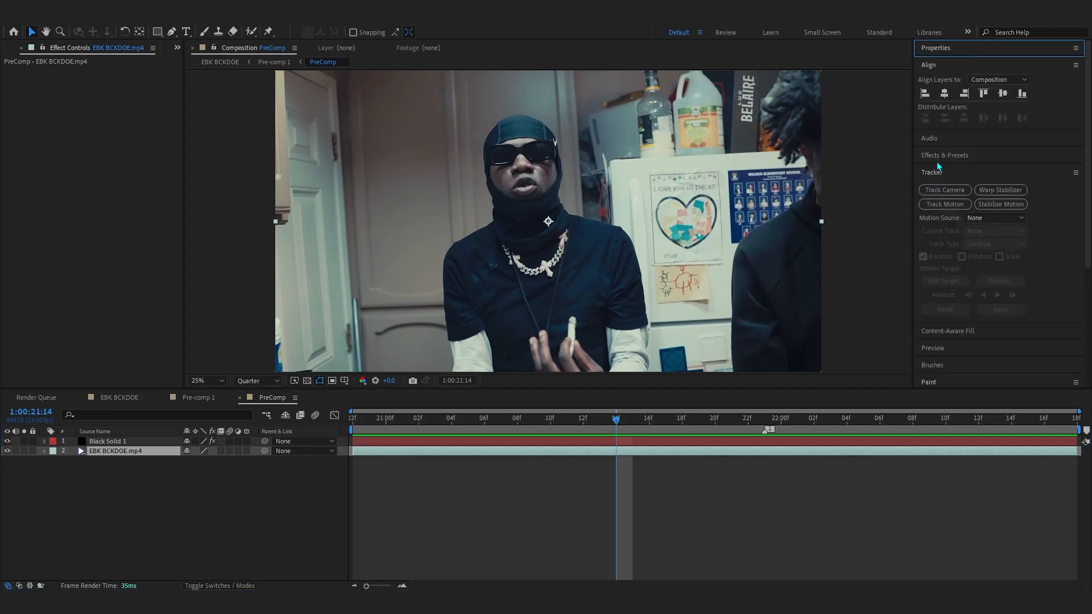
click(944, 65)
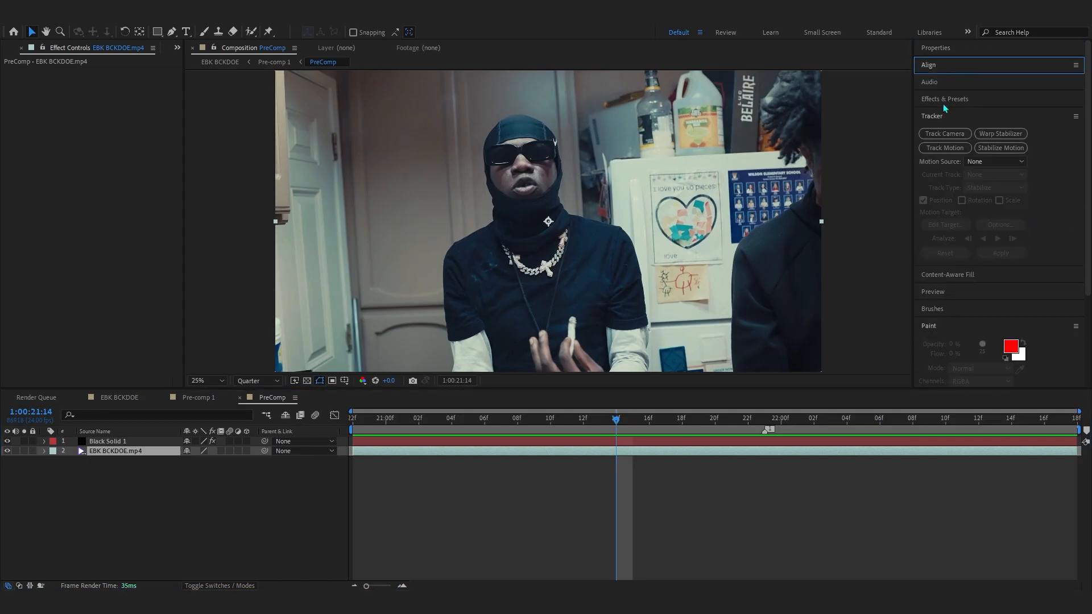
click(933, 133)
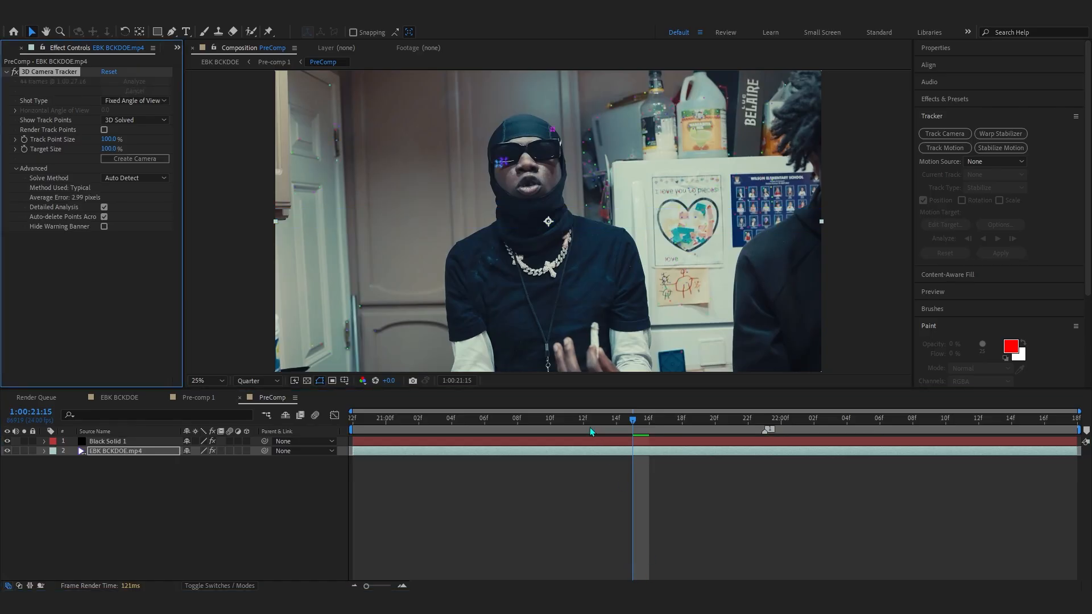
- Create a solid and camera from a tracked point on the left wall near the door
drag(591, 432, 714, 434)
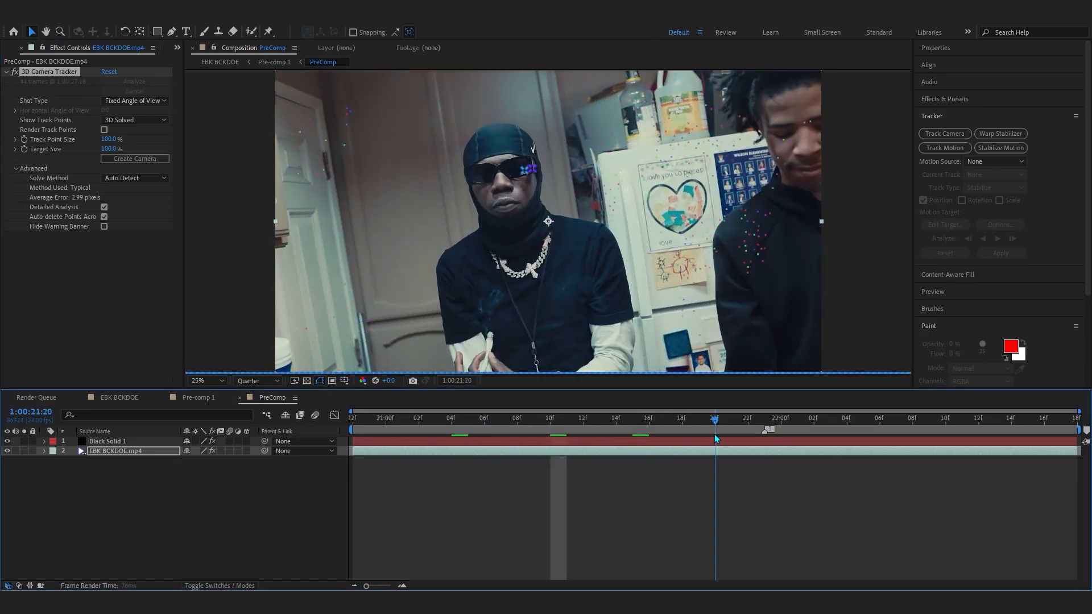
click(325, 284)
right_click(326, 284)
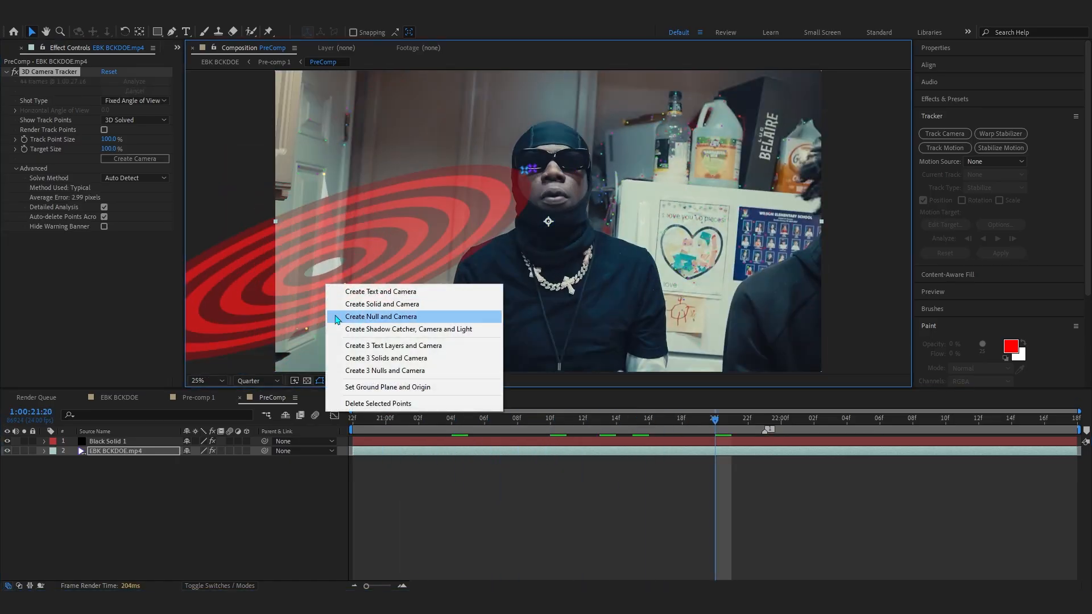
click(341, 300)
click(471, 433)
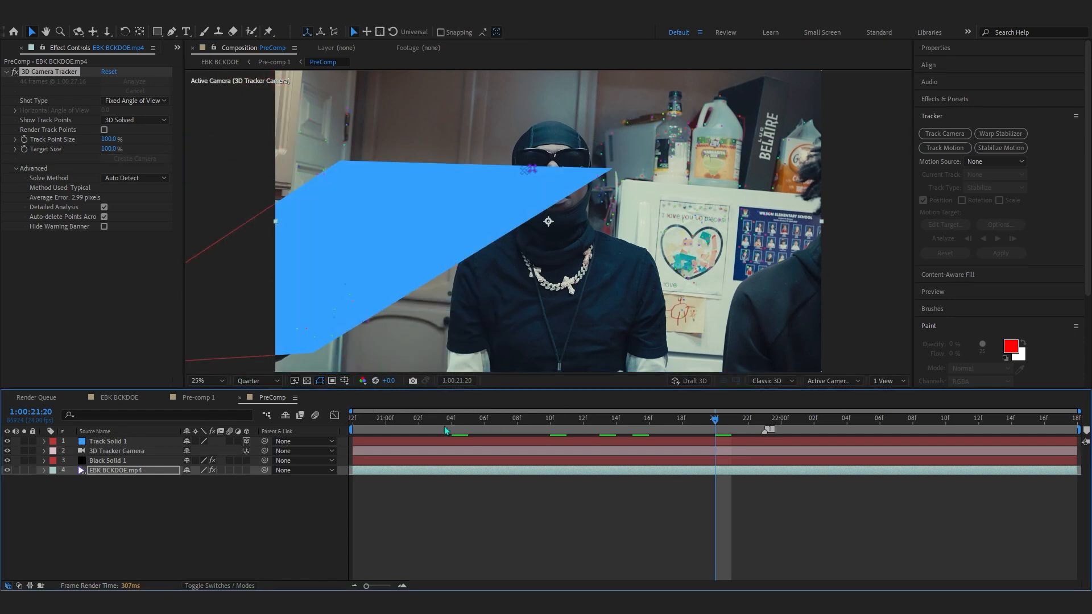
- Play back the composition to check how the track solid follows the scene
key(space)
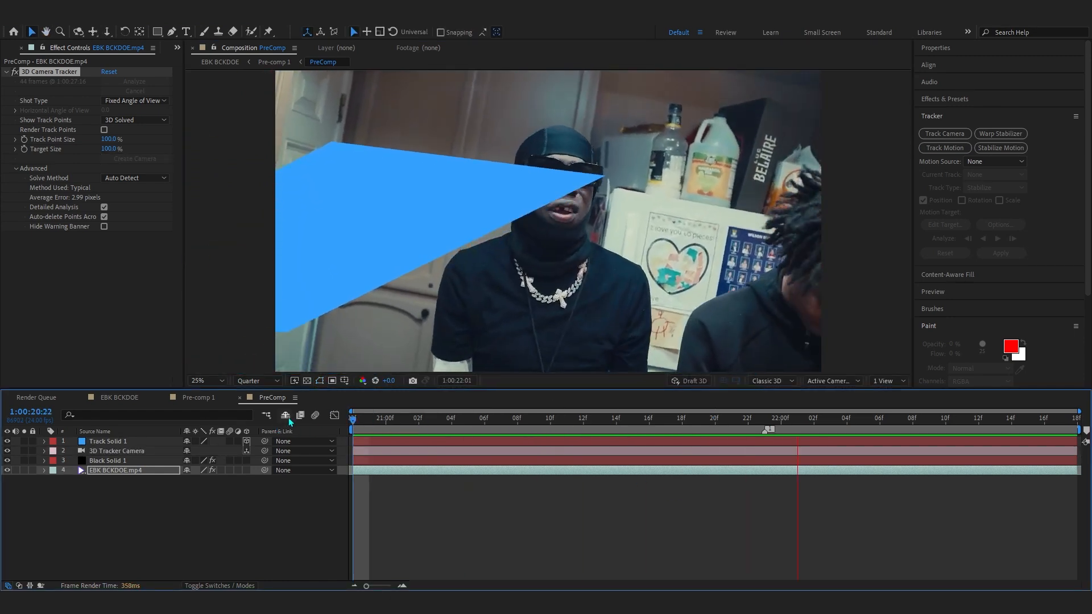
drag(1052, 425, 923, 427)
key(space)
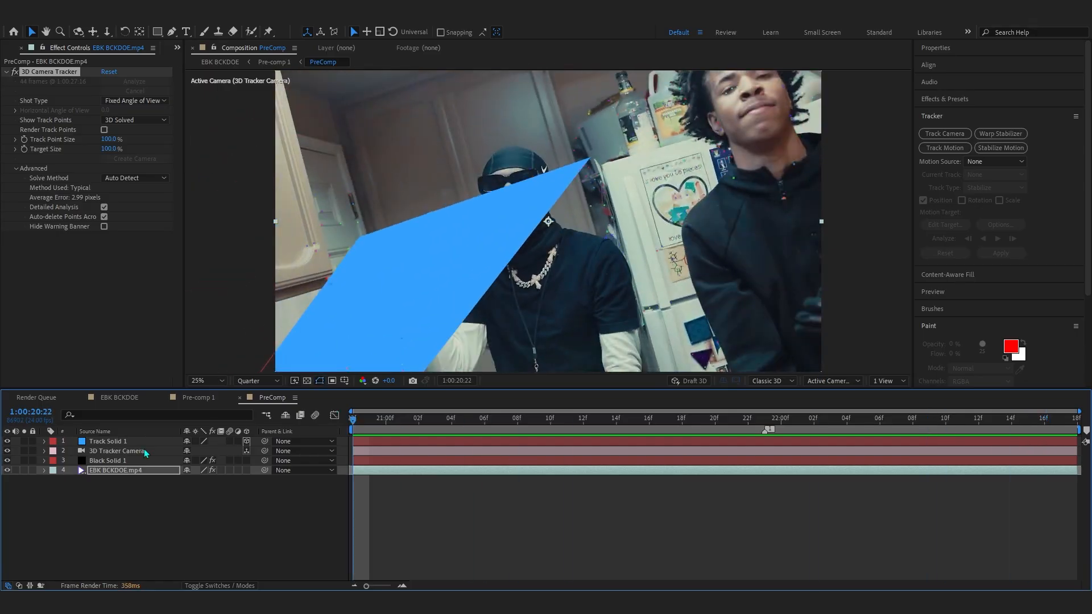
- Set Track Solid 1's scale to 540%
click(108, 441)
key(s)
drag(213, 452, 302, 453)
drag(358, 428, 546, 431)
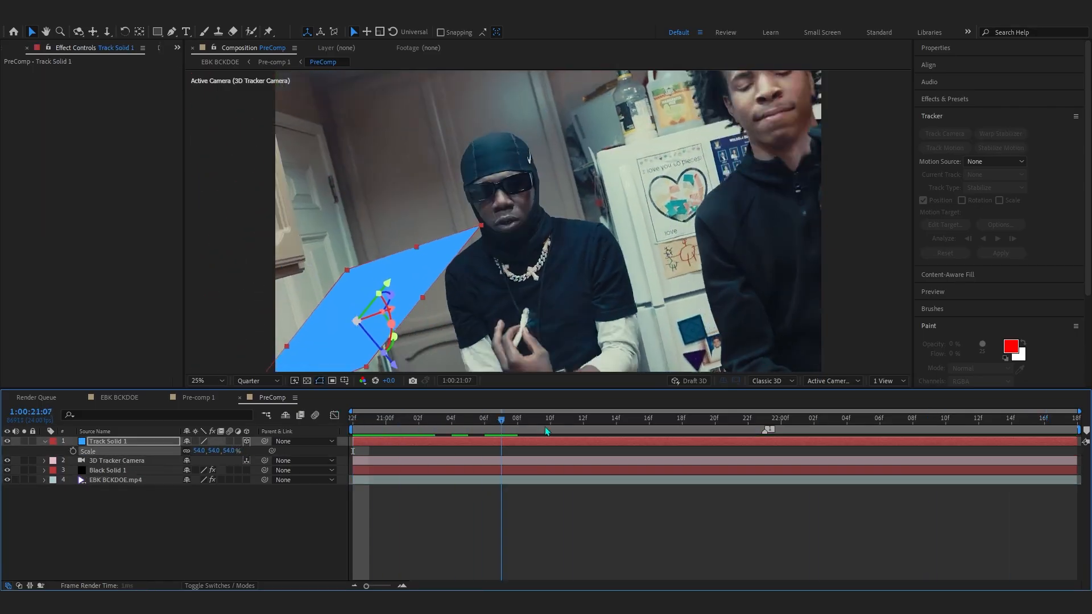
- Hide the Track Solid 1 layer
key(space)
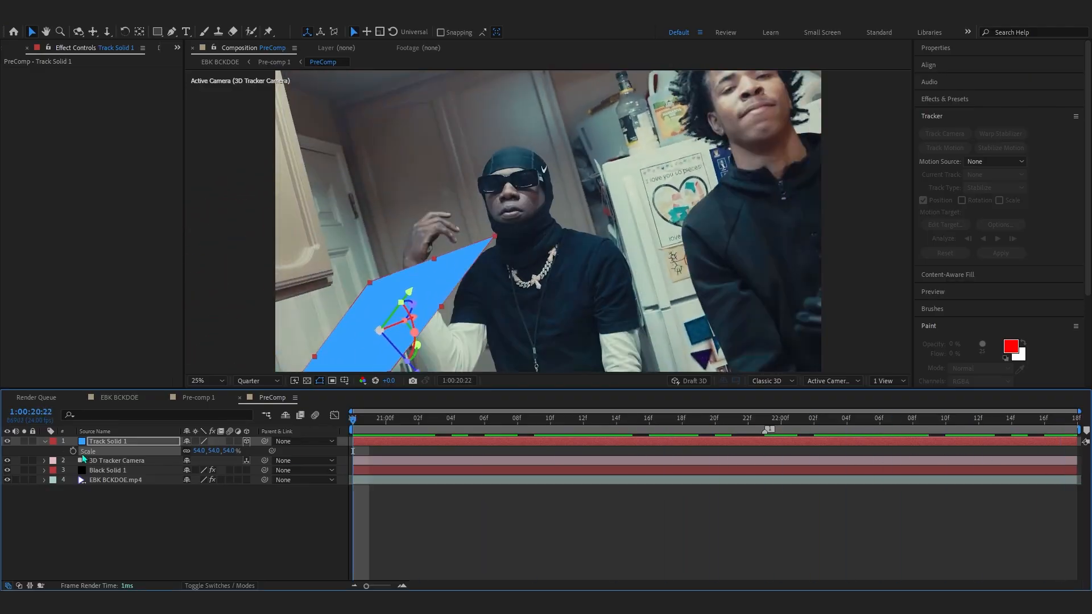
click(7, 442)
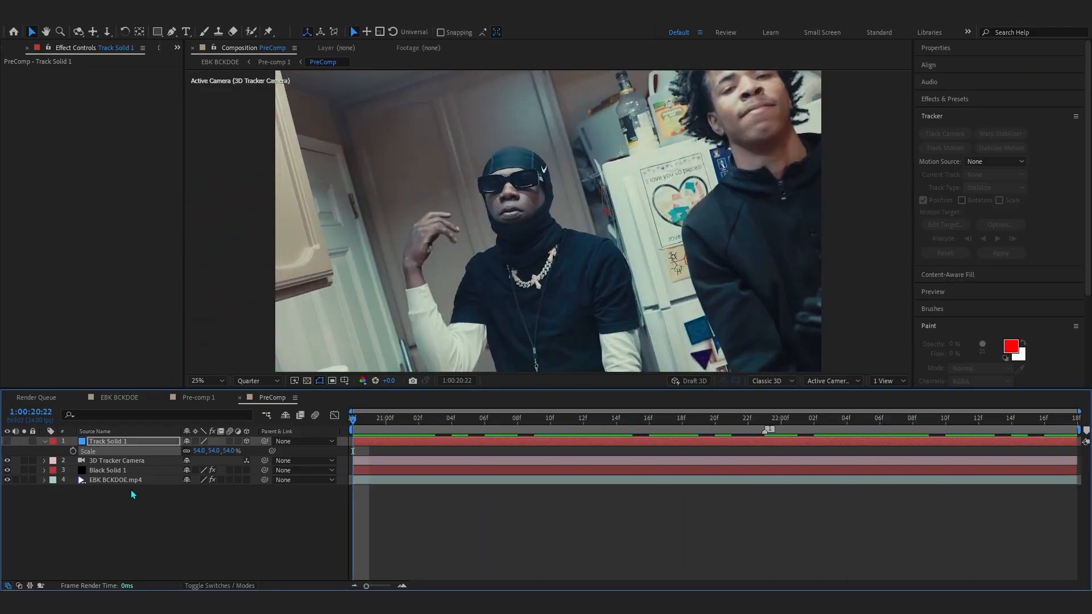
- Open Scene Setup for the Element effect on the black solid layer
click(108, 471)
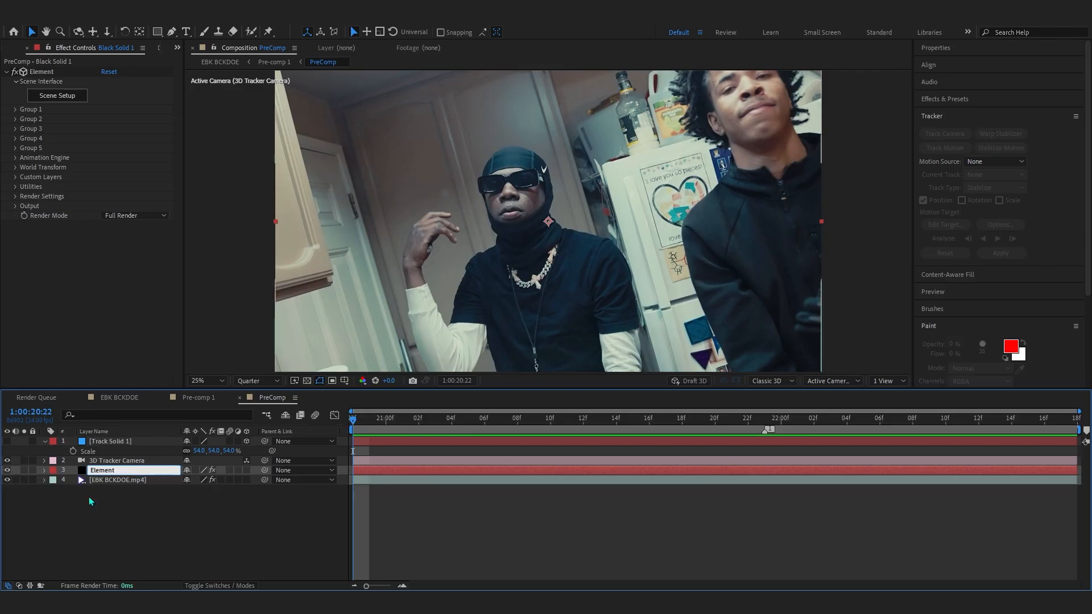
click(61, 95)
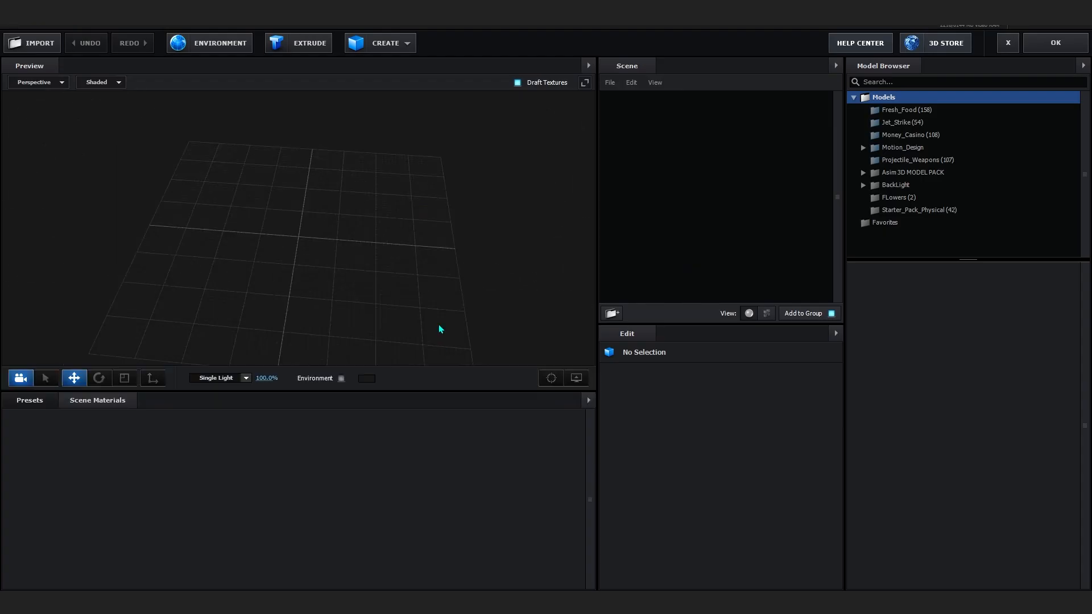
scroll(379, 231, up, 4)
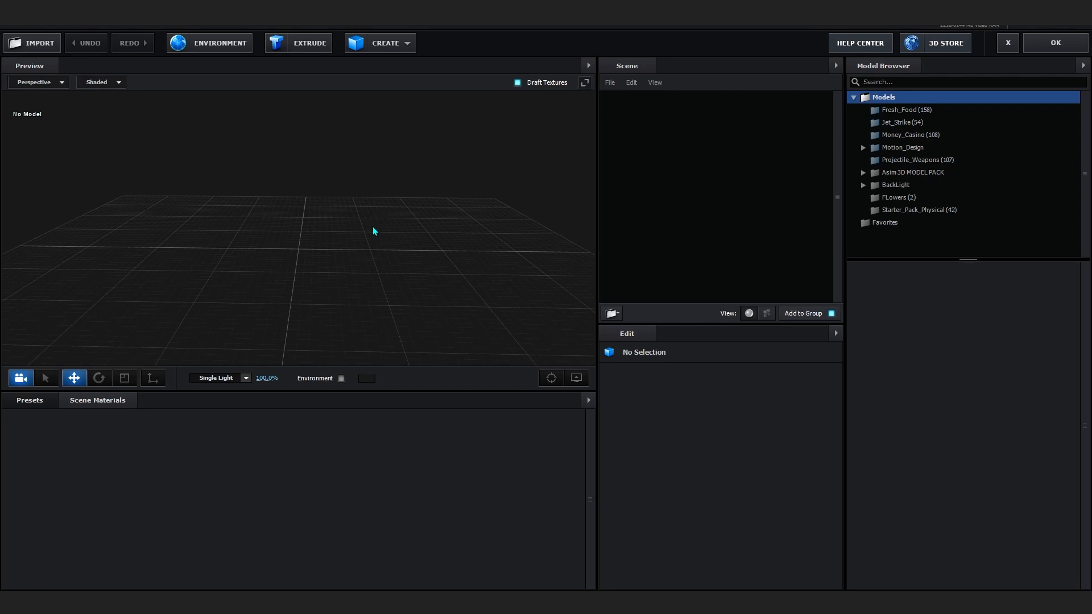
- Import the Glock 19.obj model from the Glock19 folder of the 3D model pack
click(37, 49)
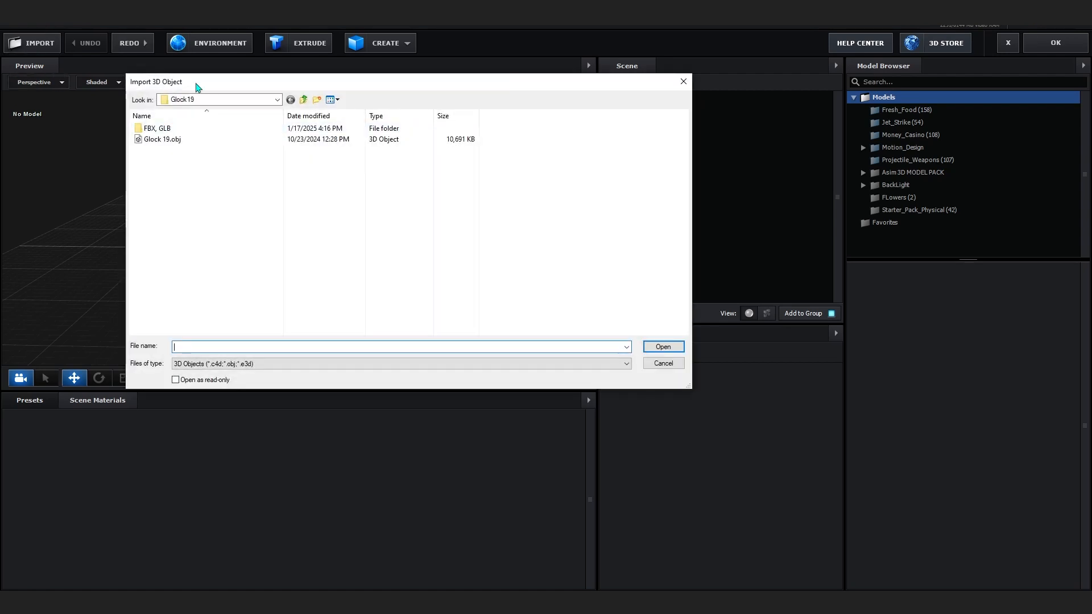
click(197, 98)
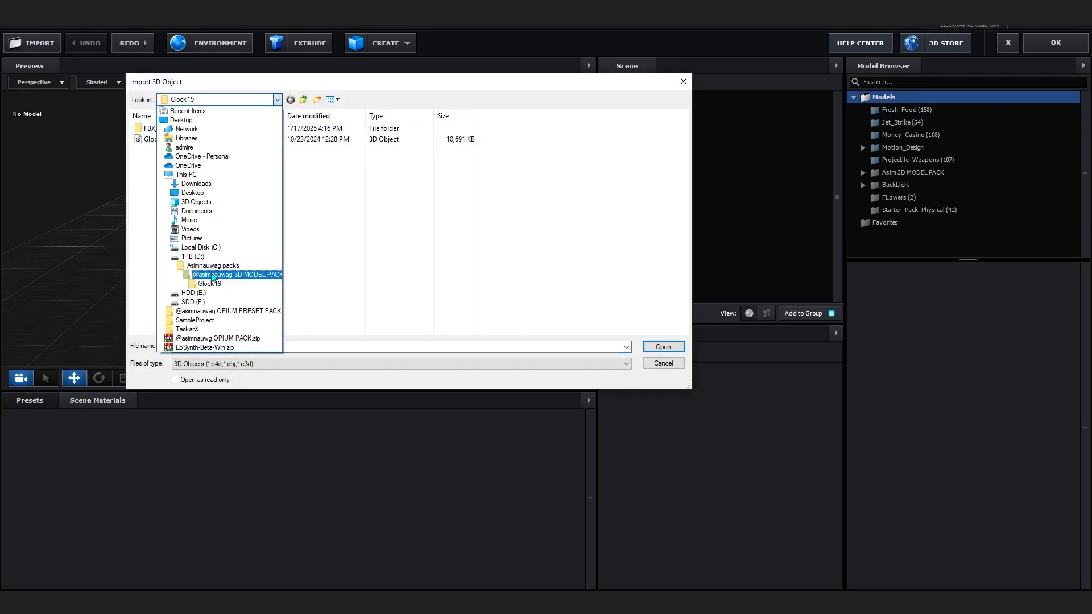
click(212, 277)
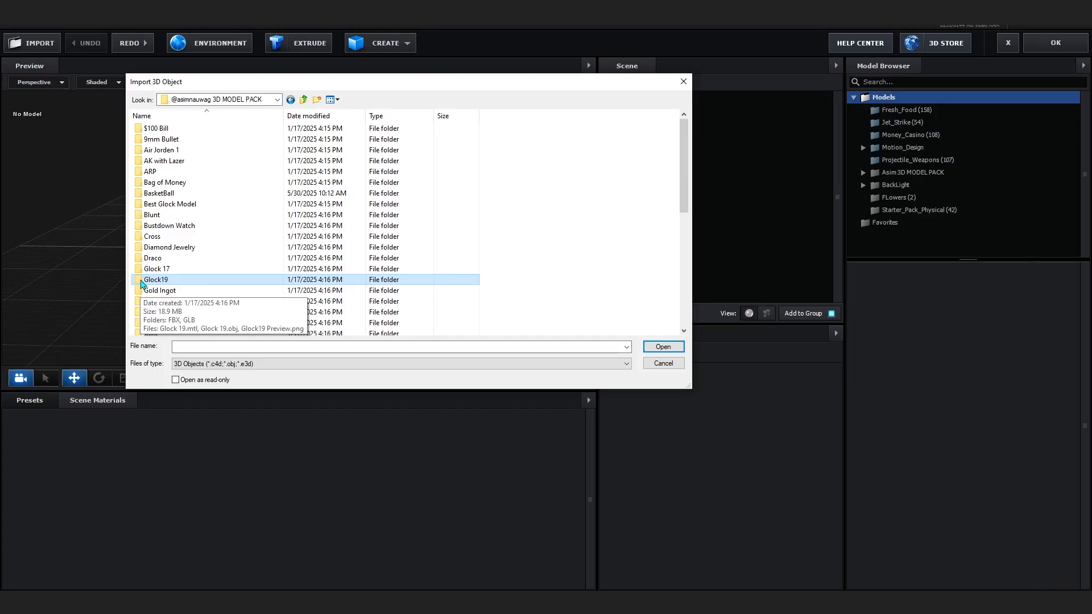
double_click(142, 280)
click(147, 140)
click(659, 348)
click(627, 410)
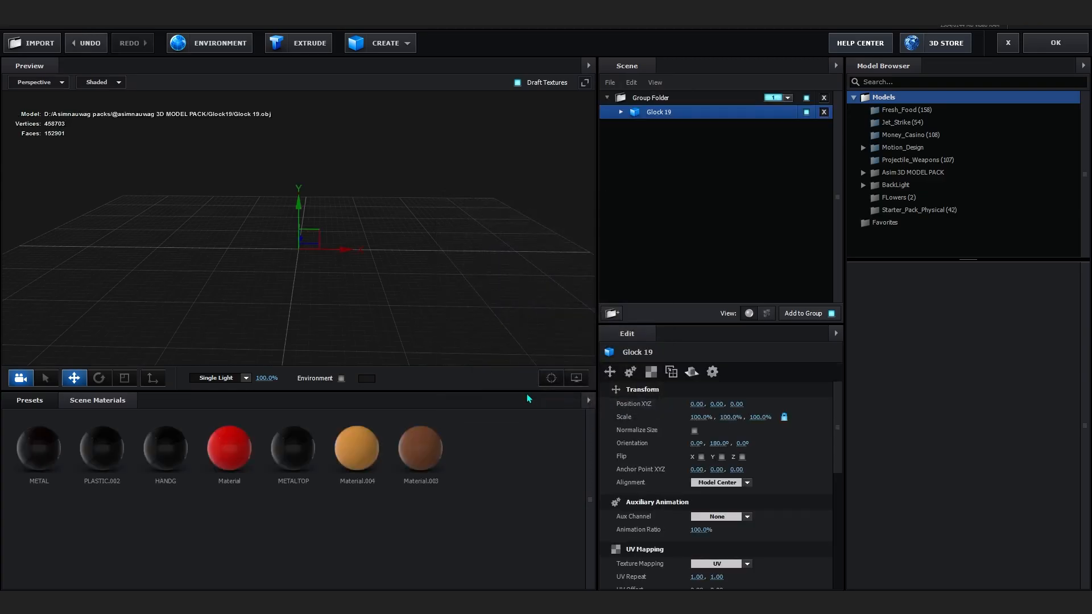
- Enable Normalize Size for the Glock 19 model
drag(453, 291, 316, 203)
drag(399, 282, 462, 289)
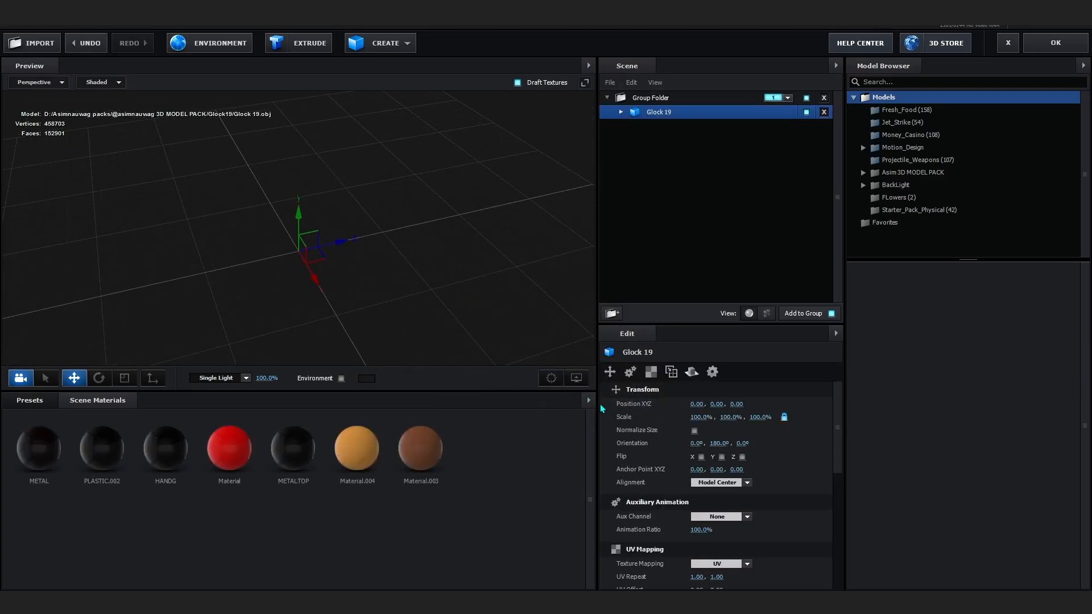
click(695, 430)
drag(407, 224, 182, 220)
scroll(183, 216, up, 2)
scroll(183, 214, up, 2)
- Select the PLASTIC.002 material and set its diffuse color to 2D2D2D with glossiness at 100%
click(186, 203)
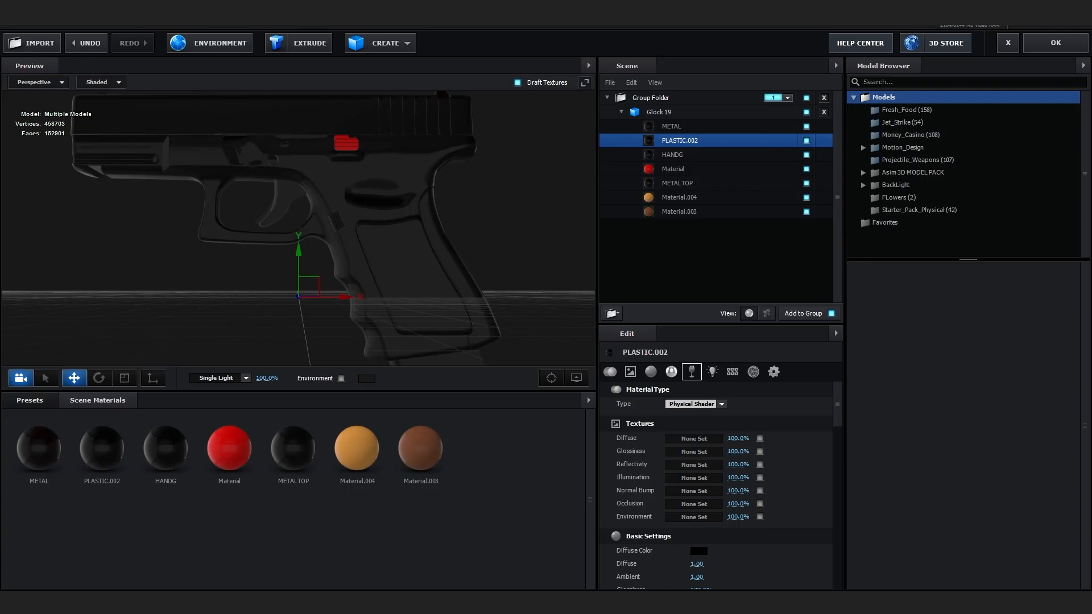
scroll(710, 501, down, 2)
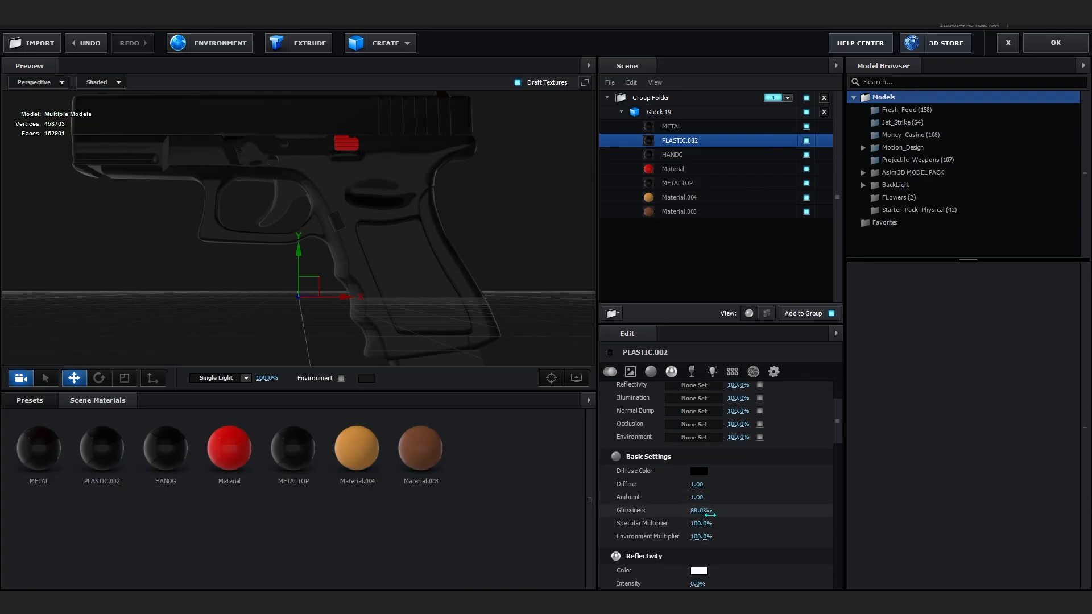
click(699, 473)
click(780, 564)
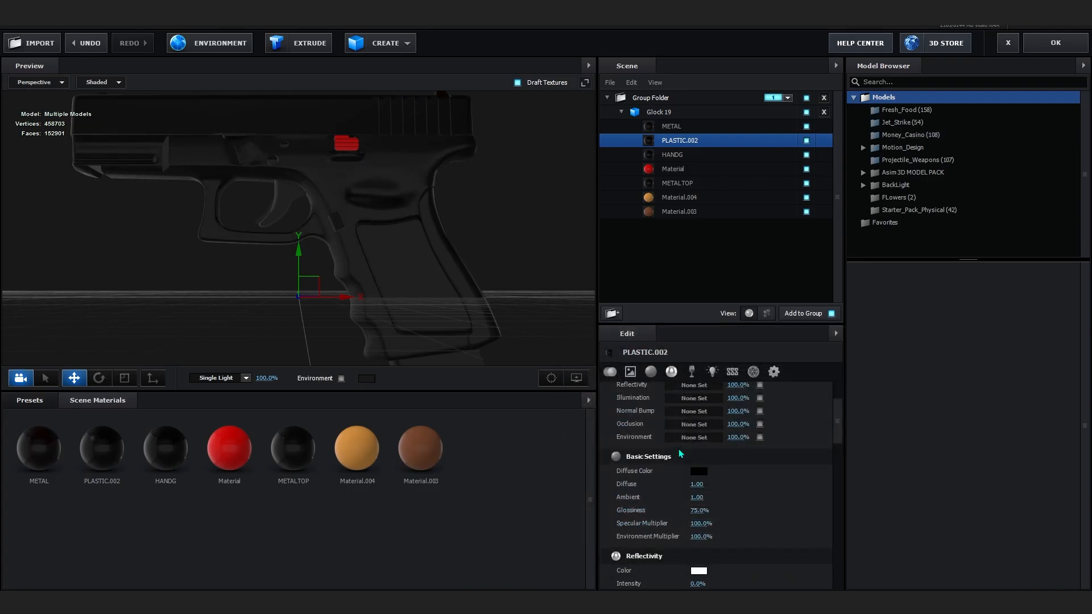
click(699, 470)
mouse_move(653, 490)
mouse_down()
mouse_move(569, 461)
mouse_move(530, 533)
mouse_move(553, 542)
mouse_move(541, 541)
mouse_up()
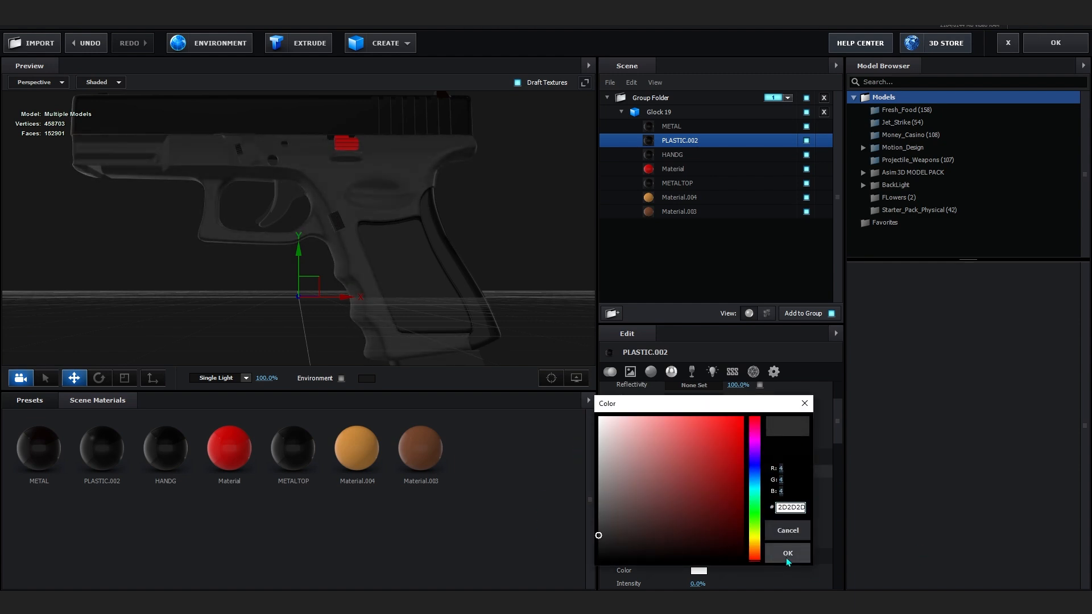
click(788, 553)
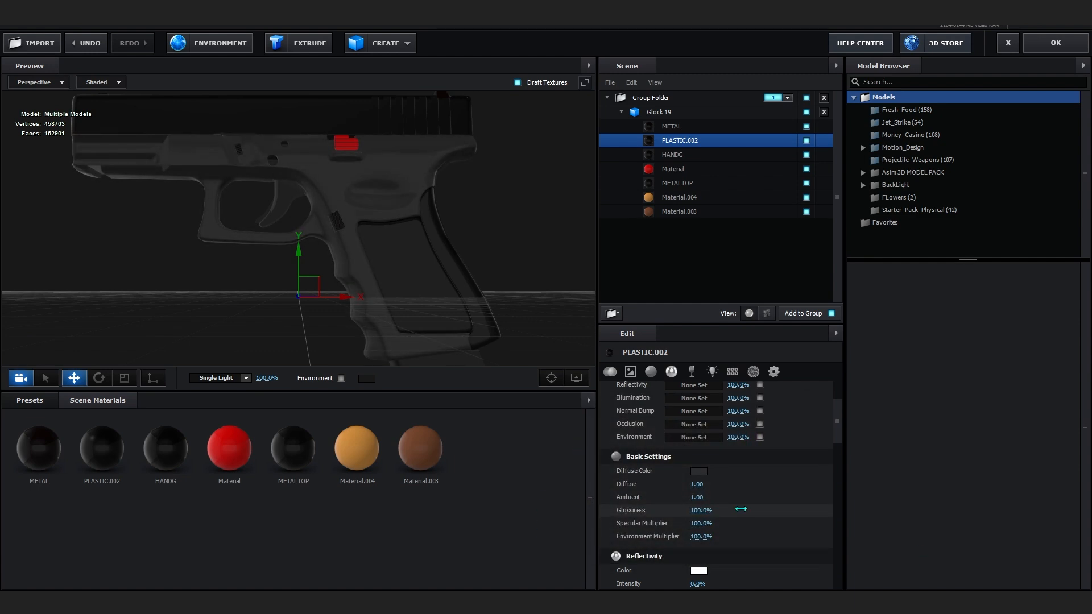
drag(728, 511, 729, 510)
- Select the HANDG material and change its diffuse color to a darker tint
drag(310, 171, 341, 216)
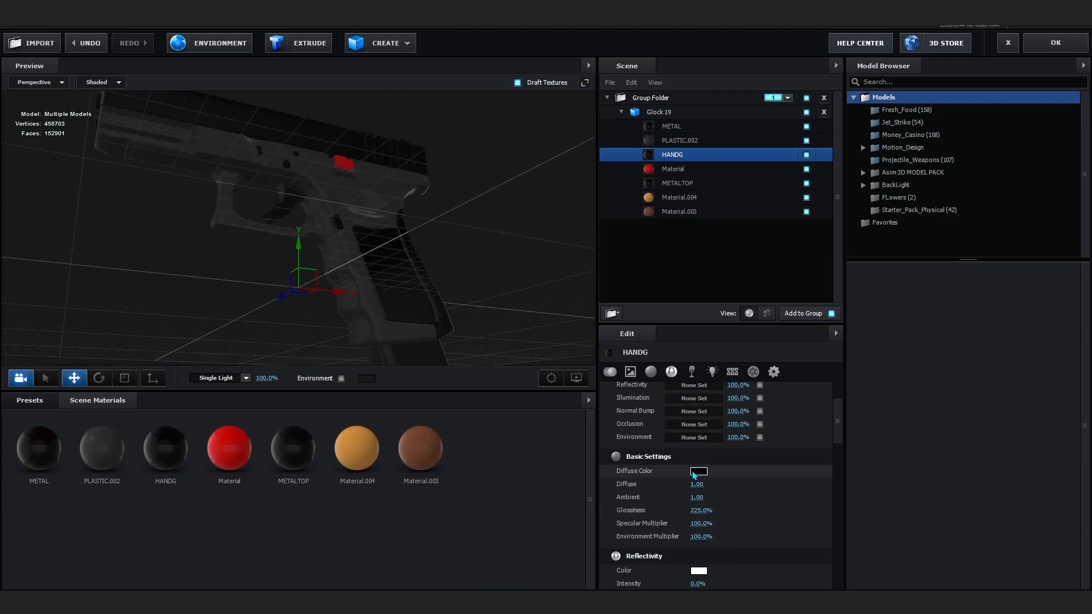
click(699, 471)
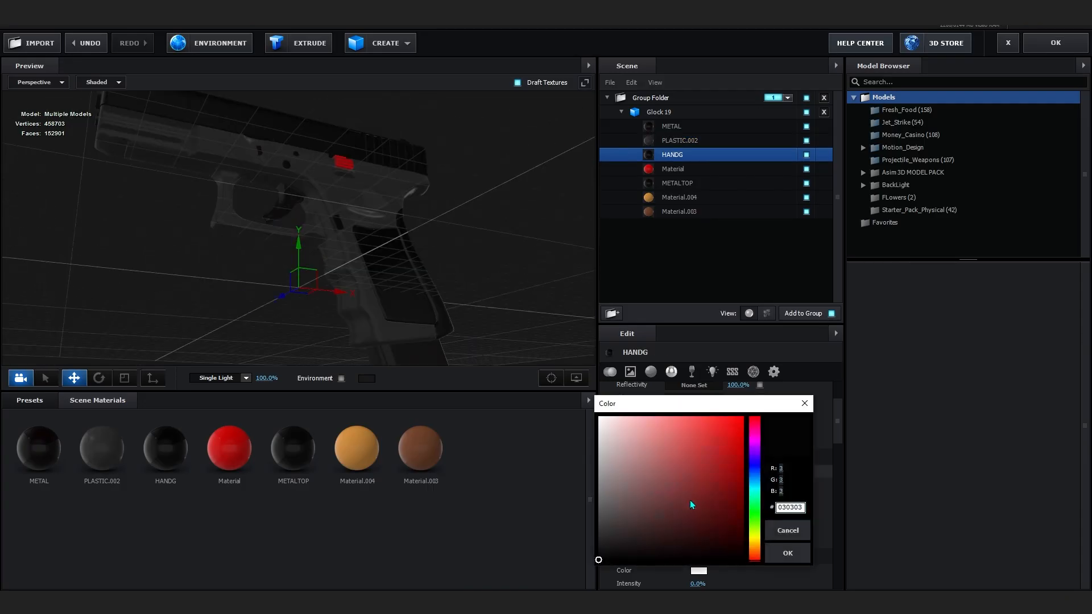
drag(756, 550, 755, 530)
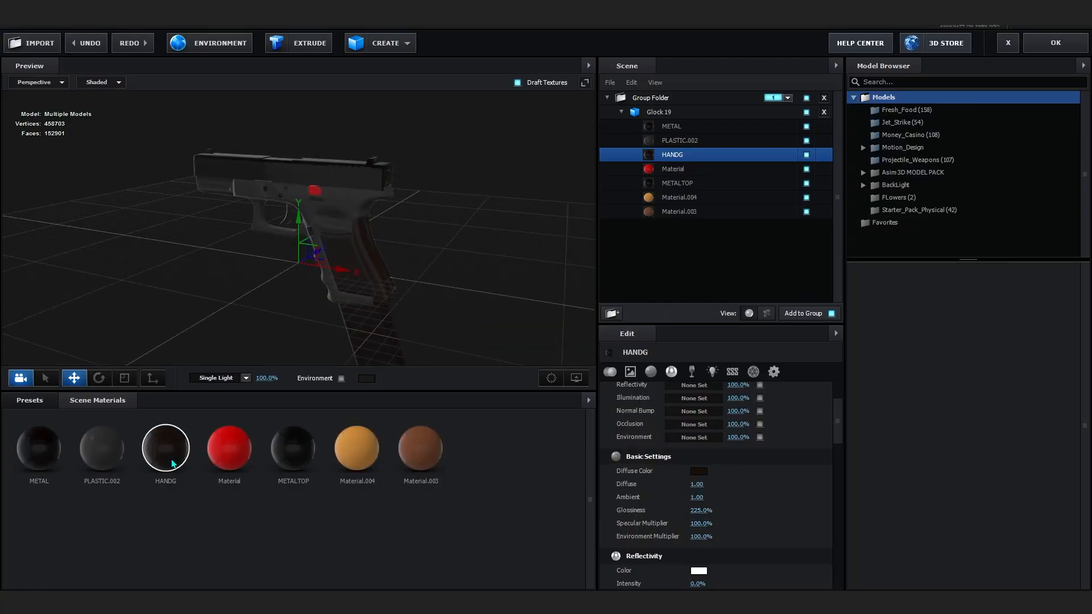
- Set the scene environment map to Custom Layer 1
scroll(534, 199, up, 6)
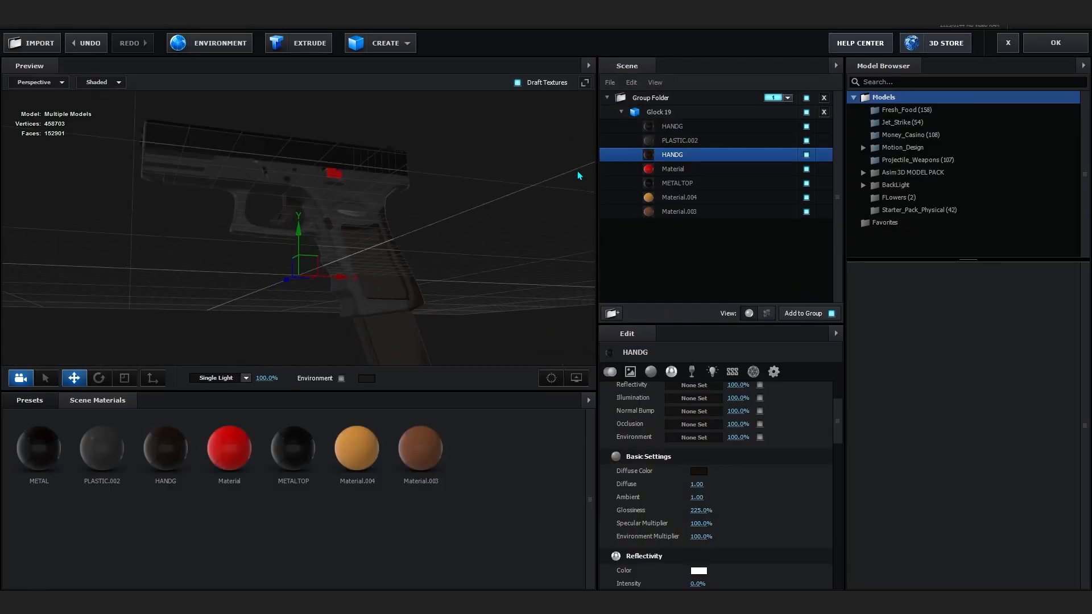
drag(581, 174, 554, 282)
scroll(421, 253, up, 5)
scroll(415, 249, down, 6)
drag(412, 245, 213, 110)
scroll(365, 253, down, 4)
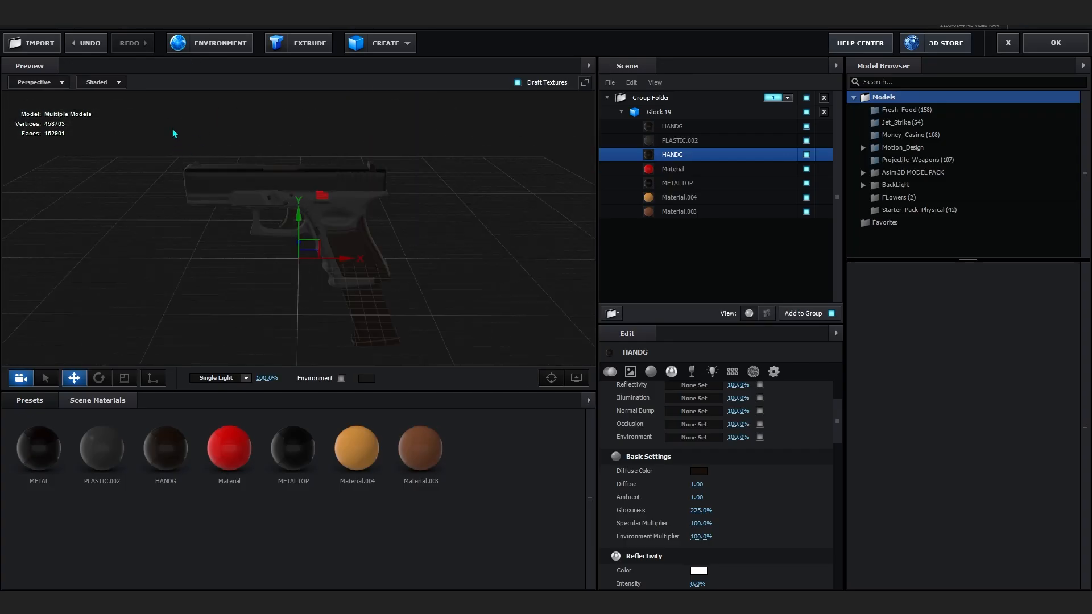
click(176, 50)
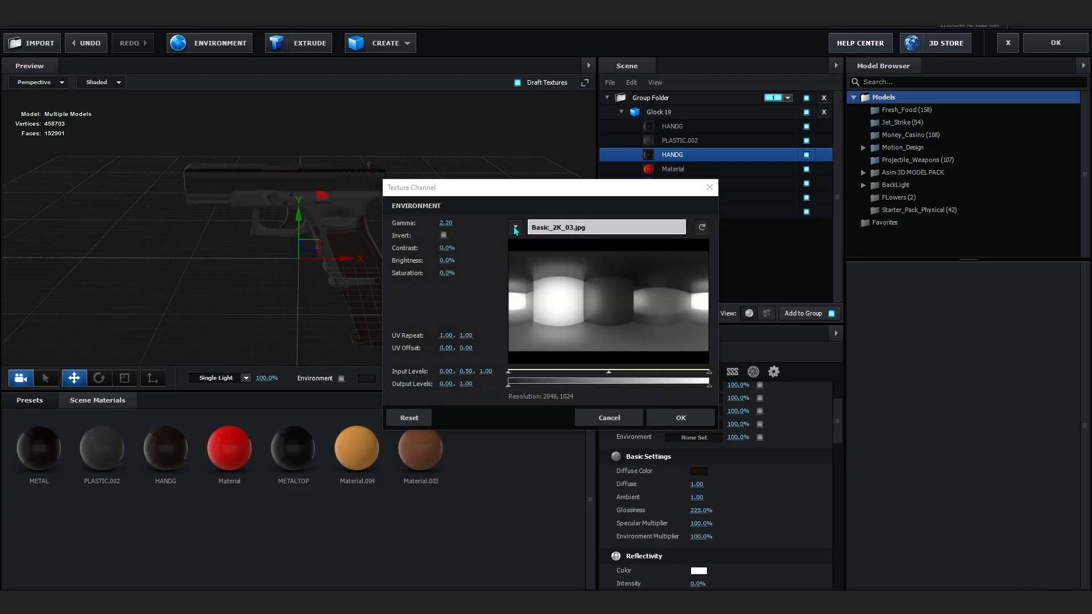
click(515, 228)
click(875, 210)
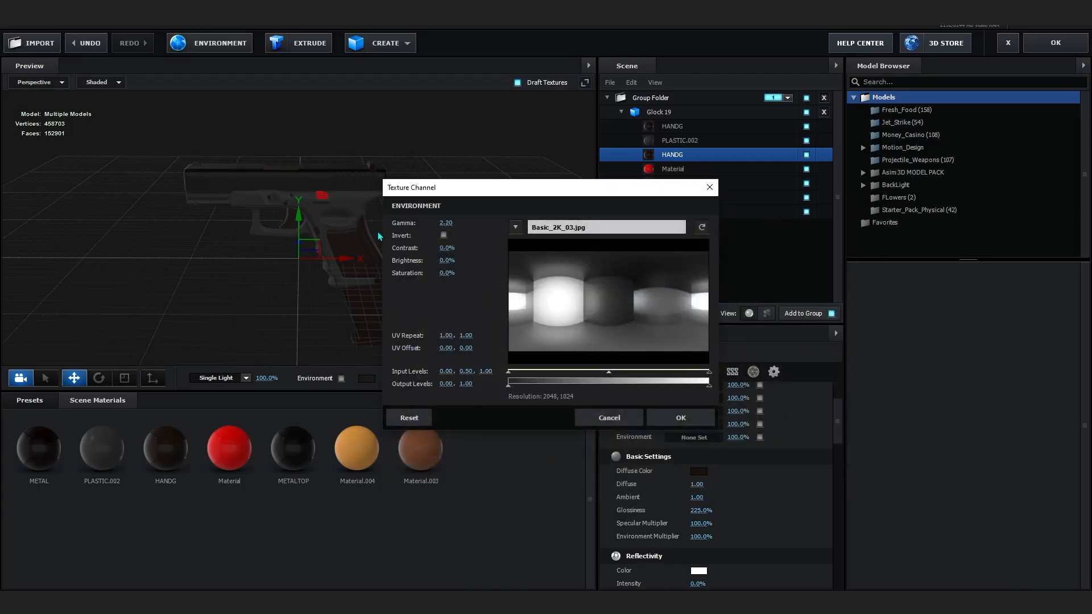
click(515, 228)
click(529, 244)
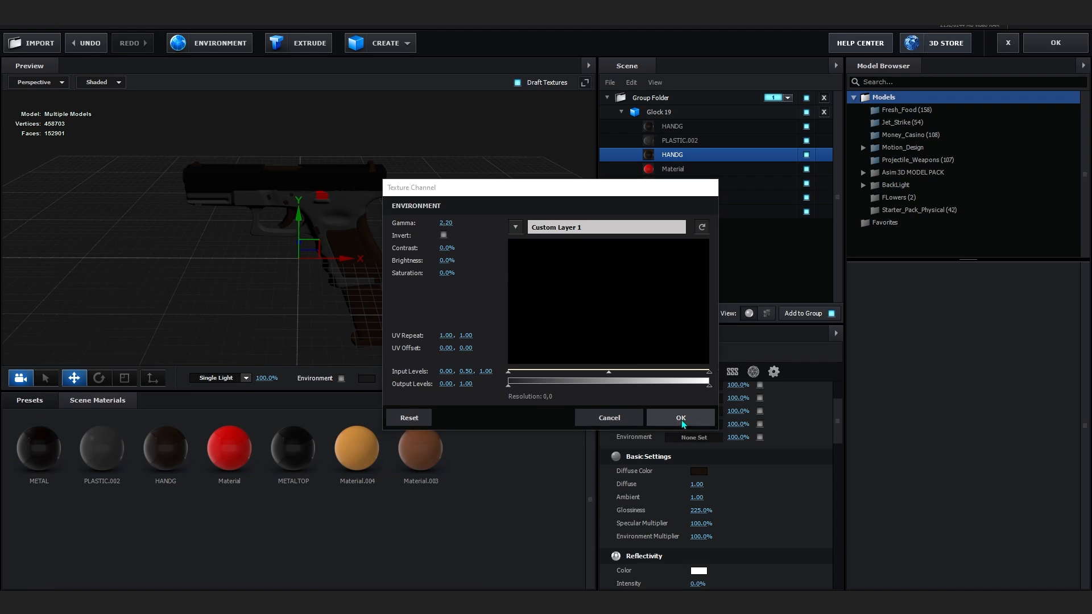
click(680, 418)
- Apply the scene setup and return to the composition
click(883, 316)
drag(504, 263, 500, 223)
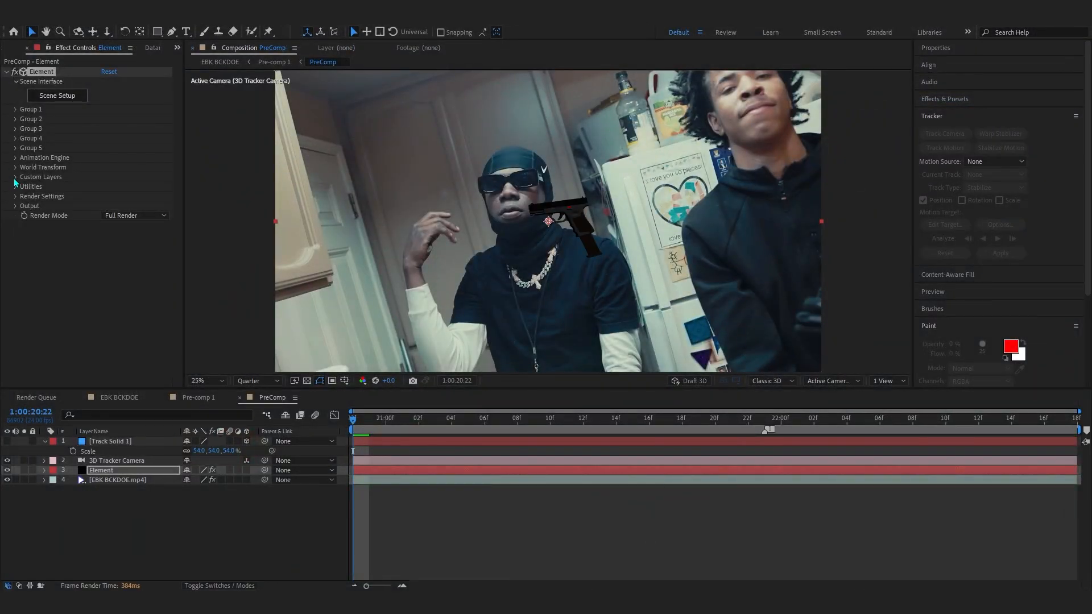
click(15, 178)
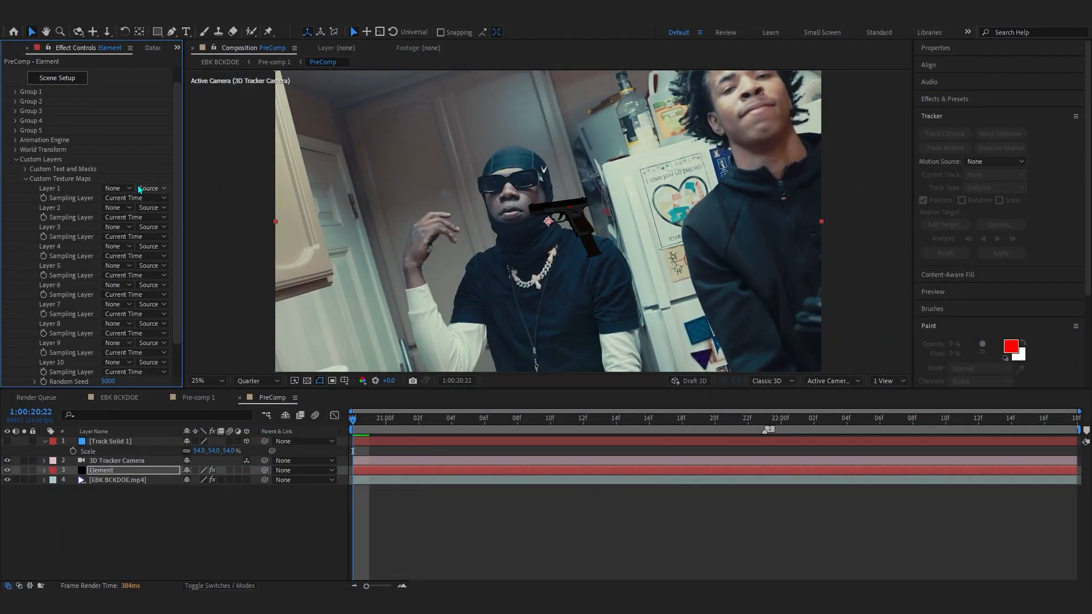
- Assign the 4. EBK BCKDOE.mp4 layer to Custom Layer 1 and play back the result
click(118, 189)
click(139, 243)
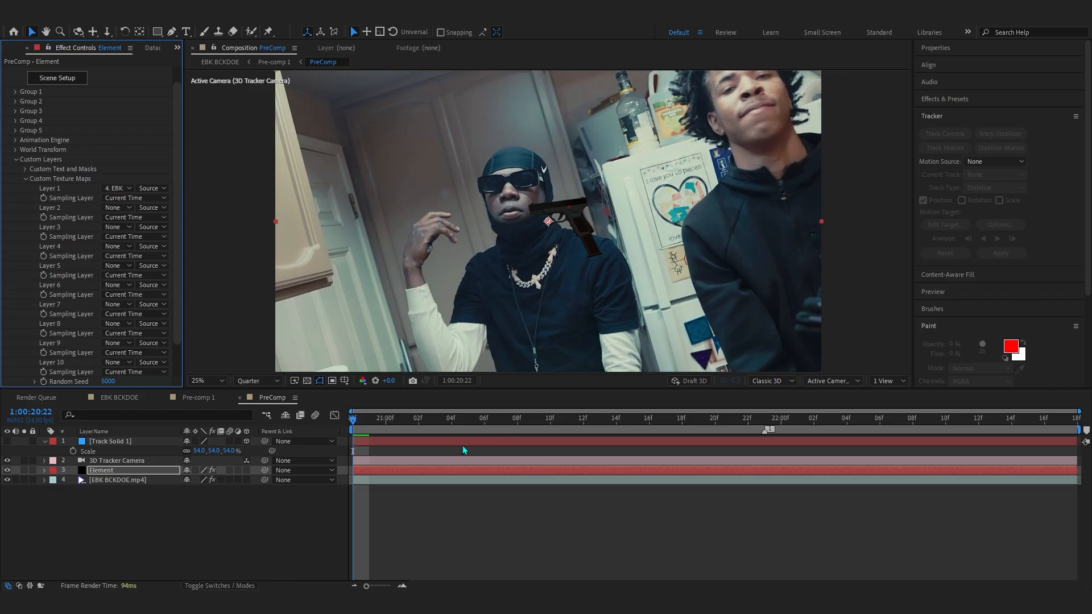
click(369, 421)
key(space)
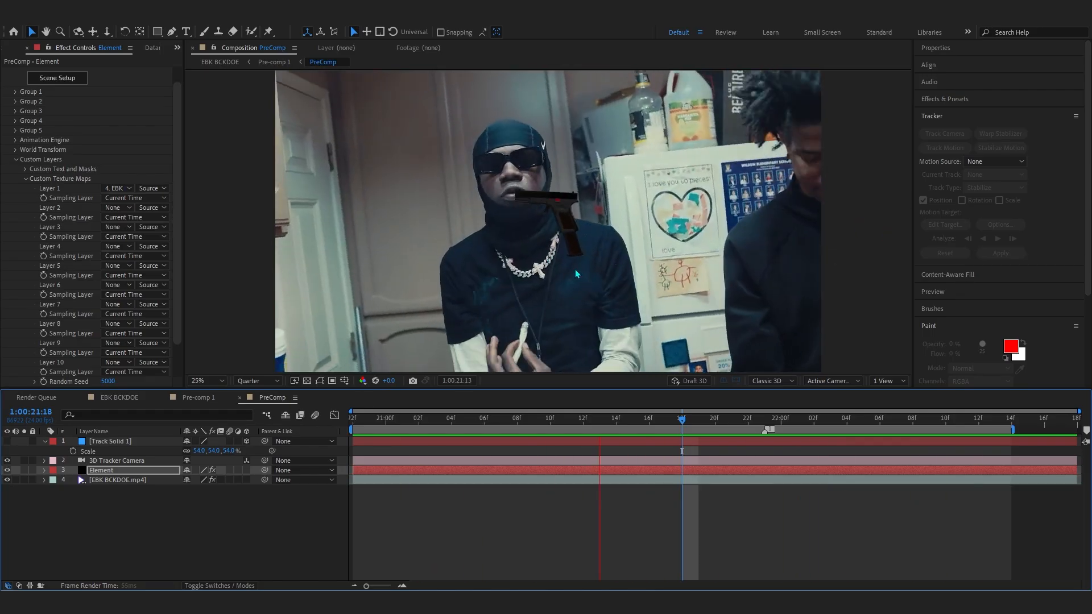
- Stop playback and create a group null for the Element model's Group 1, then select the null layer
key(space)
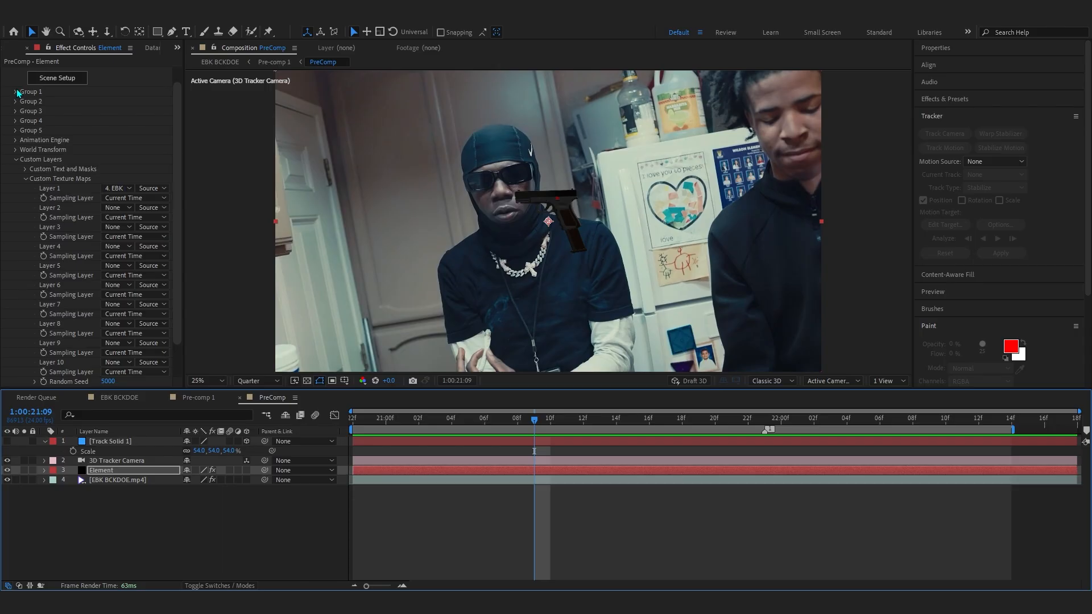
click(15, 91)
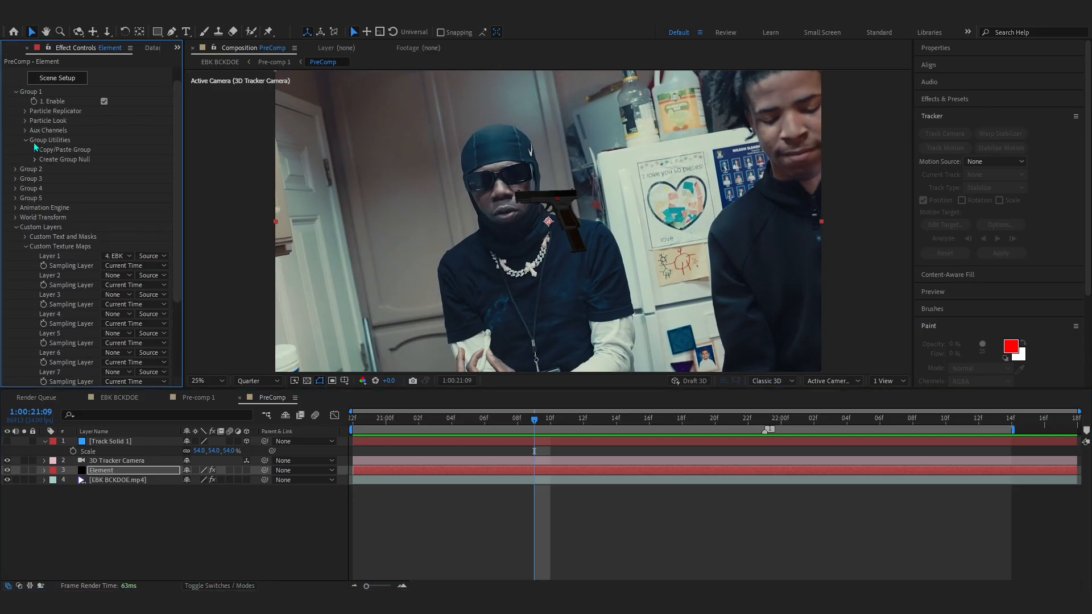
click(16, 227)
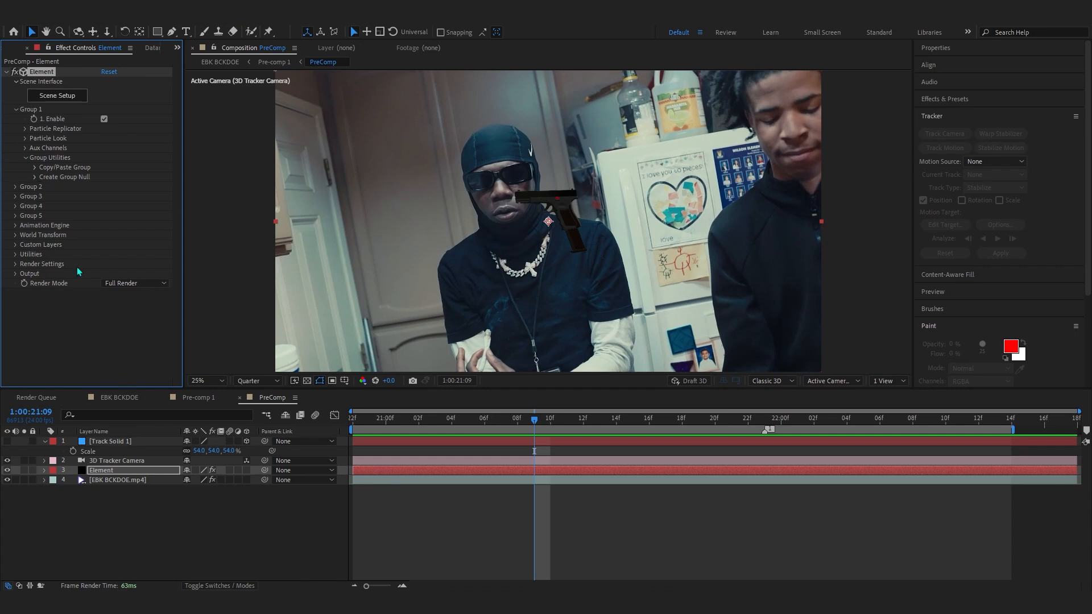
click(35, 177)
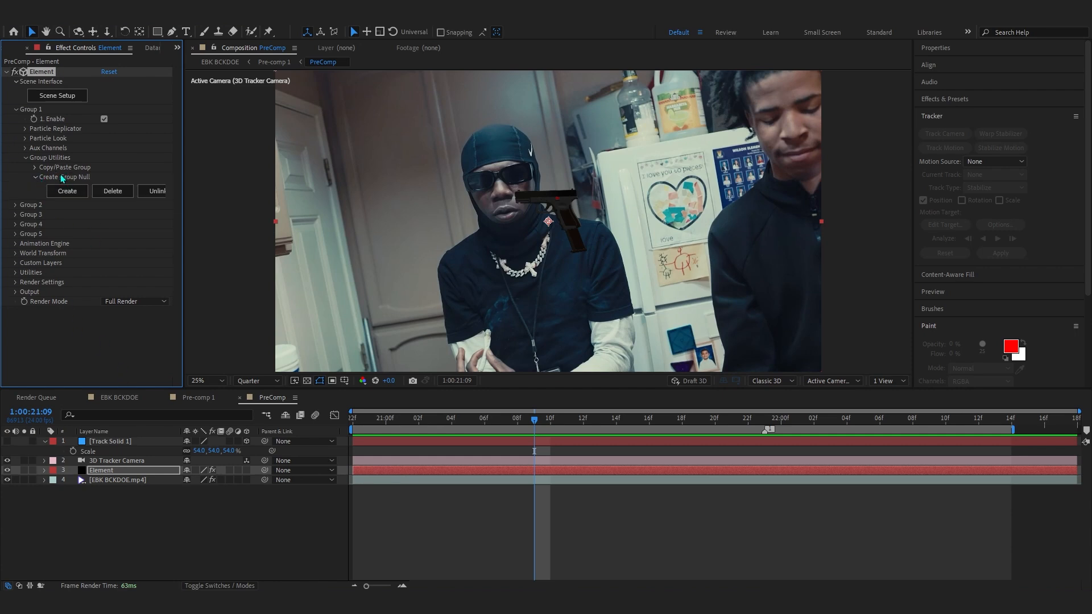
click(110, 441)
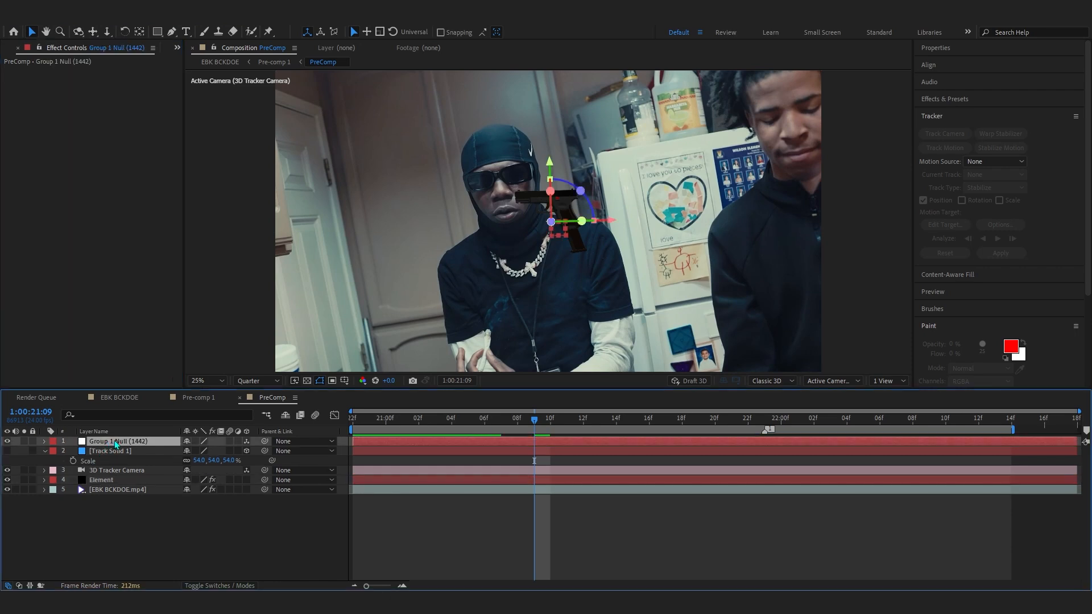
- Scale the Group 1 null up to about 246%
key(s)
drag(205, 451, 308, 454)
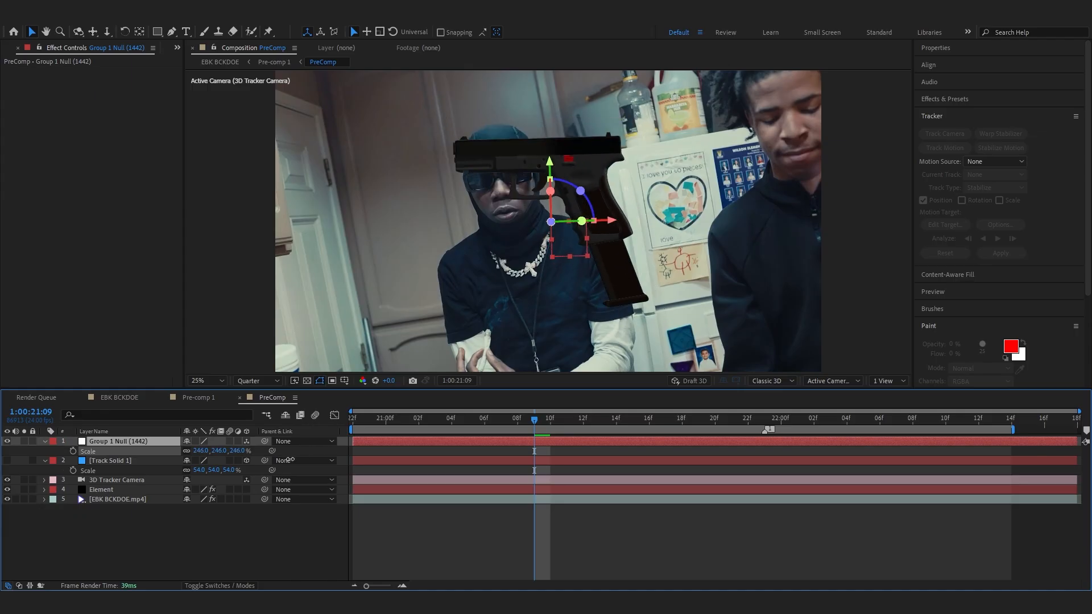
- Rotate the Group 1 null to about -126° on Y and +23° on Z
key(r)
mouse_move(199, 460)
mouse_down()
mouse_move(153, 465)
mouse_move(209, 464)
mouse_move(154, 500)
mouse_move(207, 473)
mouse_up()
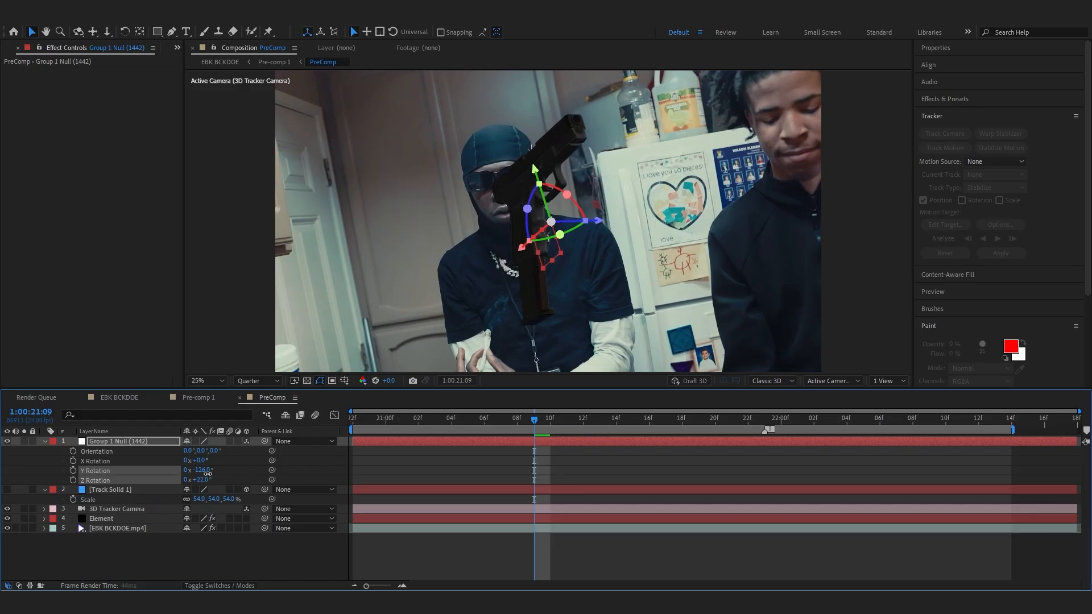
drag(656, 420, 781, 419)
- Move the Group 1 null to a position of about 869, 1400, 0 beside the performer
key(p)
drag(194, 451, 148, 466)
mouse_move(214, 455)
mouse_down()
mouse_move(237, 459)
mouse_move(263, 441)
mouse_move(212, 446)
mouse_move(224, 447)
mouse_up()
key(s)
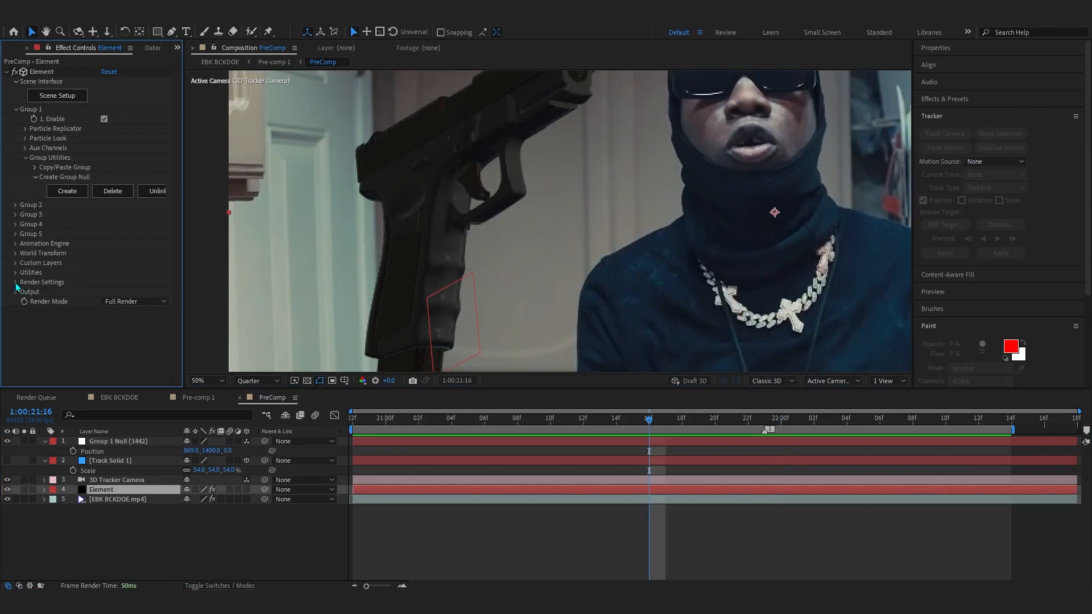
- Open the Element render settings' Lighting group and set Add Lighting to the 360 preset
click(16, 283)
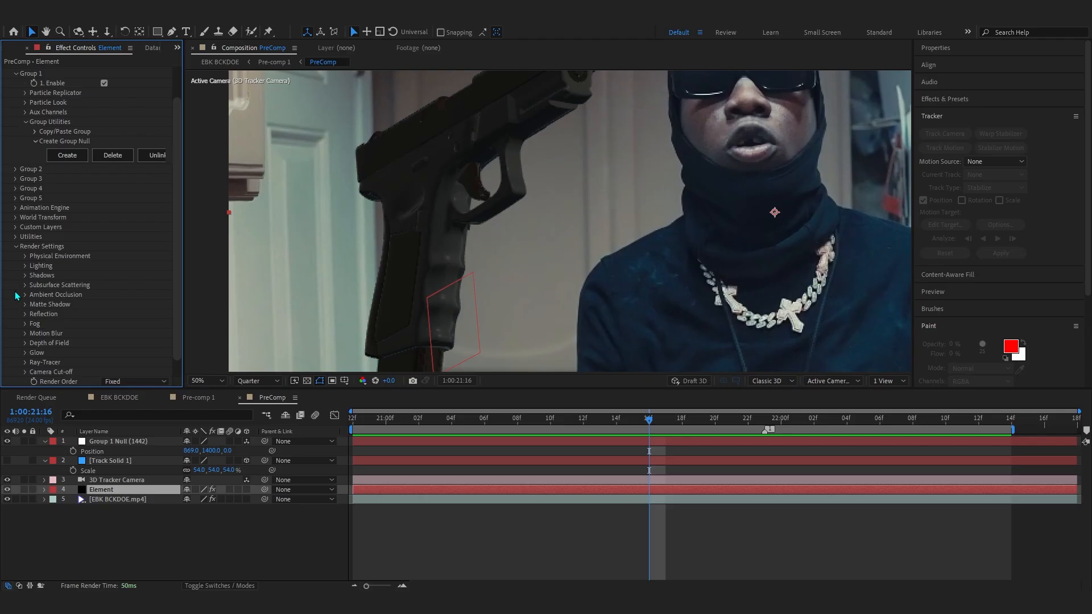
click(25, 266)
click(115, 294)
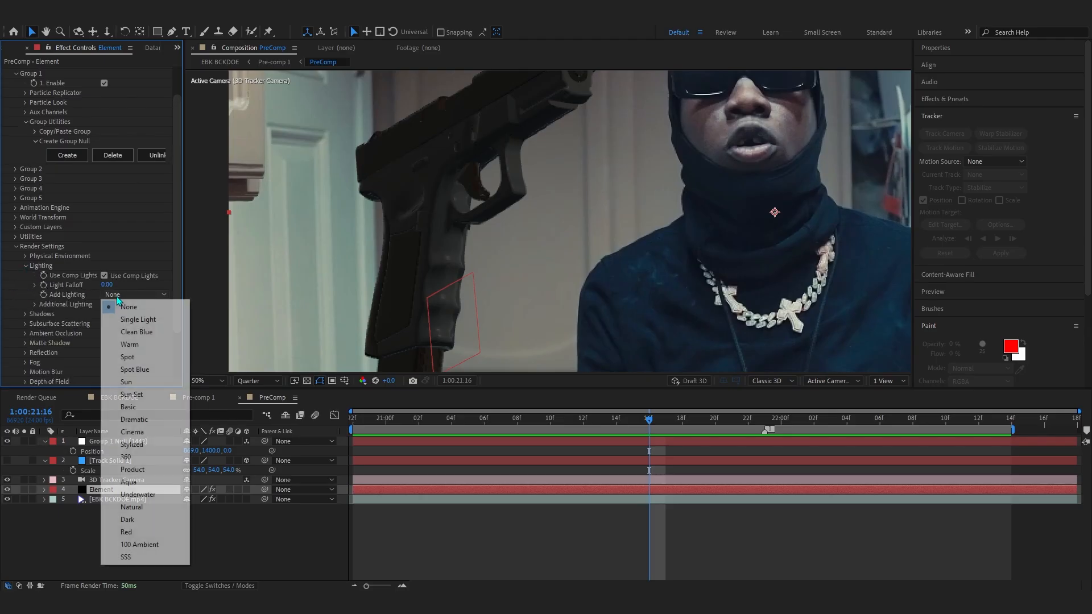
click(123, 458)
key(comma)
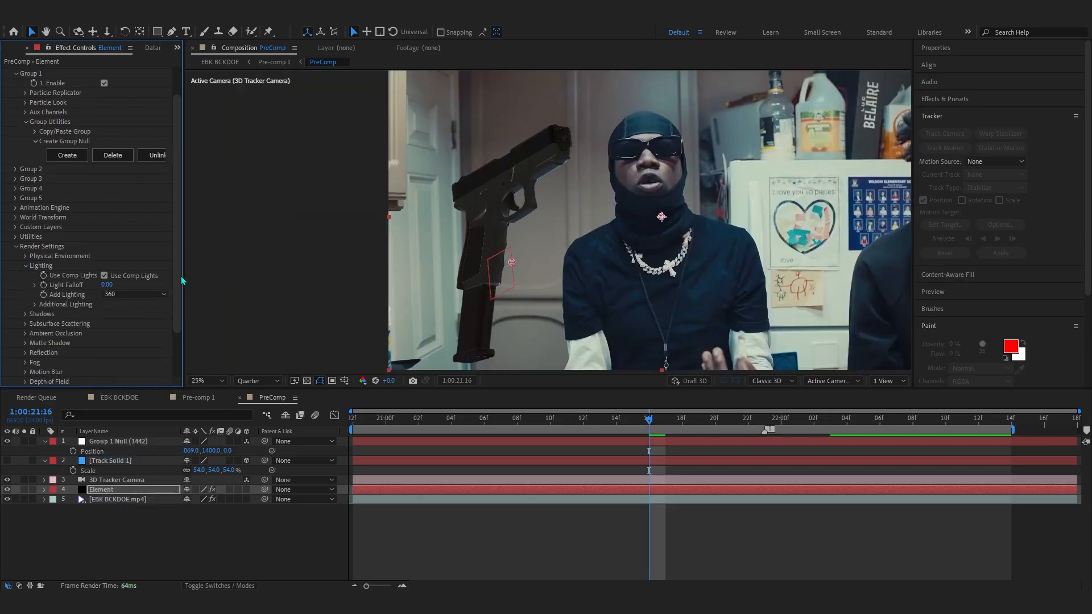
- Set the additional lighting's Y rotation to about +327°
click(35, 304)
click(45, 323)
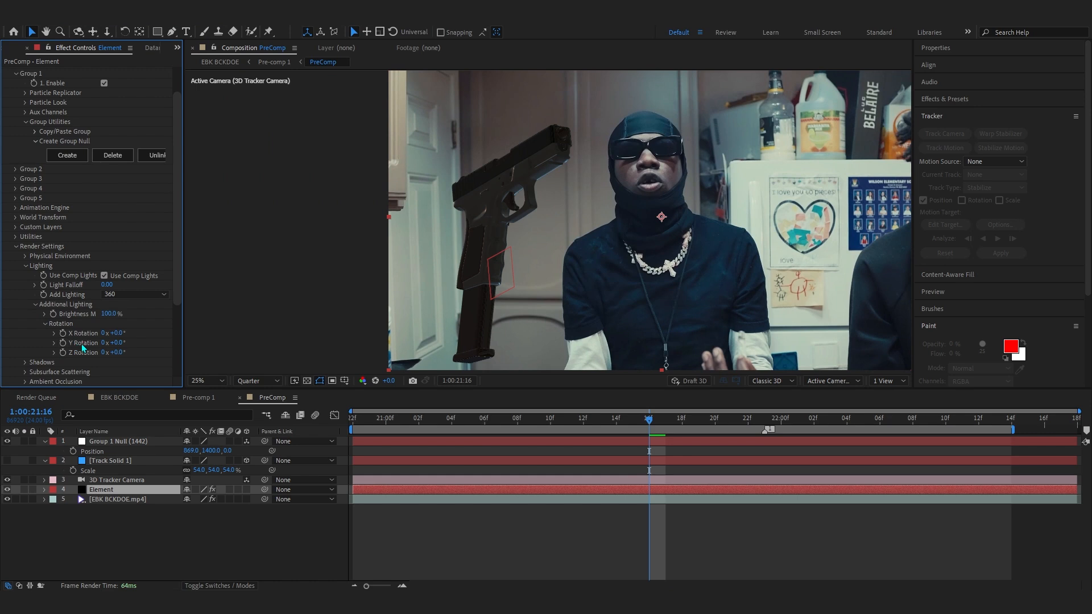
drag(119, 345, 289, 324)
scroll(349, 283, down, 1)
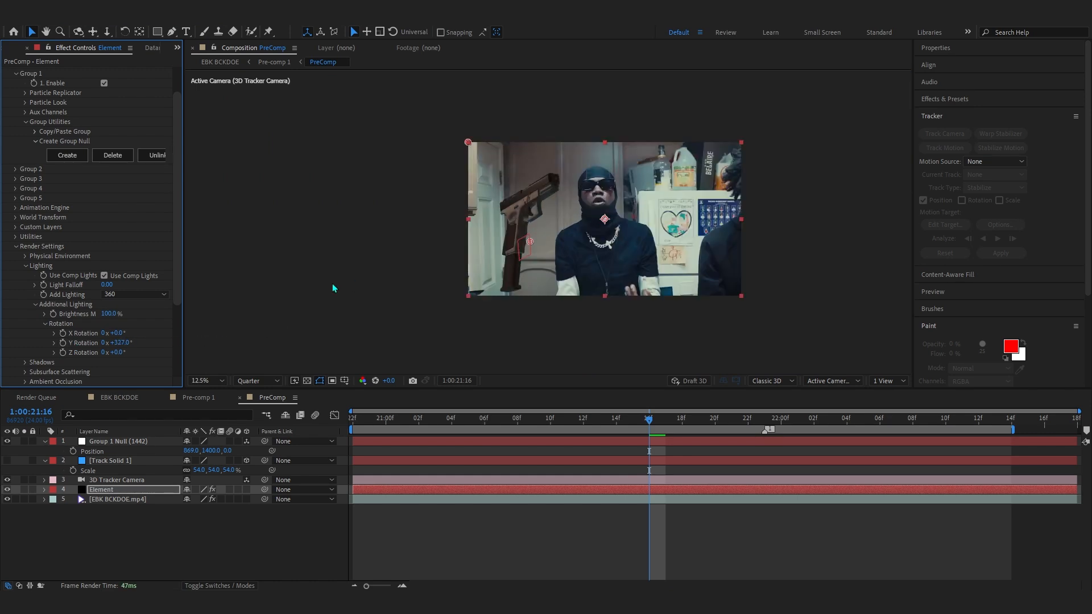
drag(349, 283, 343, 283)
scroll(306, 284, up, 1)
- Expand the Ambient Occlusion settings of the Element layer
scroll(116, 266, down, 4)
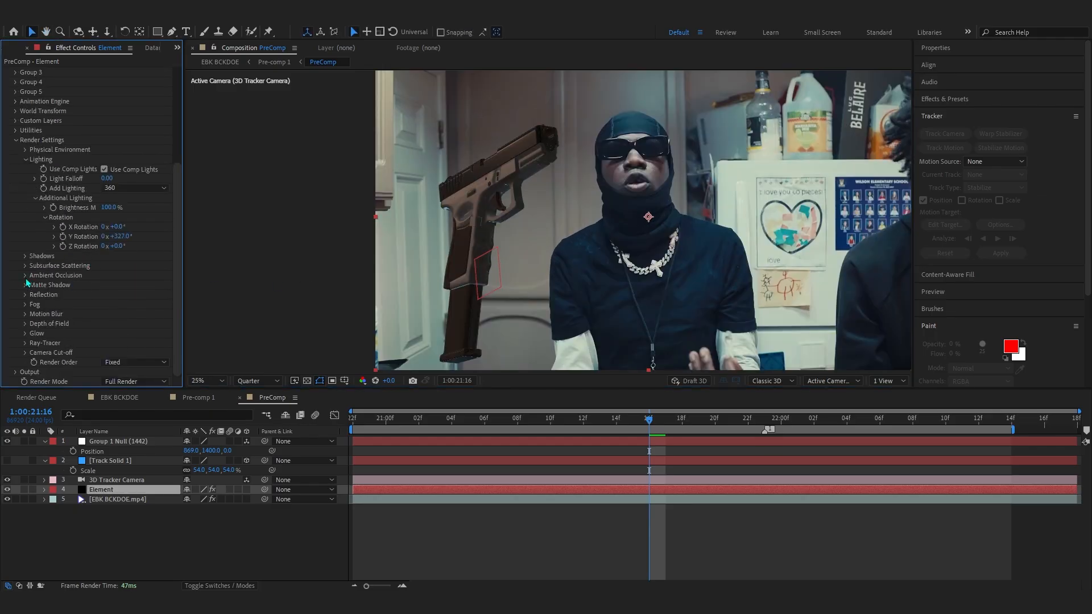
scroll(31, 287, down, 1)
click(122, 245)
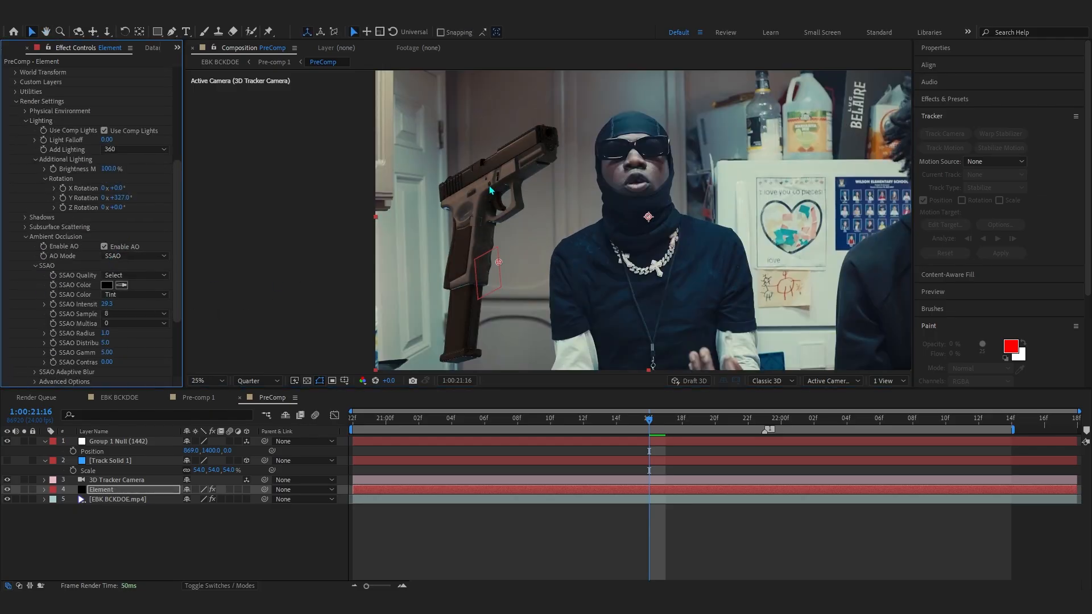
- Adjust the additional lighting rotation to about X +8° and Y 1x+328°
scroll(506, 234, up, 2)
drag(543, 281, 544, 289)
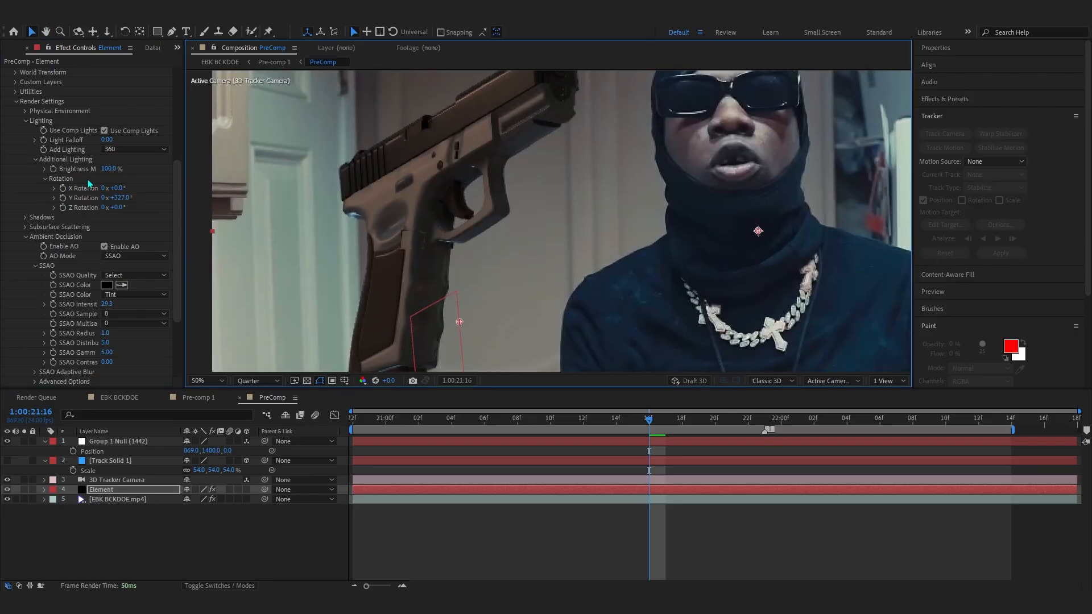
drag(117, 197, 288, 157)
drag(116, 189, 151, 182)
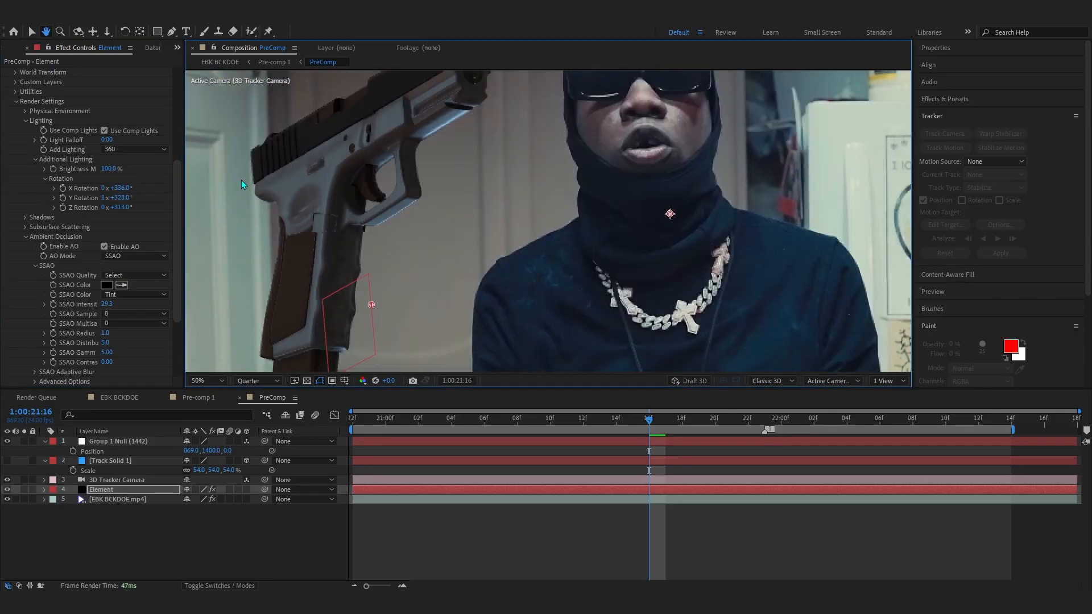
- Go to 1:00:21:21 and set Position and X, Y, Z Rotation keyframes on the Group 1 null
scroll(241, 179, down, 2)
drag(609, 366, 567, 360)
drag(651, 421, 359, 490)
click(119, 444)
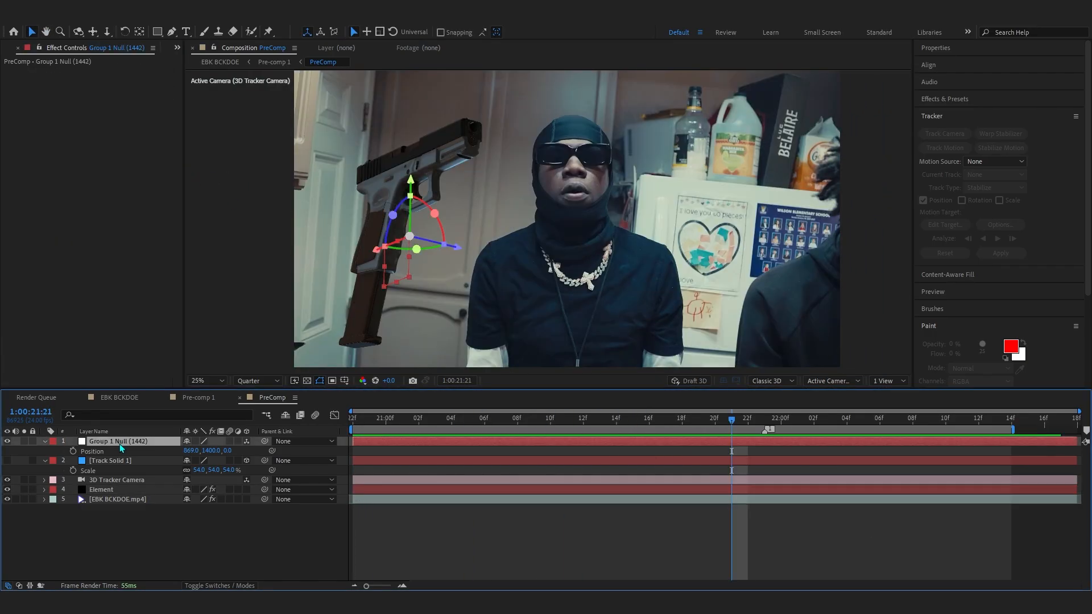
click(69, 450)
click(73, 450)
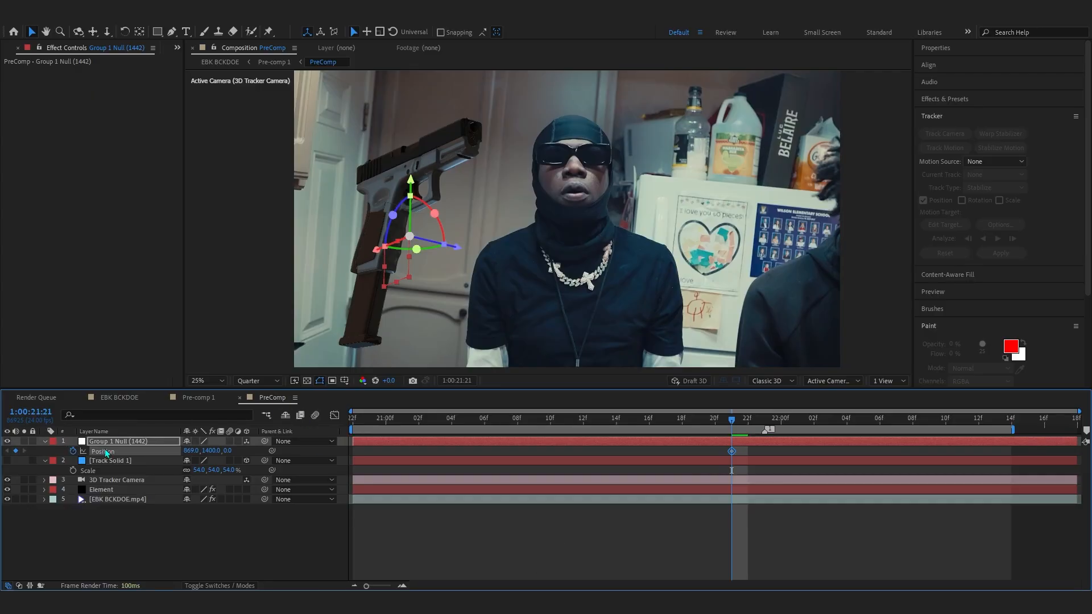
key(r)
drag(73, 461, 73, 481)
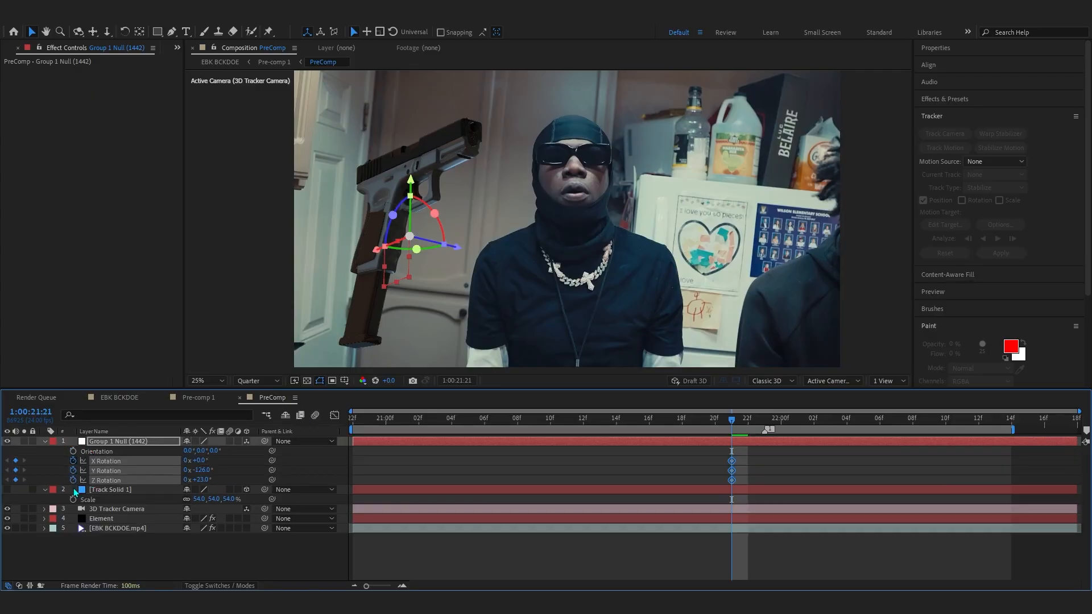
- Shift the null's keyframes to about 22:00f and return to the start of the clip
key(u)
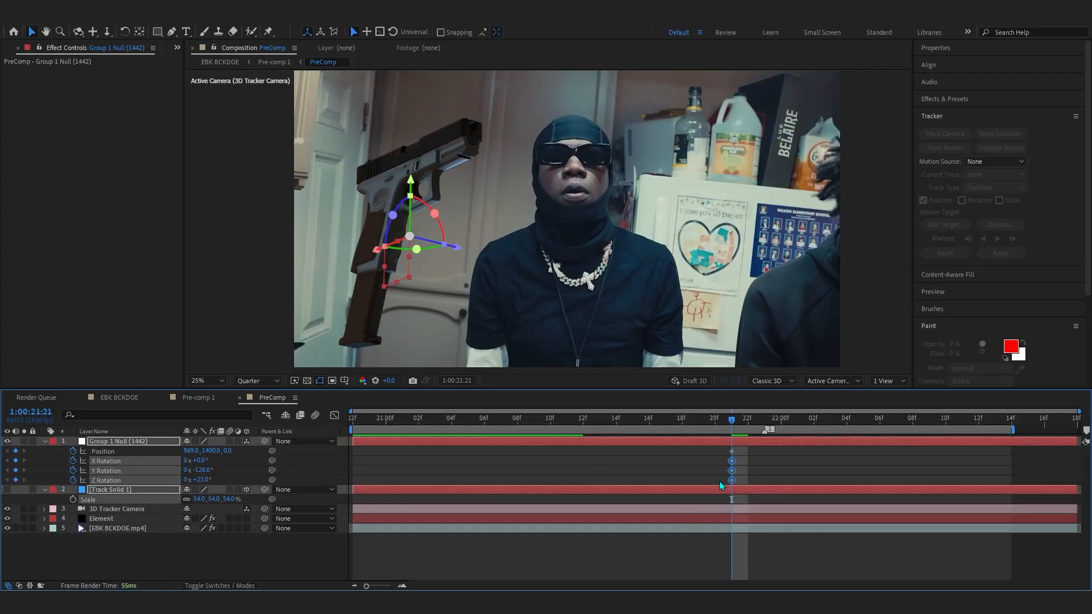
drag(748, 449, 716, 499)
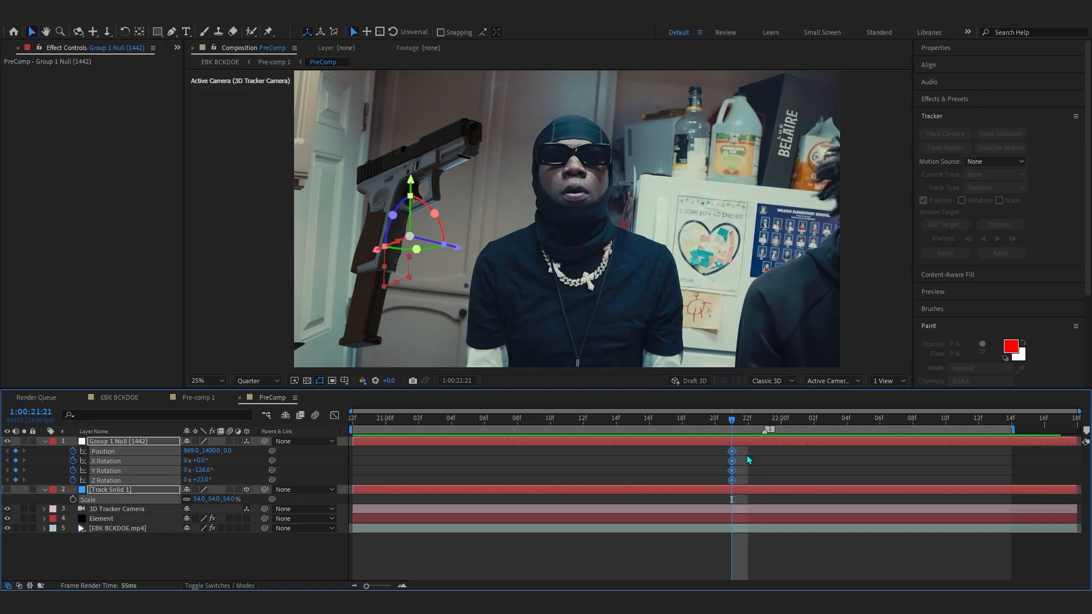
click(749, 461)
key(ctrl+z)
drag(715, 424, 152, 514)
- Set the null's starting position to 3419, 1400, -11740
click(246, 465)
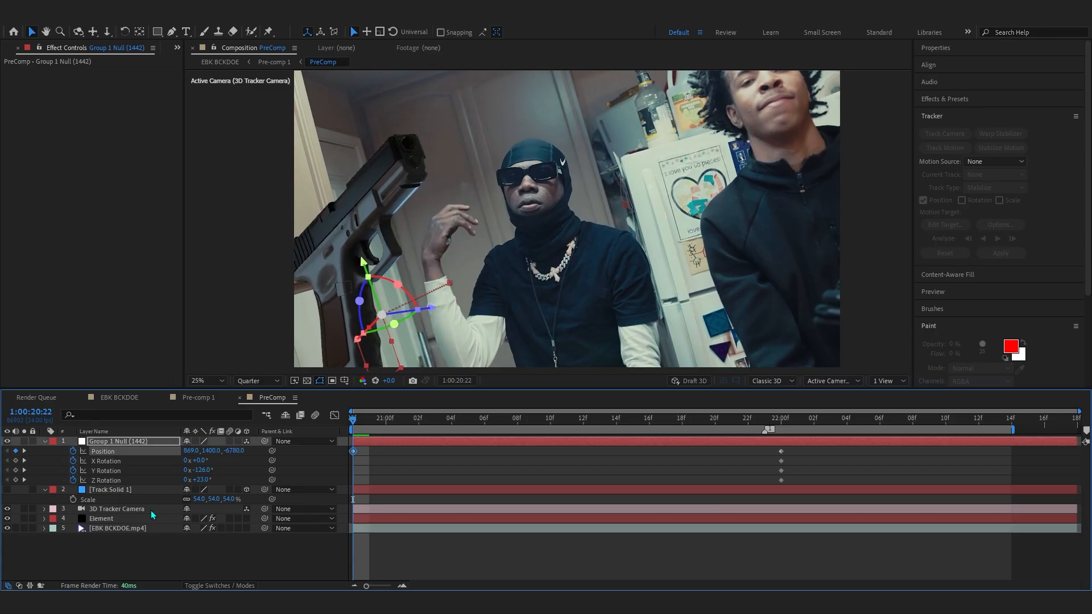
drag(240, 452, 46, 539)
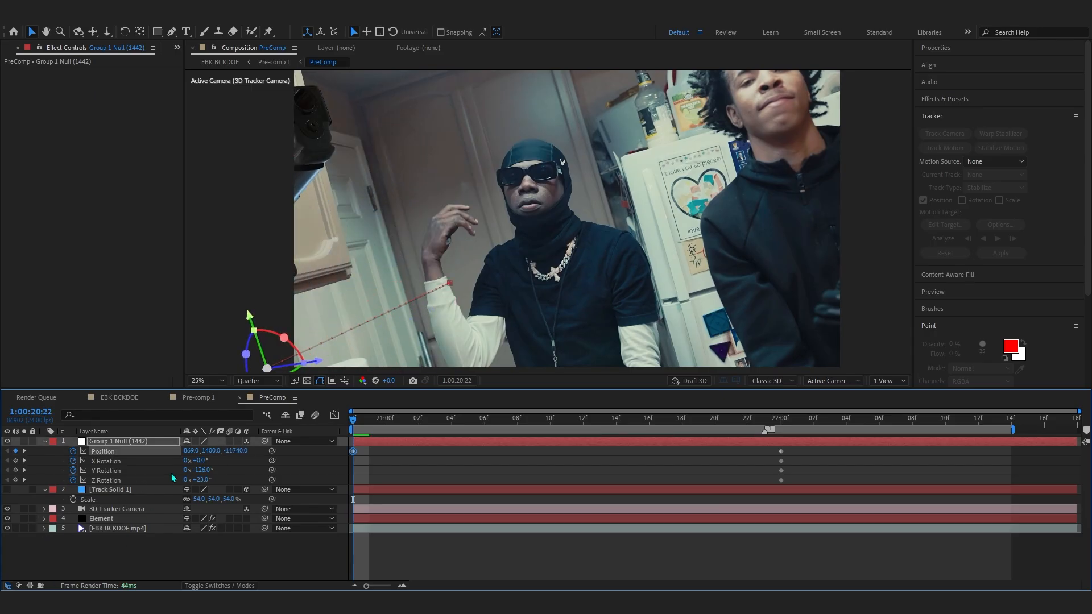
drag(220, 451, 332, 455)
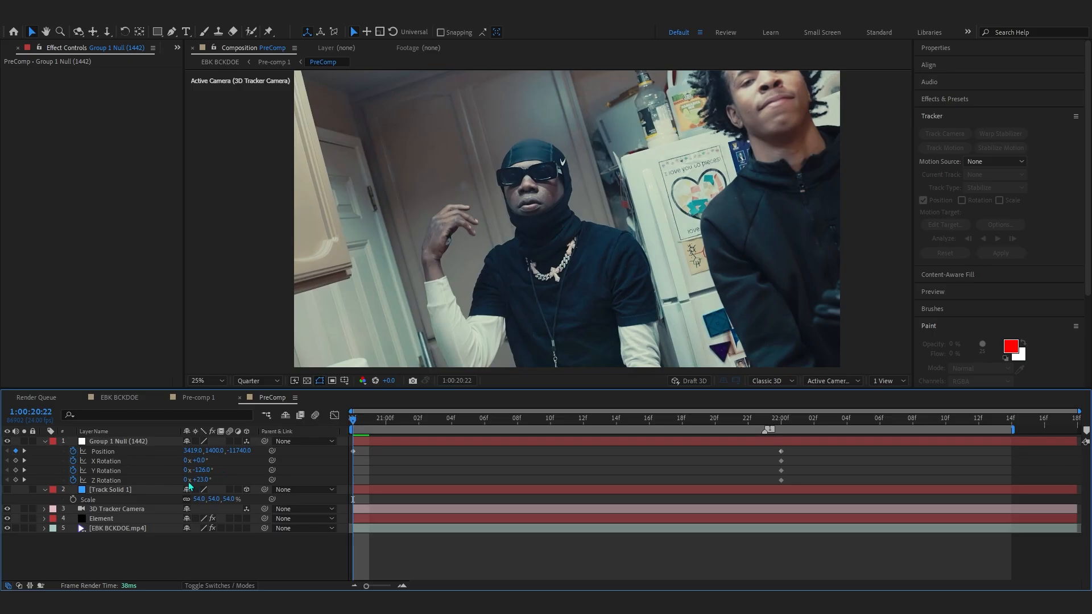
- Set the null's starting Y rotation to +234°
key(comma)
key(comma)
key(Return)
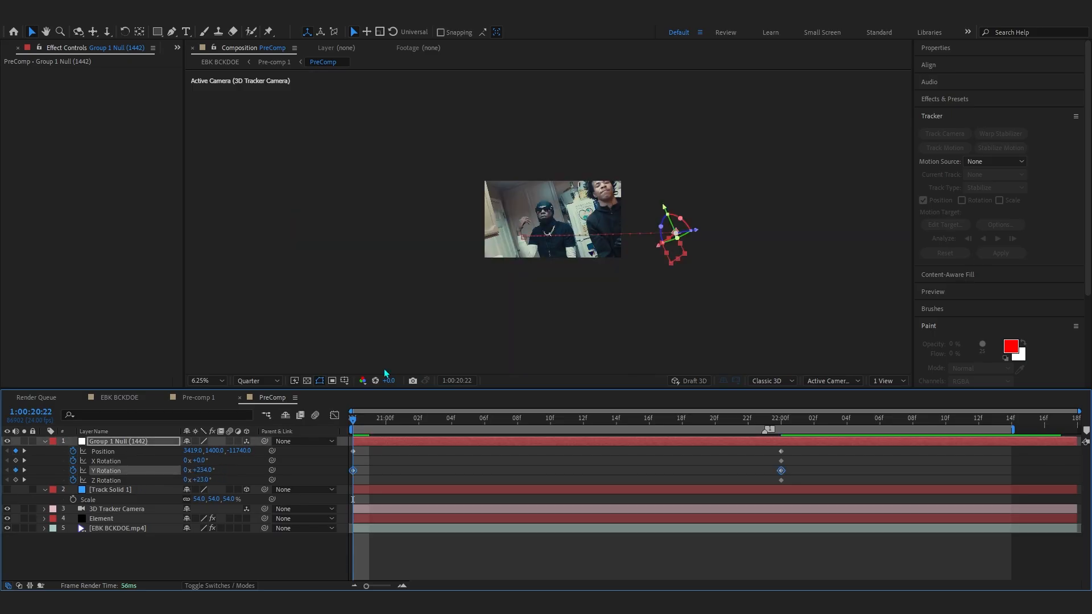
key(period)
key(period)
- Select the position keyframes and reshape their speed curve in the Graph Editor for a fast ease-out
drag(795, 445, 352, 459)
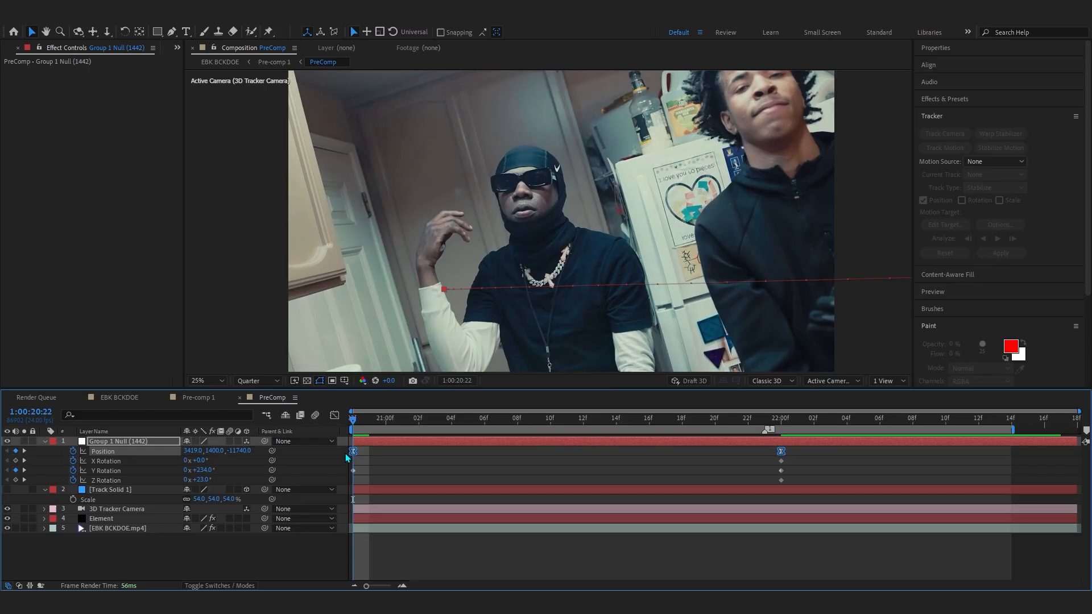
click(334, 415)
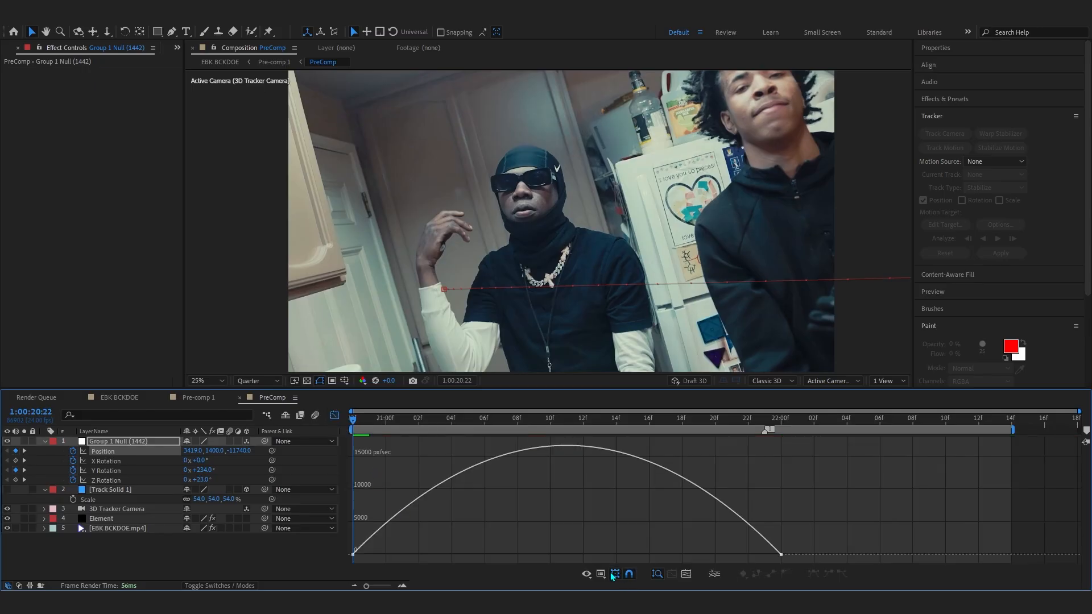
drag(414, 533, 346, 574)
drag(423, 555, 294, 553)
drag(709, 554, 574, 569)
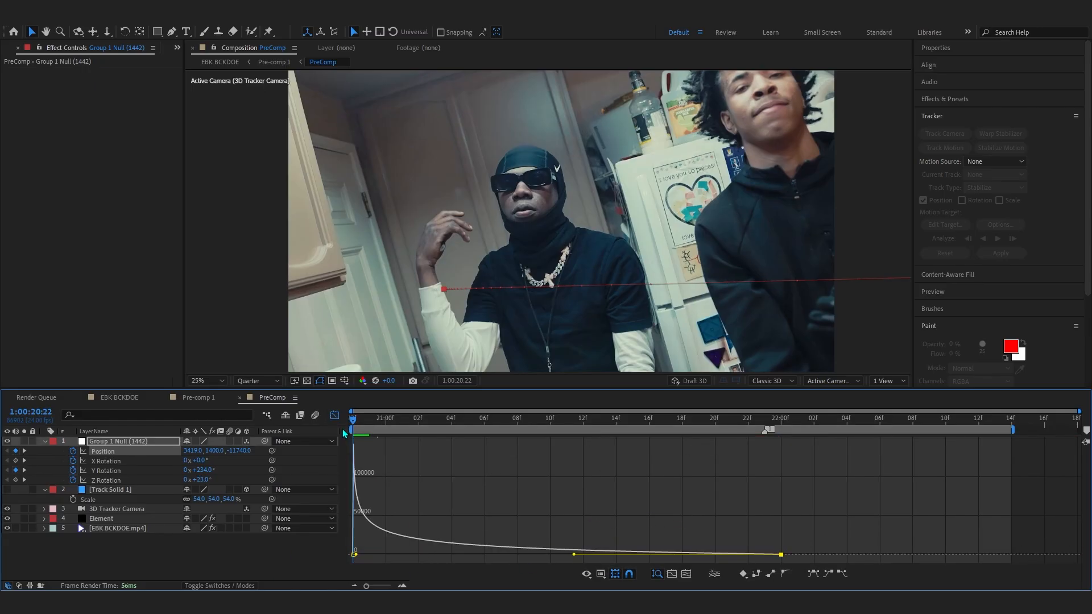
click(335, 415)
- Select all the null's keyframes and apply the Asim easing preset from the Flow panel
drag(887, 43, 903, 63)
click(896, 94)
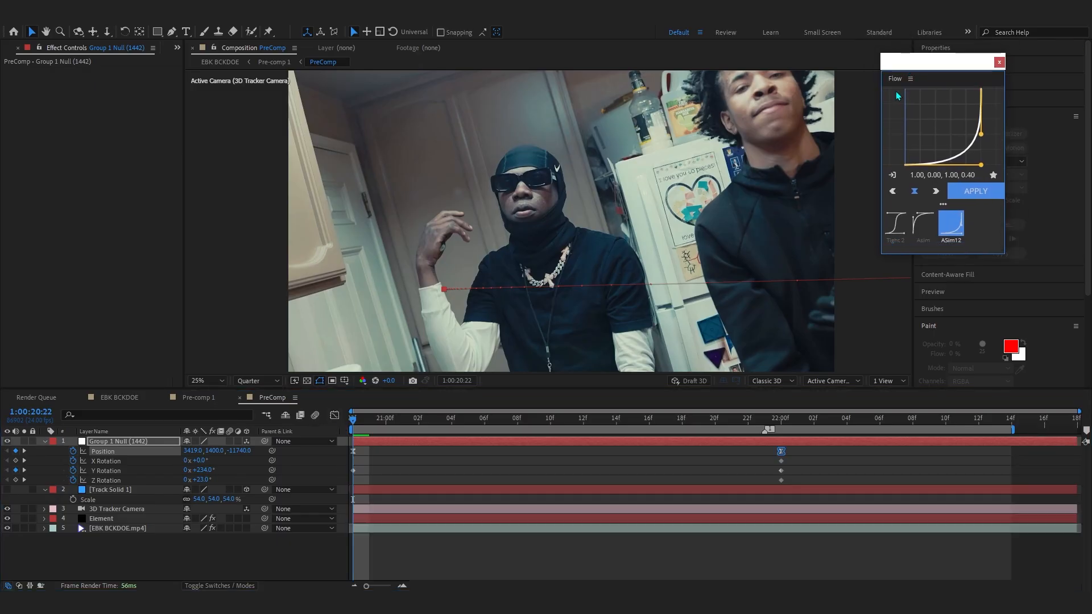
drag(810, 445, 298, 486)
click(923, 225)
click(974, 199)
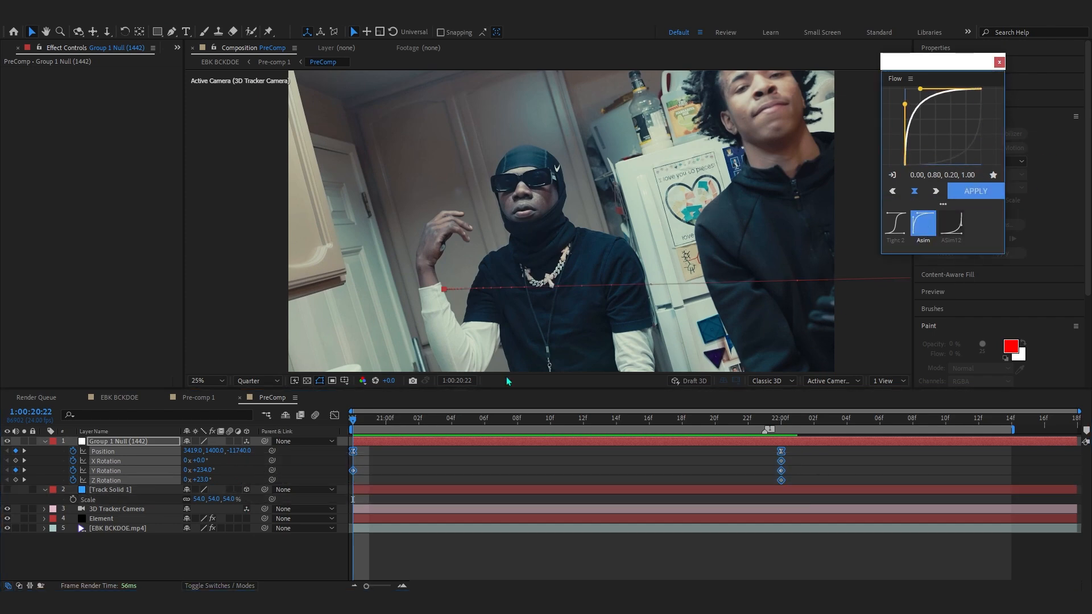
- Play back the gun's fly-in animation
key(space)
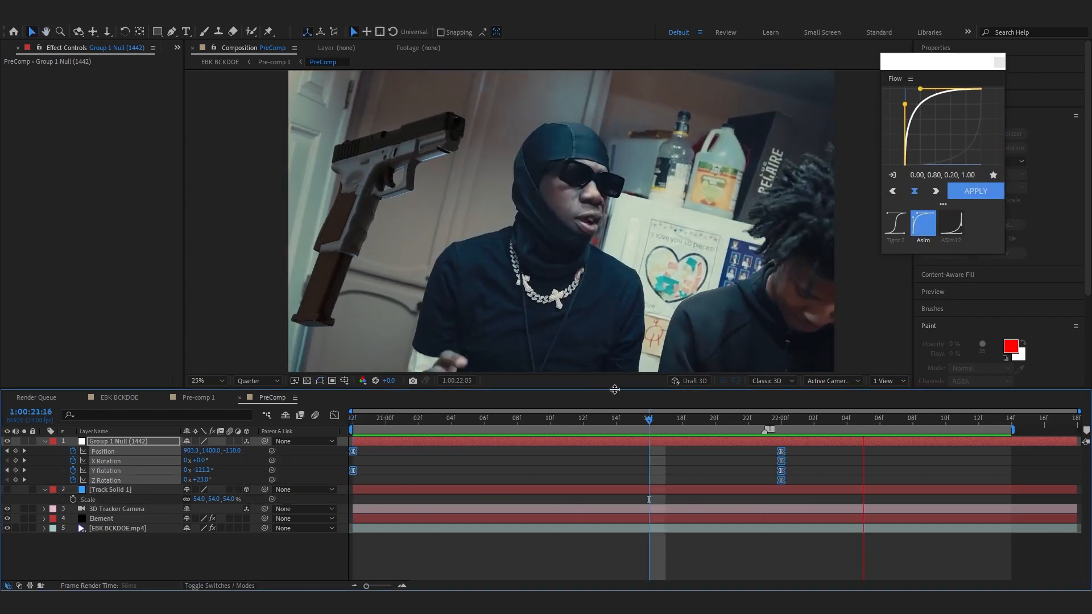
key(space)
key(space)
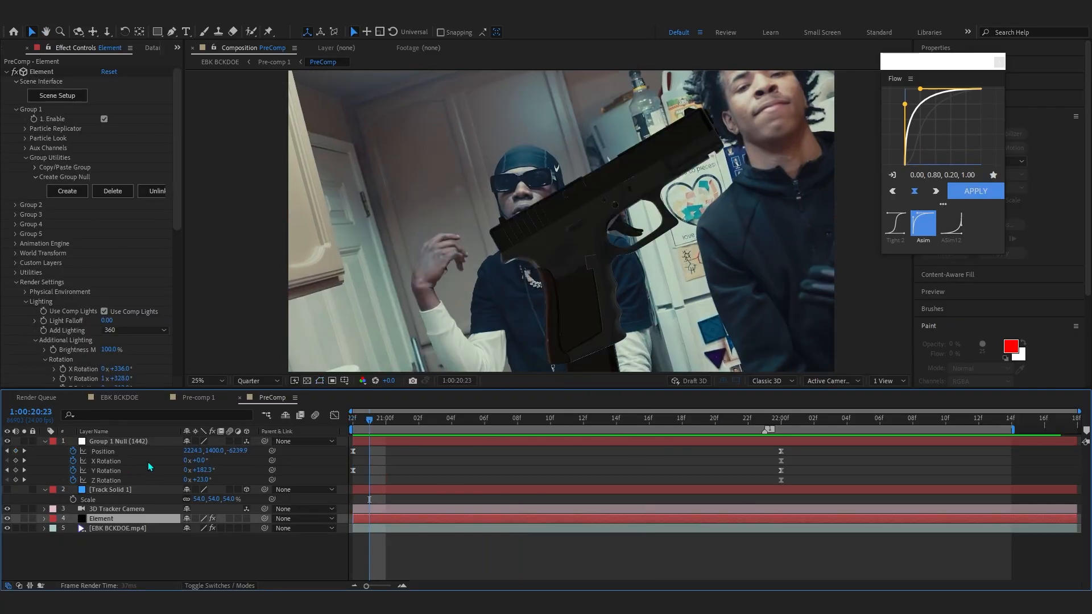
key(space)
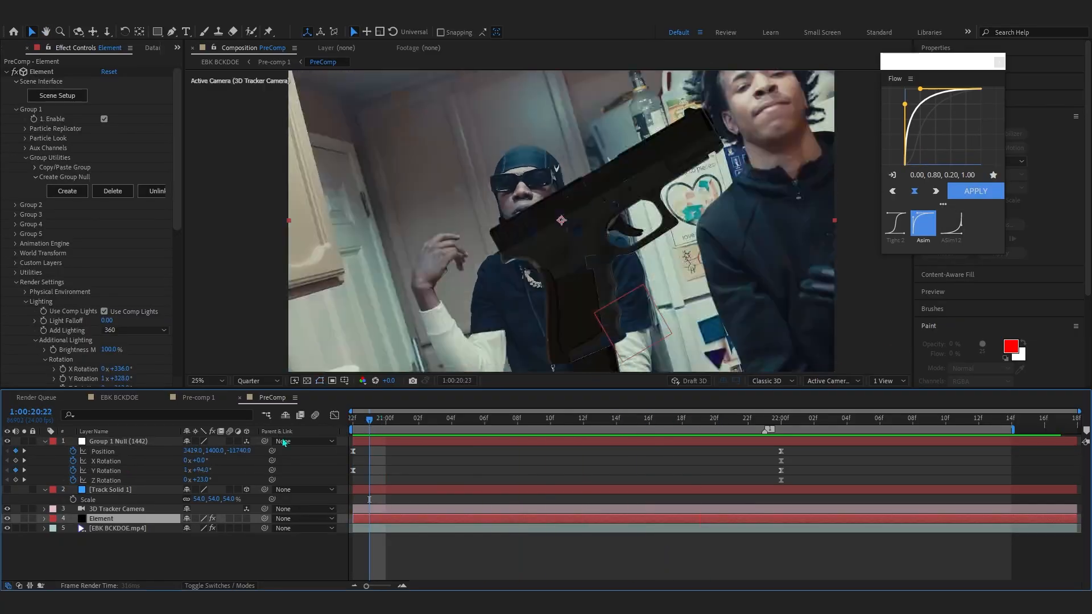
key(space)
- Go to the 1:00:21:23 frame and open the Element effect's Particle Replicator, Particle Look and Multi-Object settings for Group 1
key(space)
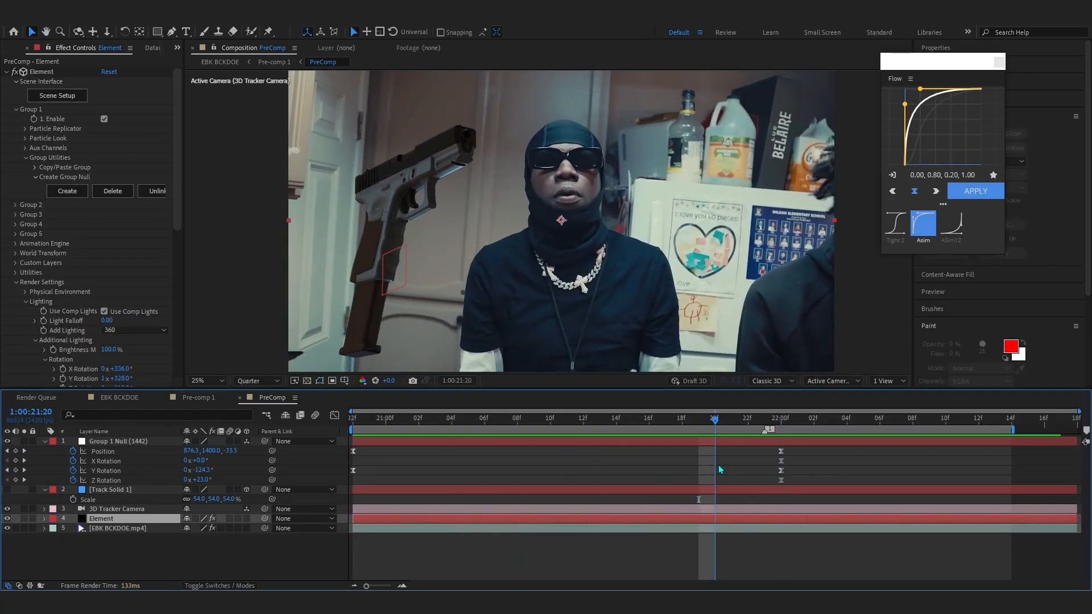
key(space)
drag(640, 528, 763, 427)
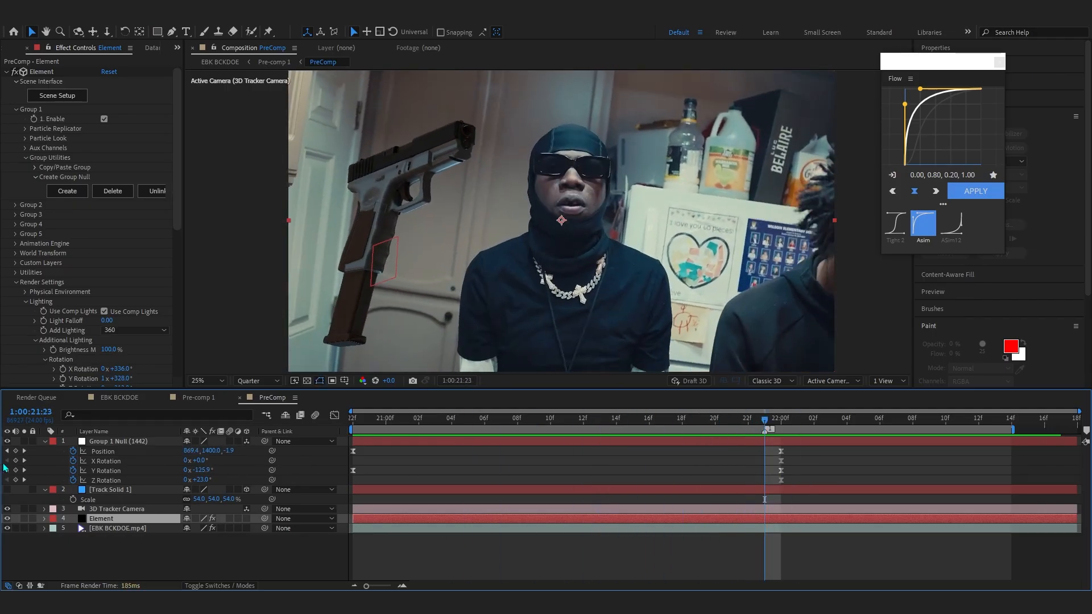
click(47, 441)
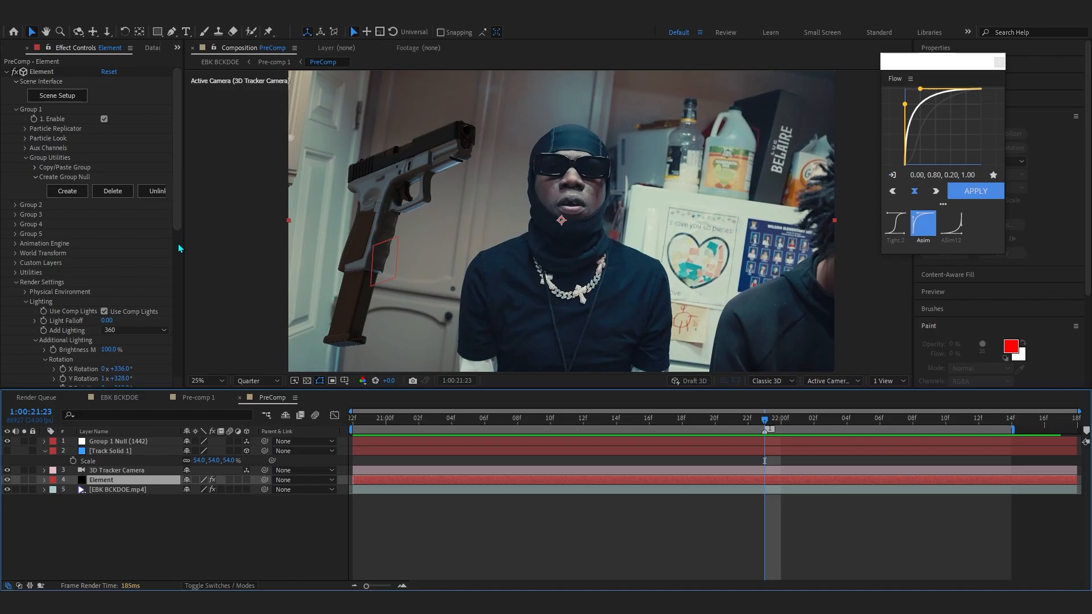
click(16, 282)
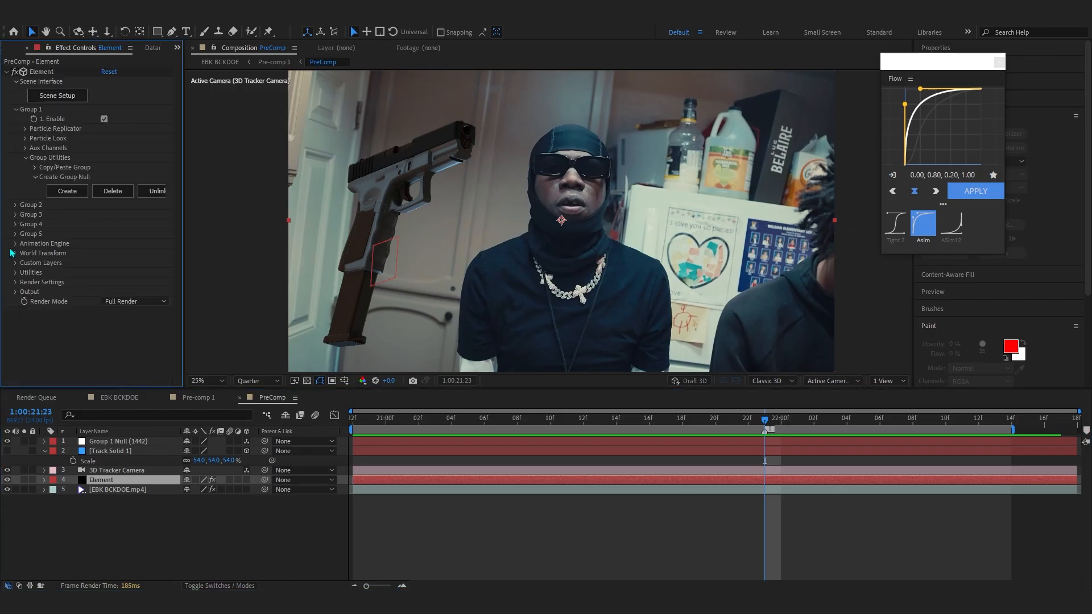
click(25, 130)
click(26, 216)
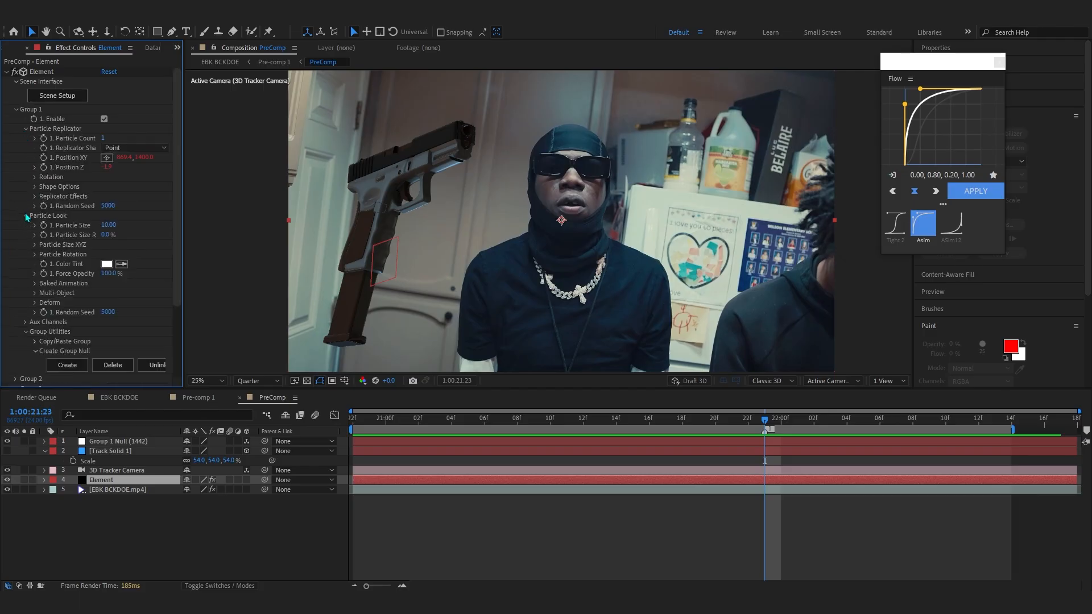
scroll(31, 313, down, 3)
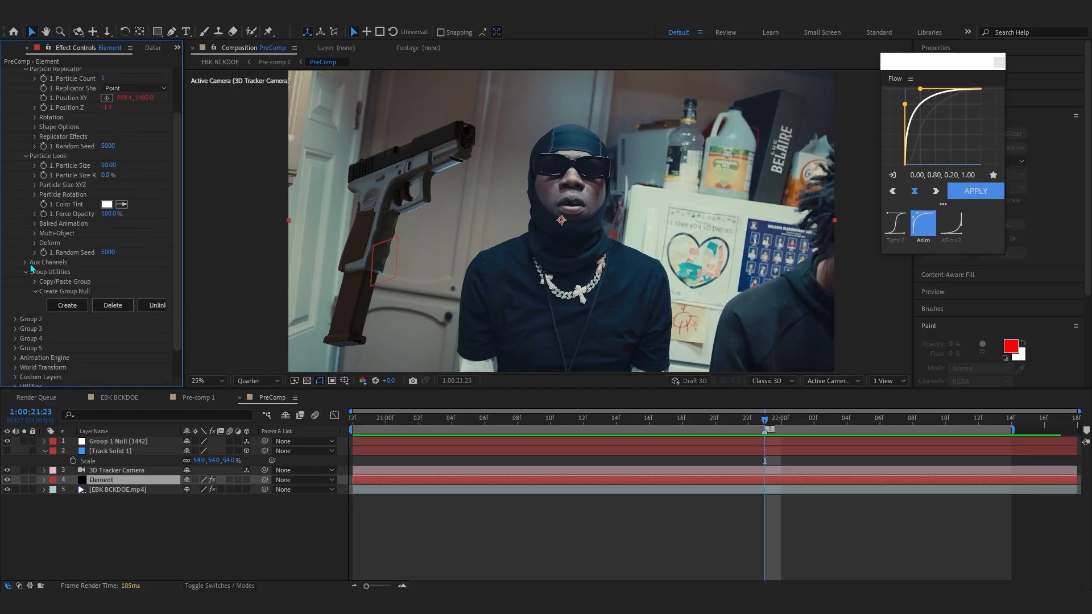
click(35, 234)
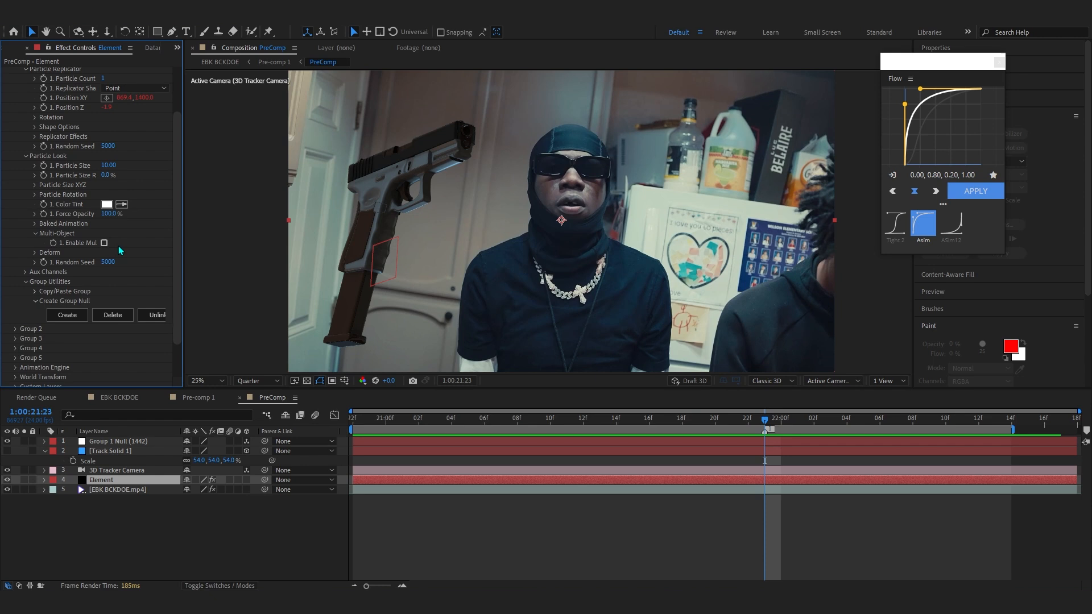
scroll(114, 244, down, 5)
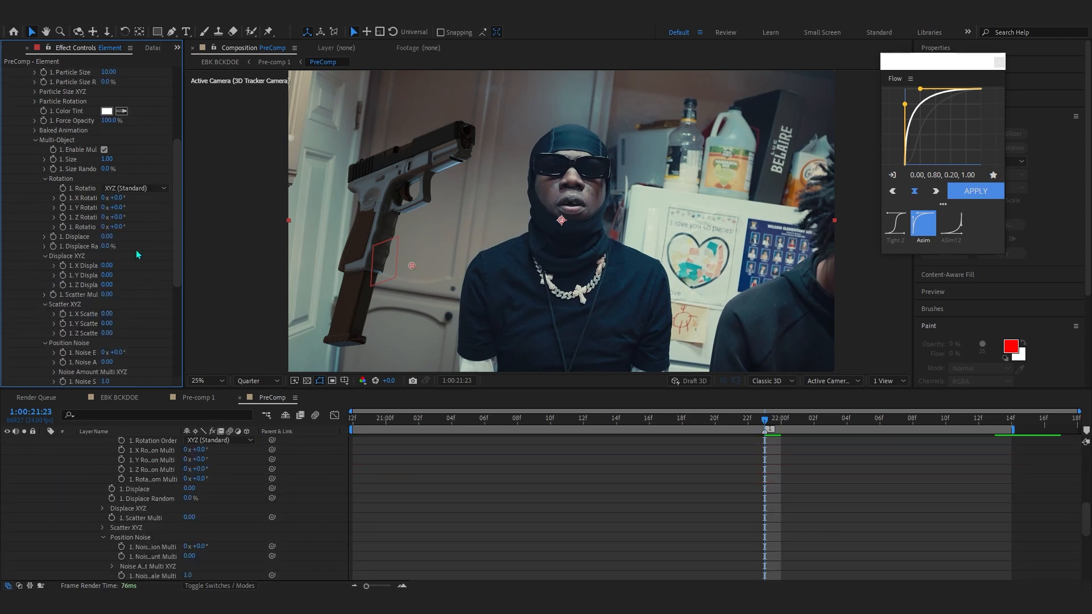
drag(135, 226, 809, 251)
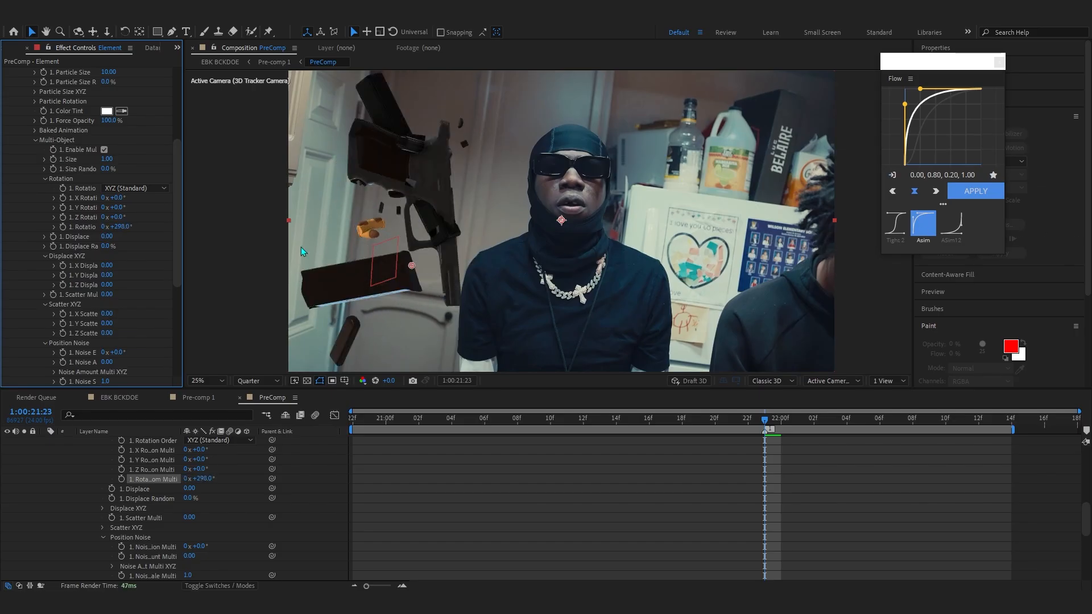
key(ctrl+z)
scroll(43, 481, up, 8)
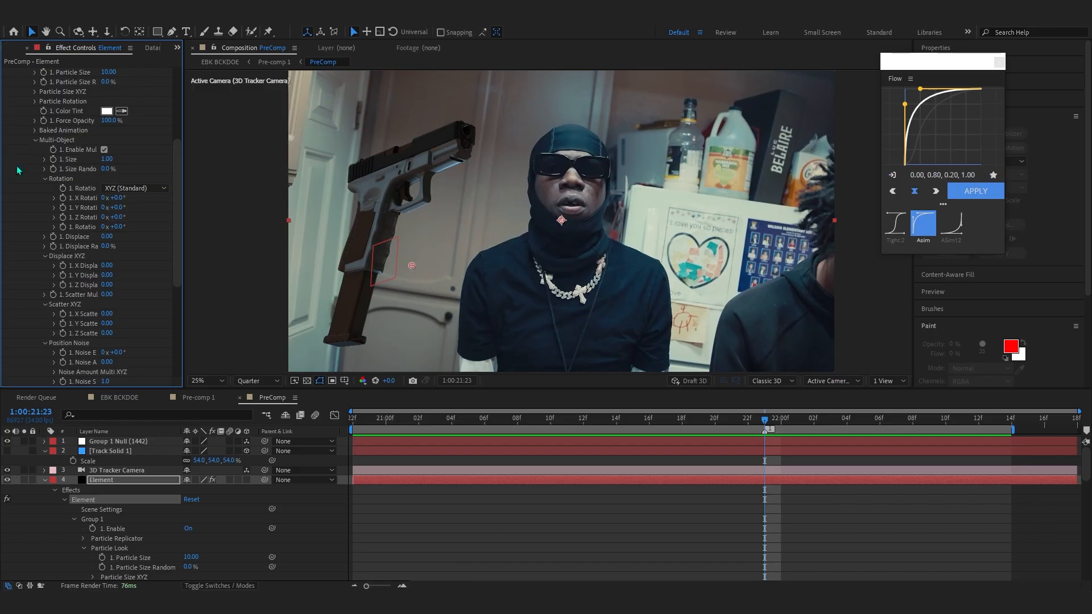
drag(143, 241, 219, 229)
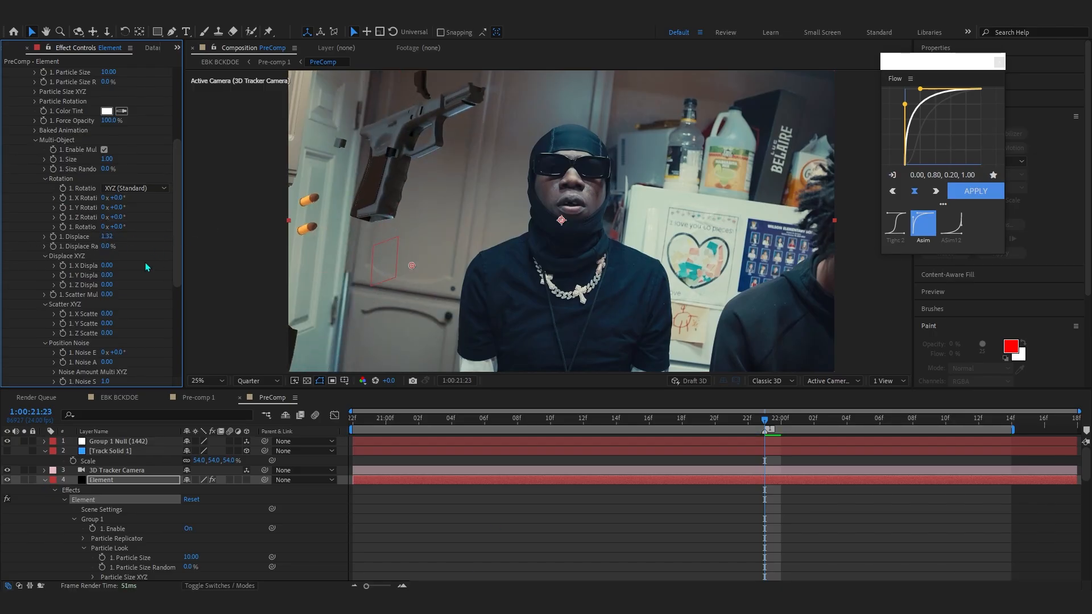
drag(146, 267, 45, 331)
key(ctrl+z)
drag(106, 276, 132, 302)
key(ctrl+z)
key(ctrl+z)
key(ctrl+z)
key(ctrl+z)
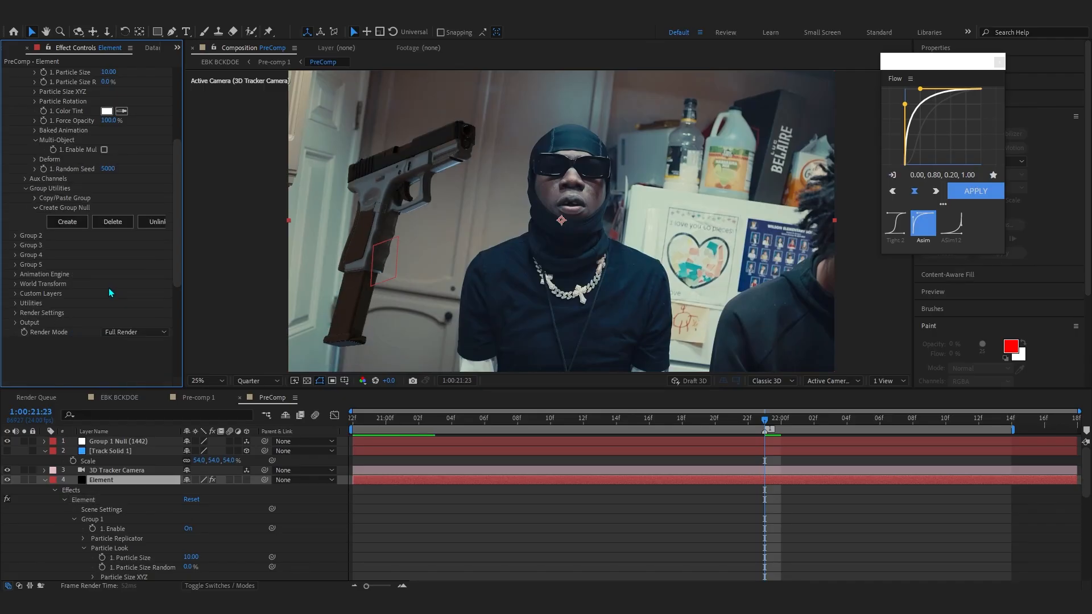
- Keyframe Multi-Object Scatter XYZ at 0 on 1:00:21:23 and set X 17.80, Y -7.00, Z 11.30 at 1:00:22:13
scroll(58, 256, up, 3)
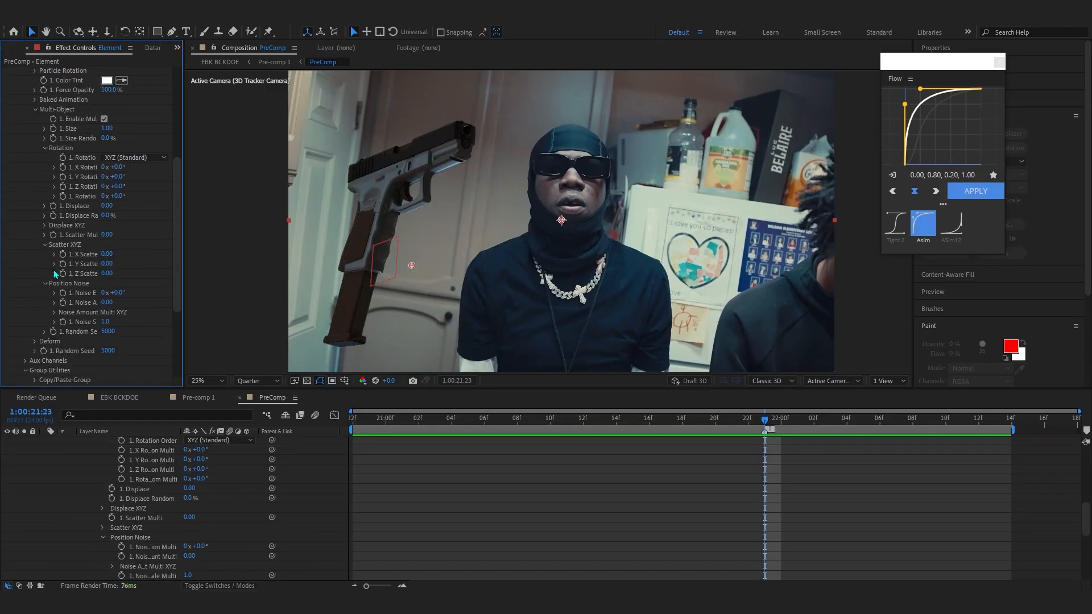
click(45, 244)
click(63, 274)
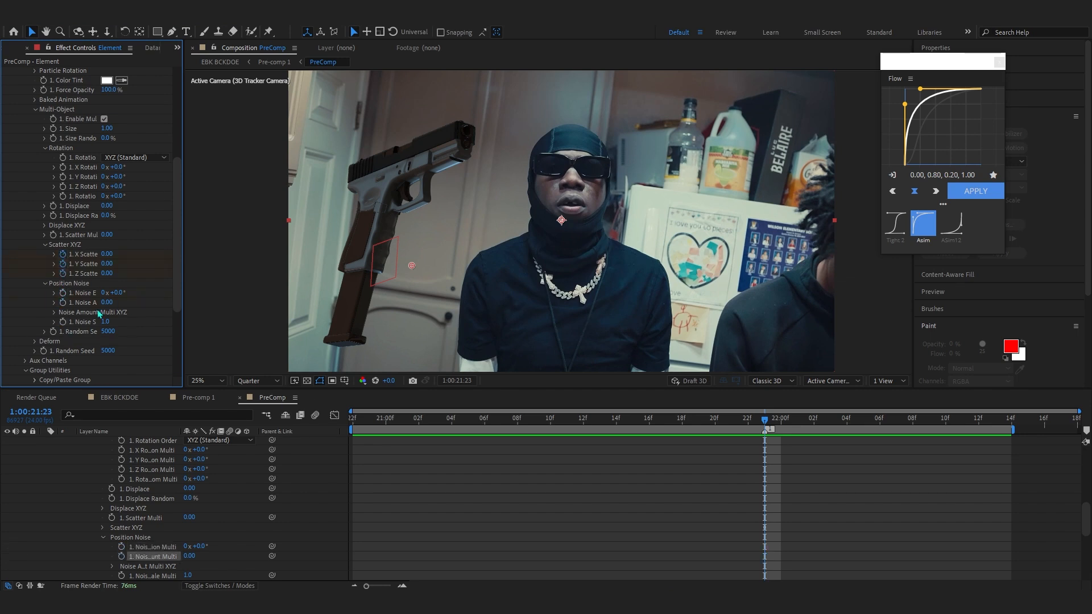
key(u)
key(space)
drag(786, 421, 994, 462)
drag(189, 498, 223, 498)
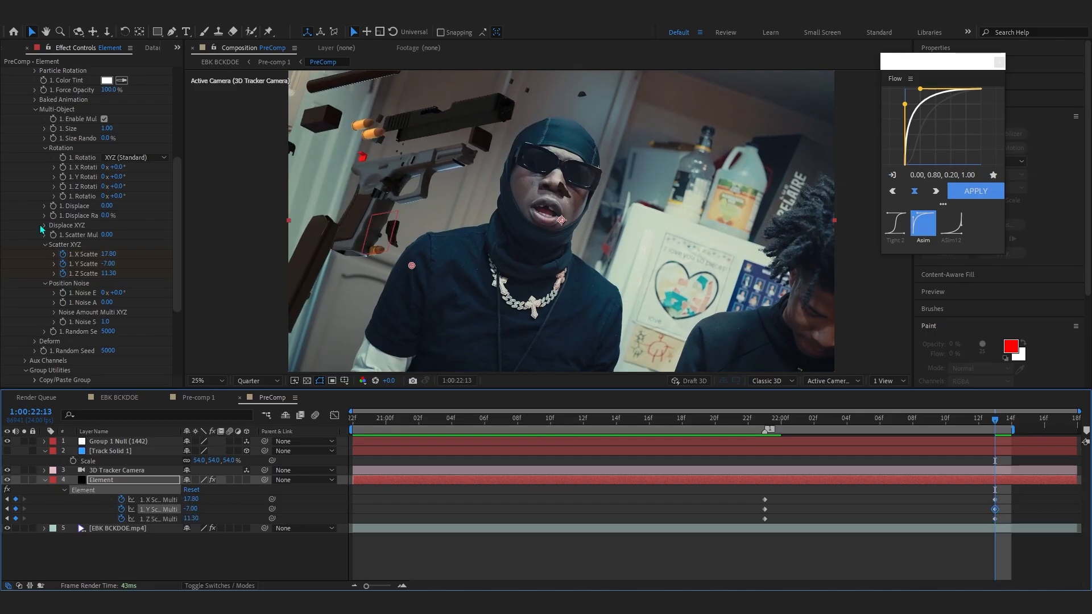
- Keyframe Multi-Object Displace XYZ, setting X to 0.16 and Y to 0.30 at 1:00:22:13
click(42, 228)
click(44, 225)
drag(106, 244, 56, 249)
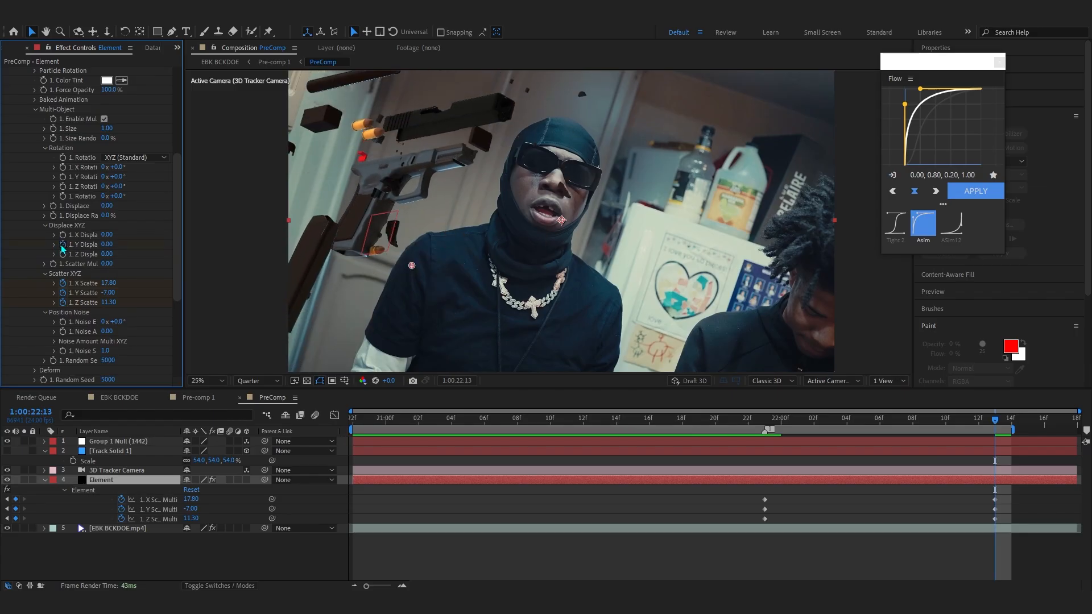
click(62, 235)
key(u)
mouse_move(187, 509)
mouse_down()
mouse_move(217, 498)
mouse_move(193, 497)
mouse_up()
- Keyframe the Multi-Object rotation multiplier to +60° at the 1:00:22:13 frame
scroll(64, 260, up, 3)
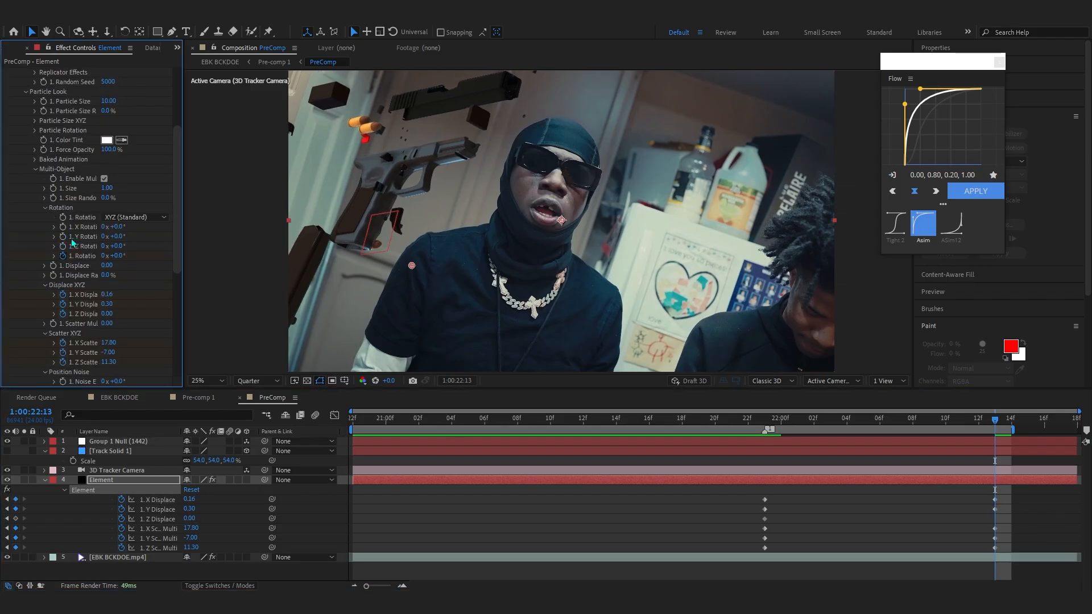
key(u)
drag(971, 507, 769, 500)
drag(196, 498, 211, 476)
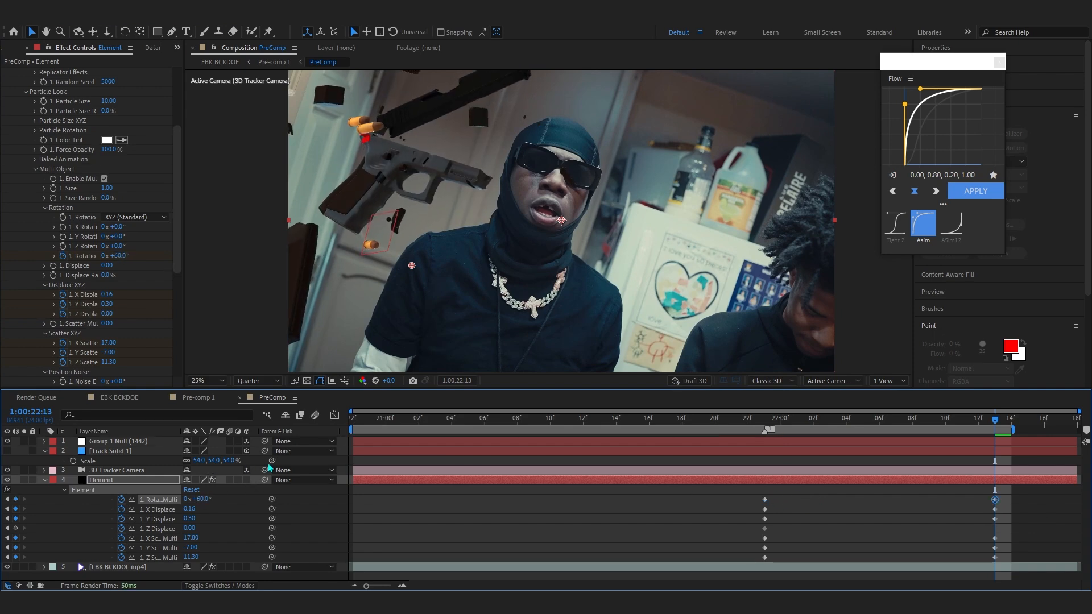
- Select all the Multi-Object keyframes and apply the Asim easing preset from the Flow panel
key(space)
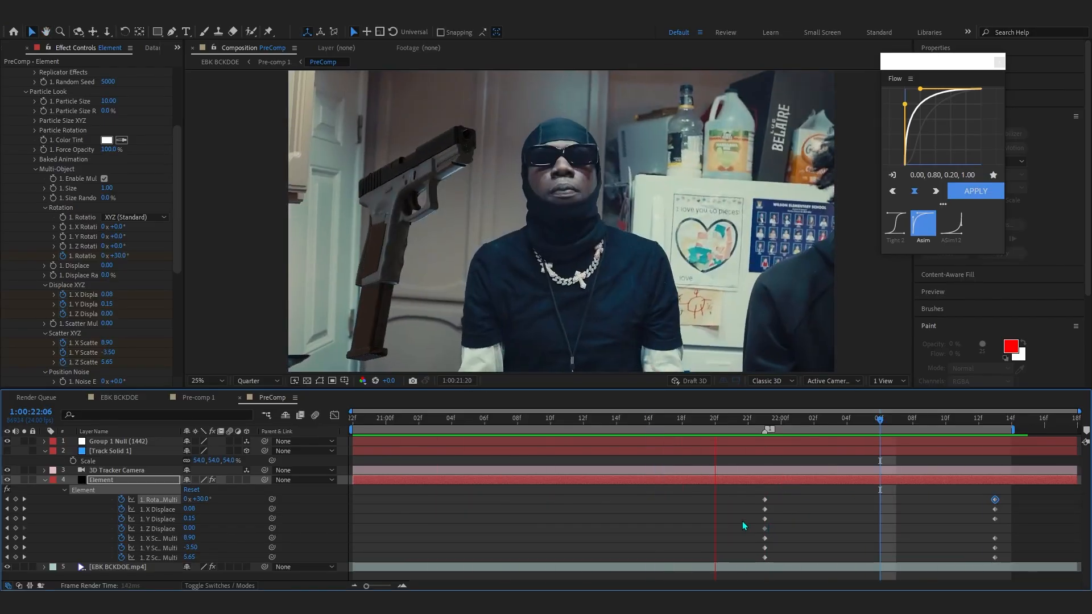
drag(732, 494, 1011, 558)
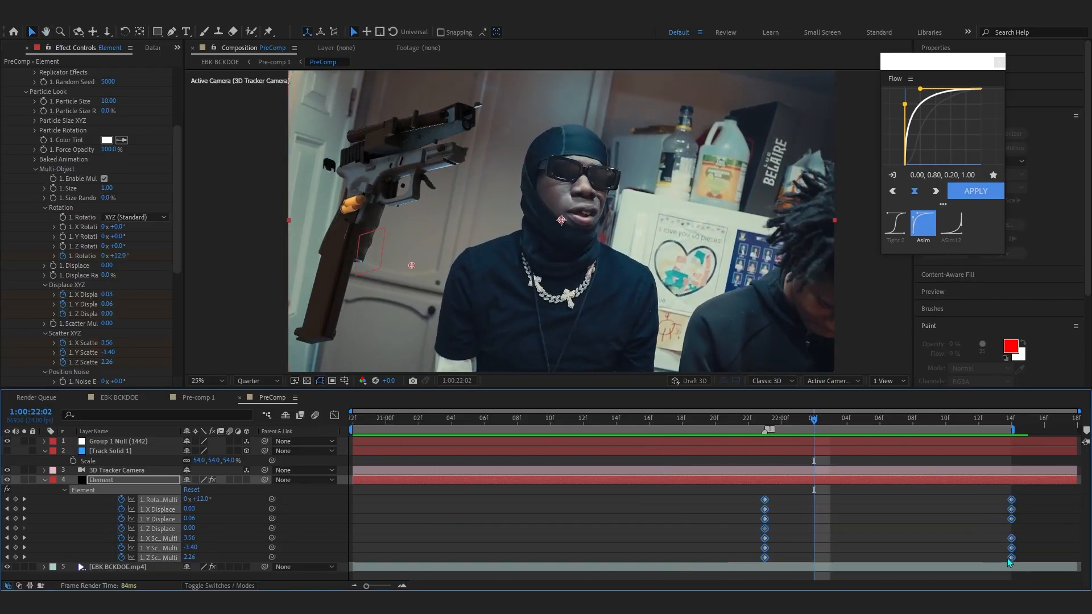
click(975, 191)
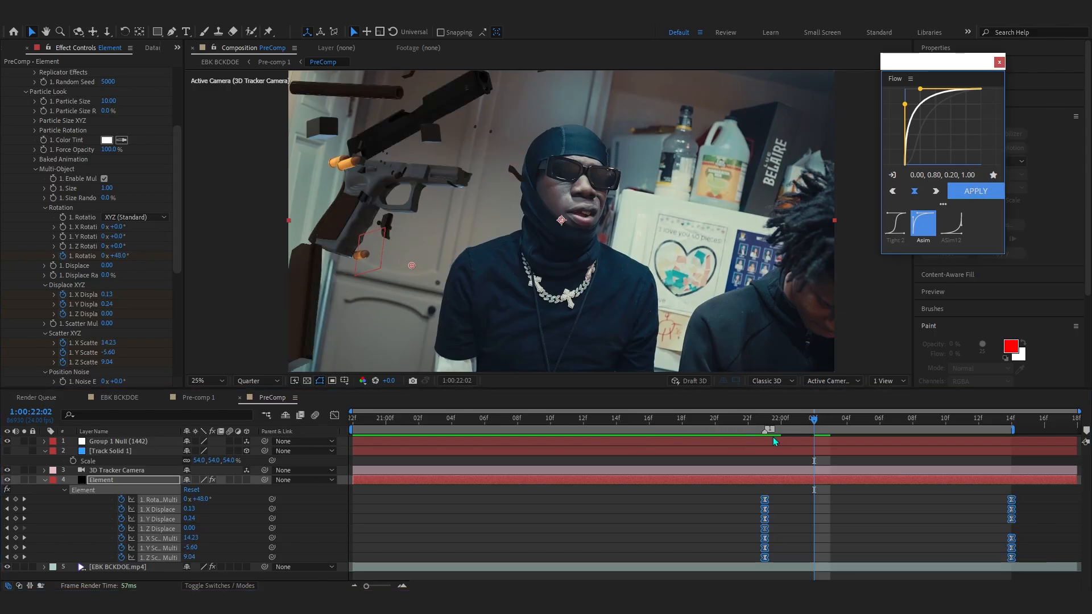
- Play back the gun breaking apart from the 1:00:21:23 frame
click(765, 421)
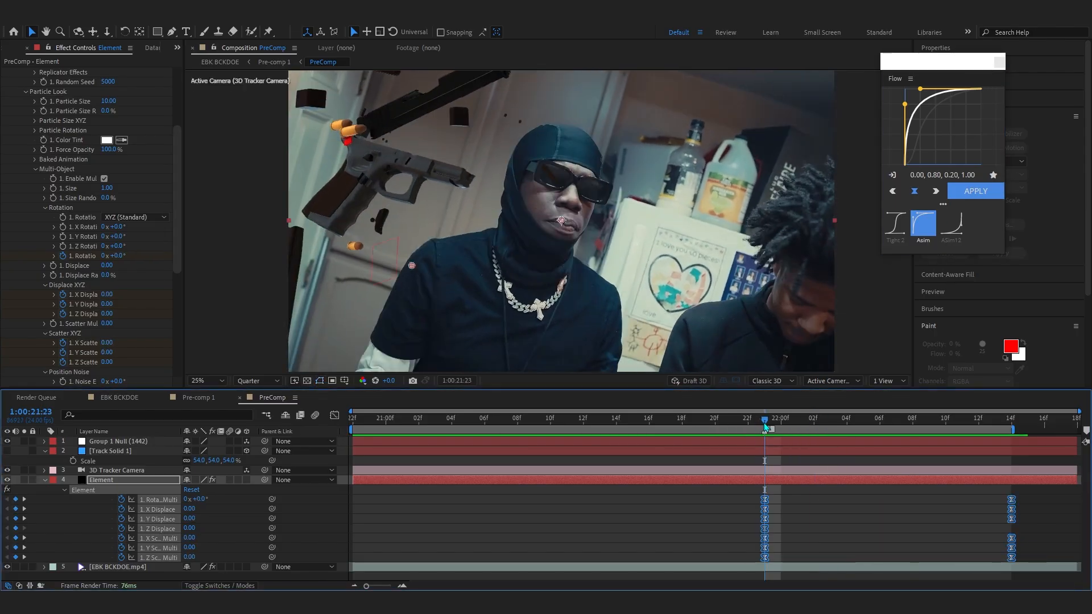
key(space)
key(space)
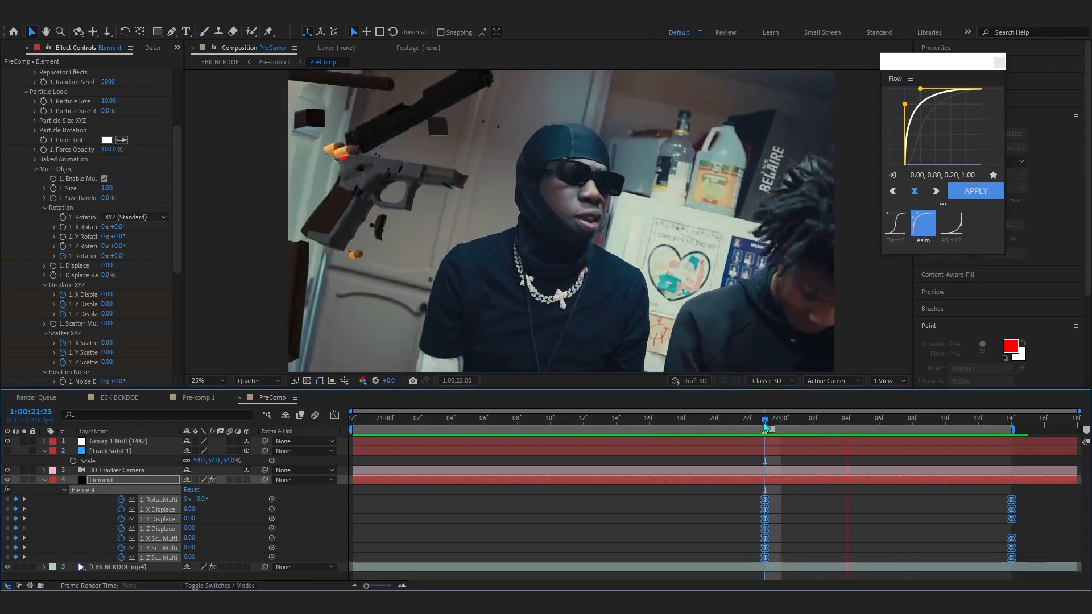
key(space)
- Add a position keyframe on the null near the end, nudging the gun slightly in the viewer
drag(765, 423, 946, 441)
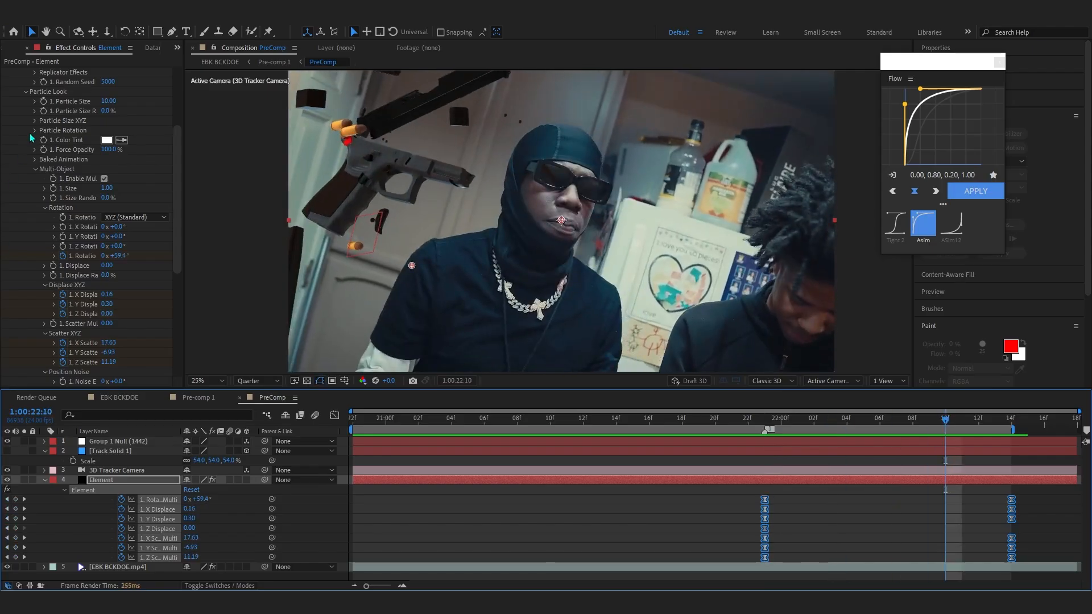
scroll(84, 162, up, 4)
click(116, 441)
key(u)
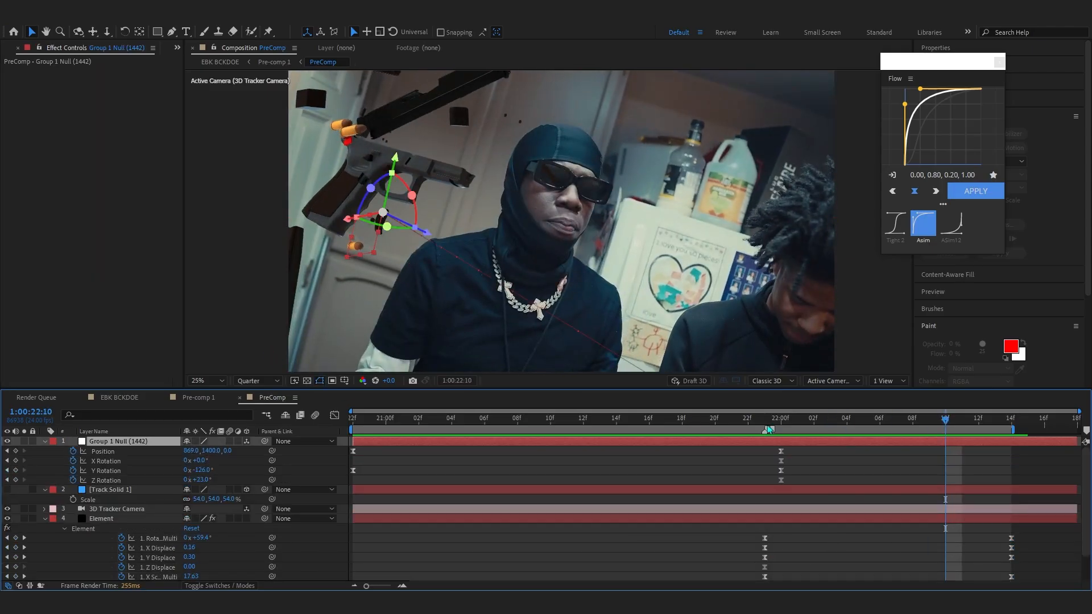
drag(951, 420, 995, 420)
drag(426, 230, 454, 238)
drag(1000, 456, 1009, 455)
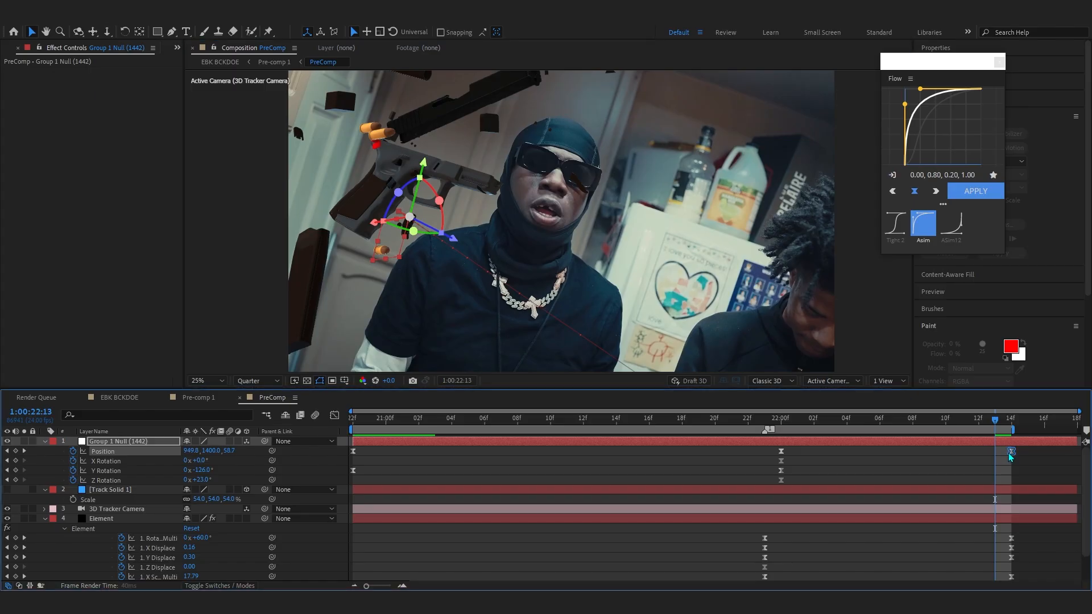
- Reshape the null's final position keyframe speed curve in the Graph Editor for a longer ease
key(space)
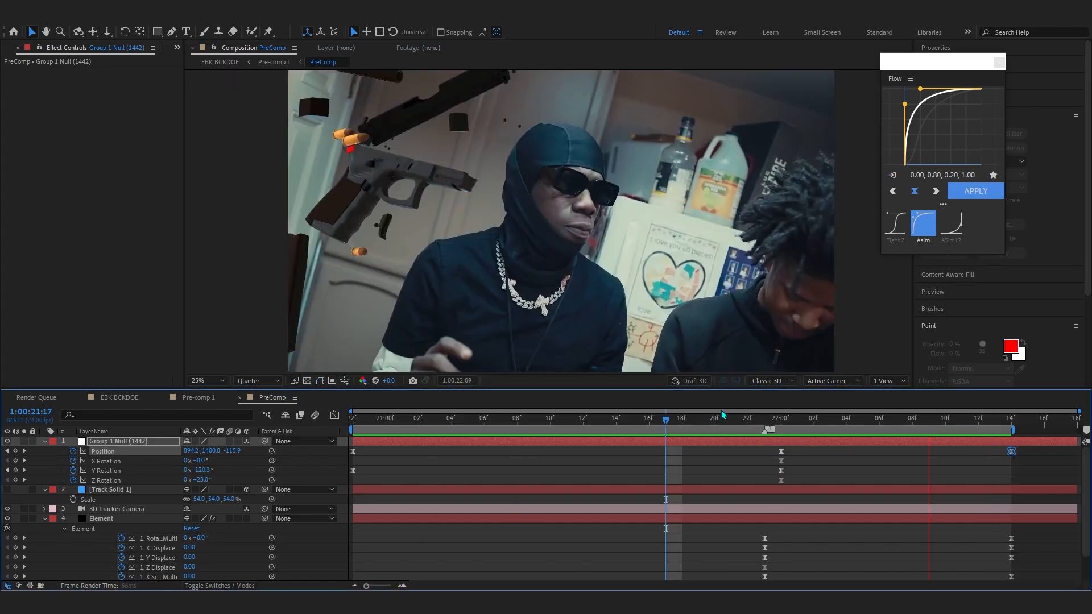
click(334, 399)
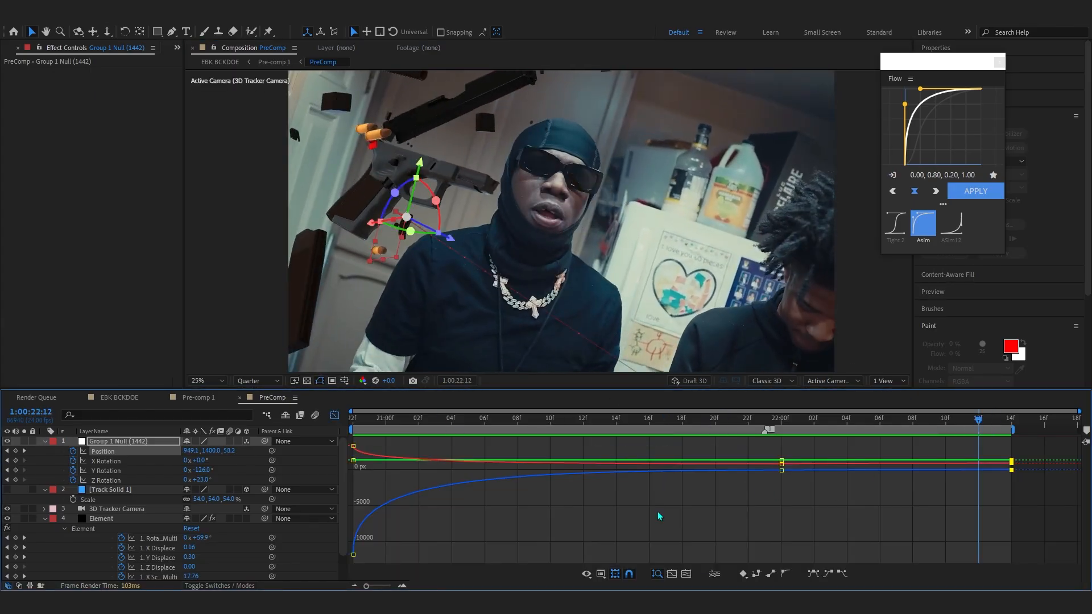
click(402, 585)
click(600, 575)
click(627, 466)
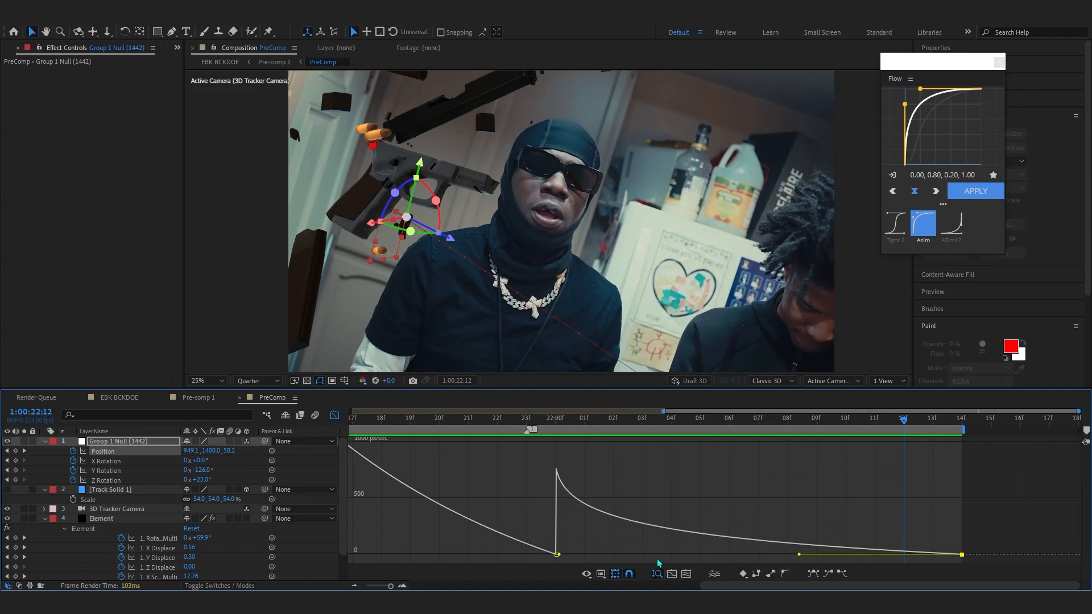
drag(798, 556, 697, 553)
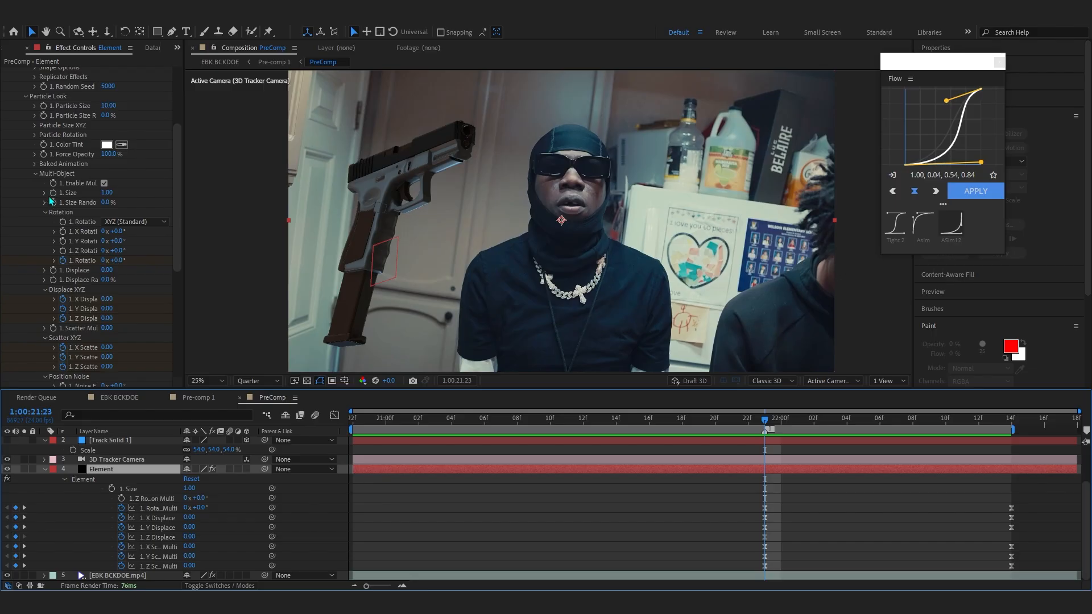
- Keyframe the Multi-Object size at 1.00 on 1:00:21:23 and 0.00 at 1:00:22:13
click(53, 193)
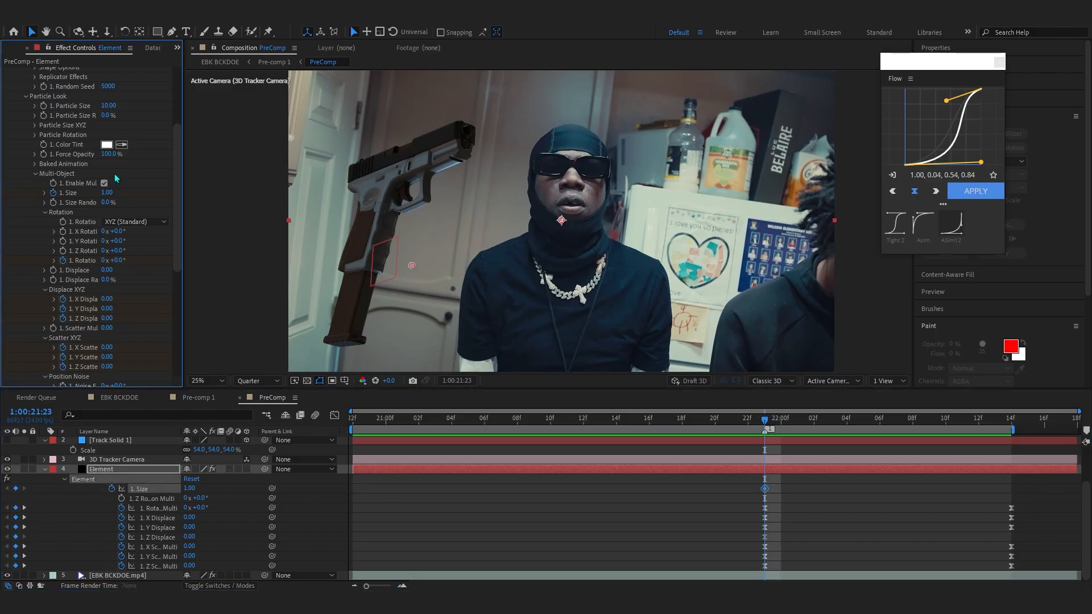
drag(768, 426, 995, 426)
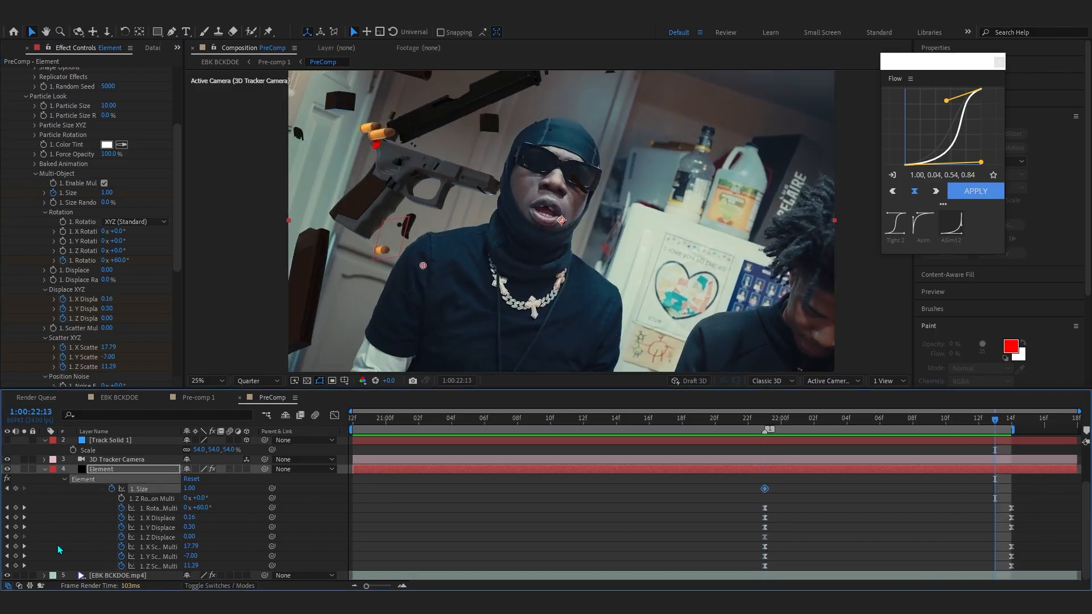
drag(189, 489, 91, 493)
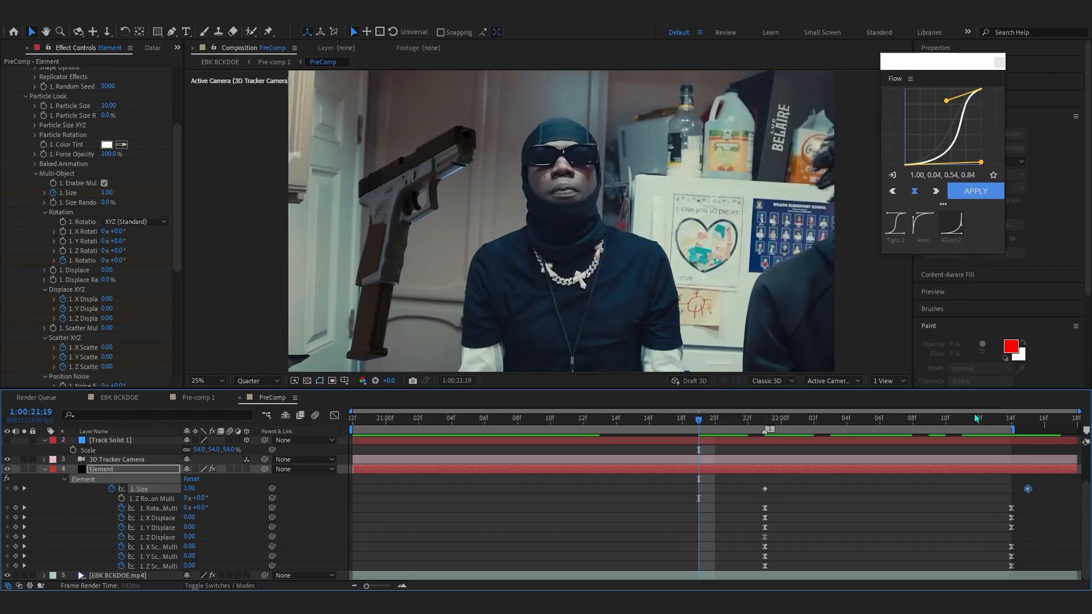
drag(1028, 425, 666, 427)
- Apply the Flow easing curve to the size keyframes and return to the 1:00:21:23 frame
key(space)
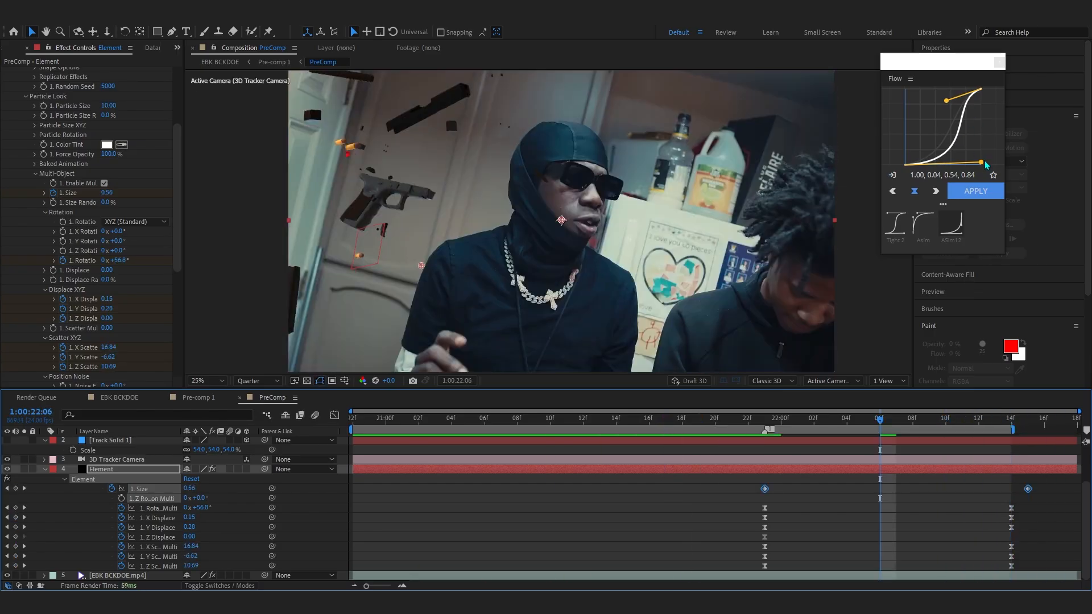
drag(984, 162, 981, 164)
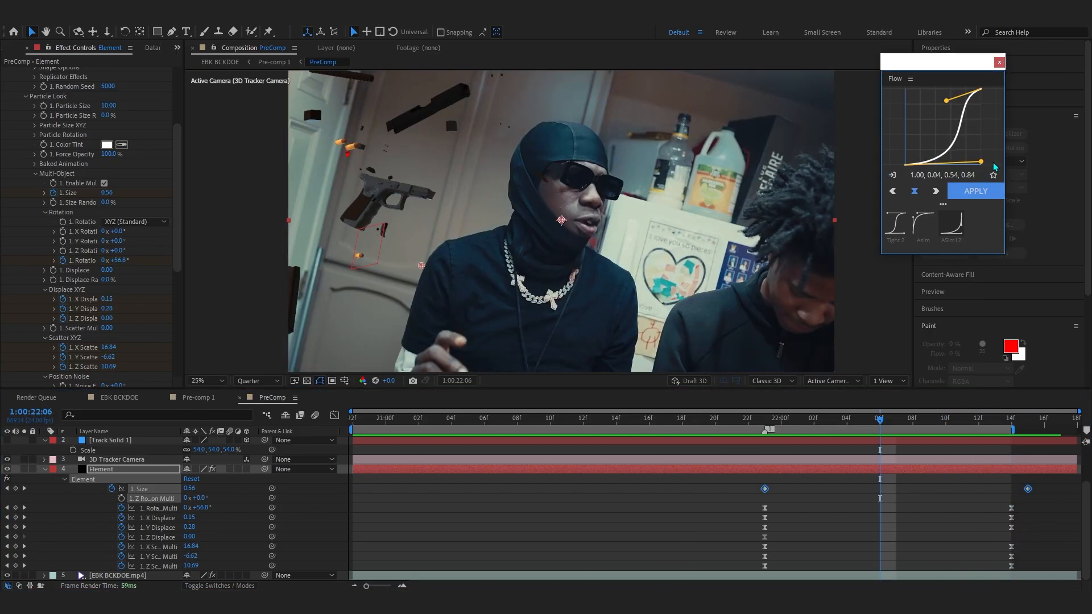
click(975, 191)
click(760, 426)
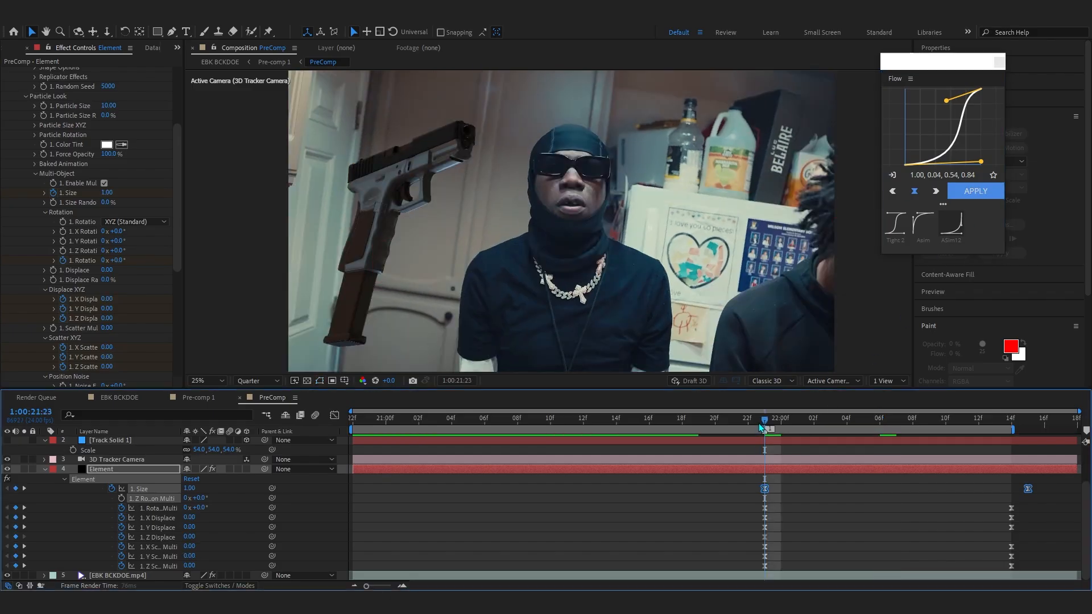
- Turn on motion blur for the Element layer and preview the gun animation around the break
key(space)
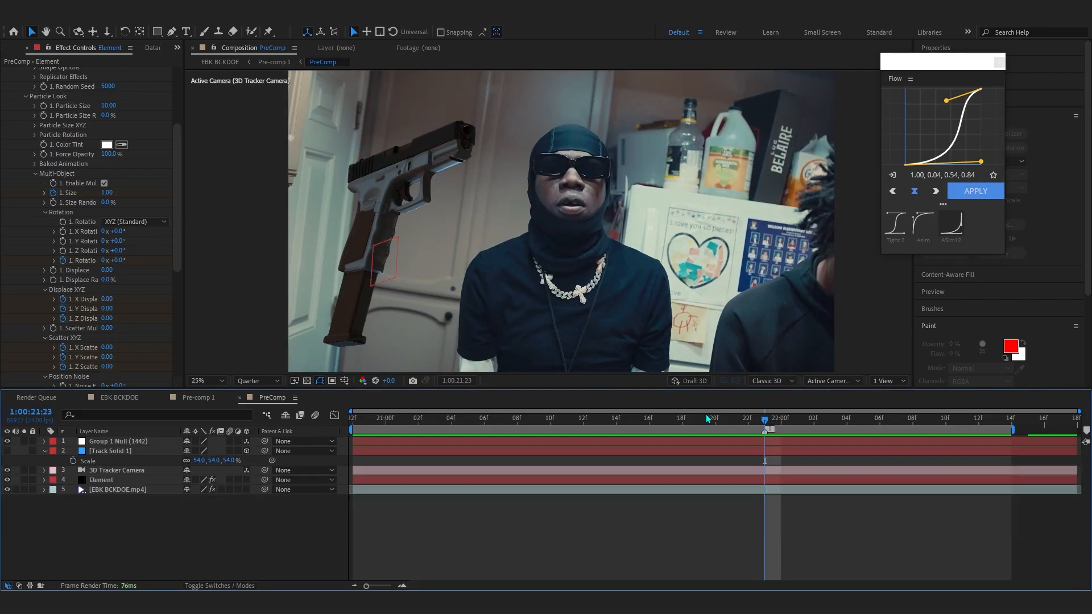
drag(740, 420, 942, 465)
click(95, 481)
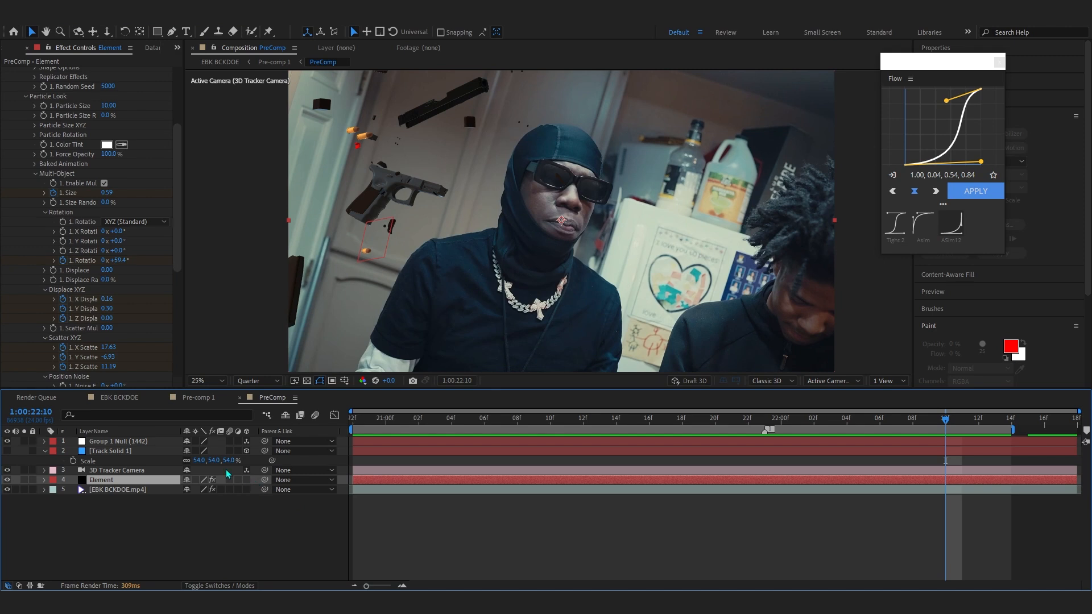
click(230, 481)
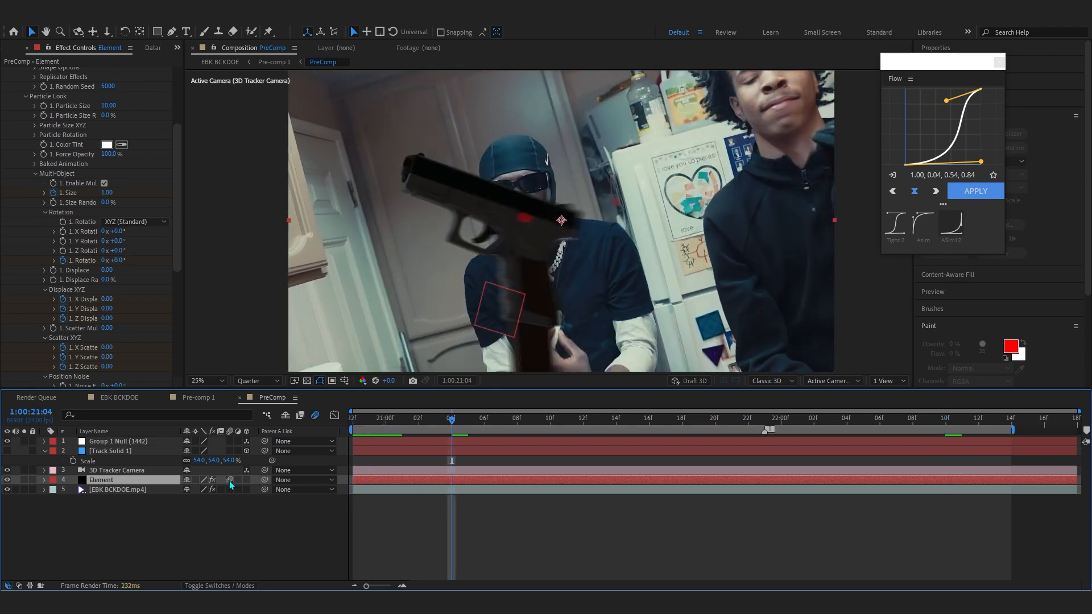
drag(487, 419, 762, 434)
key(space)
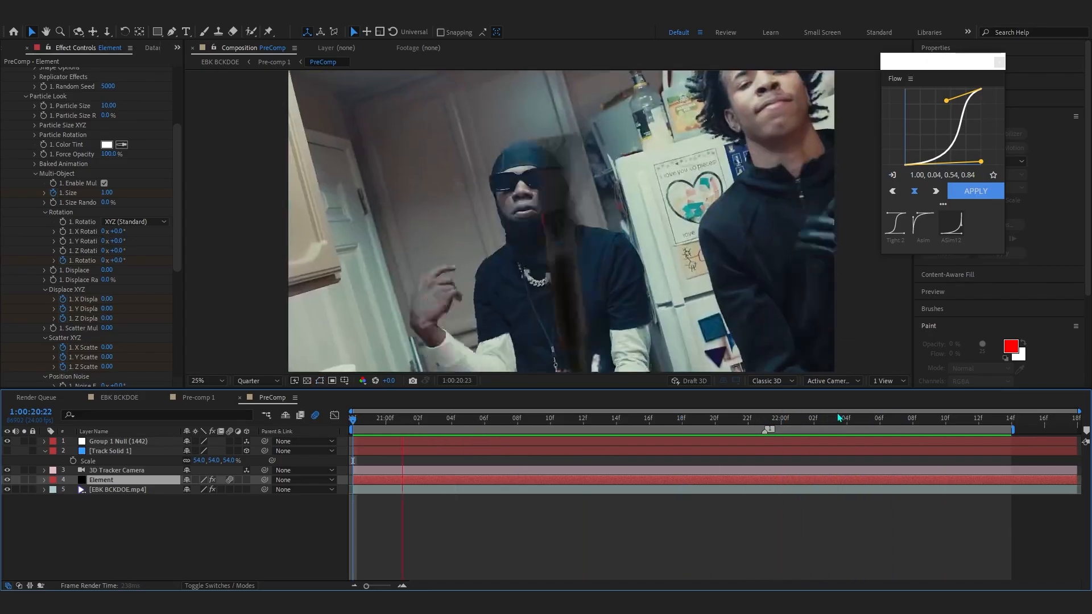
key(space)
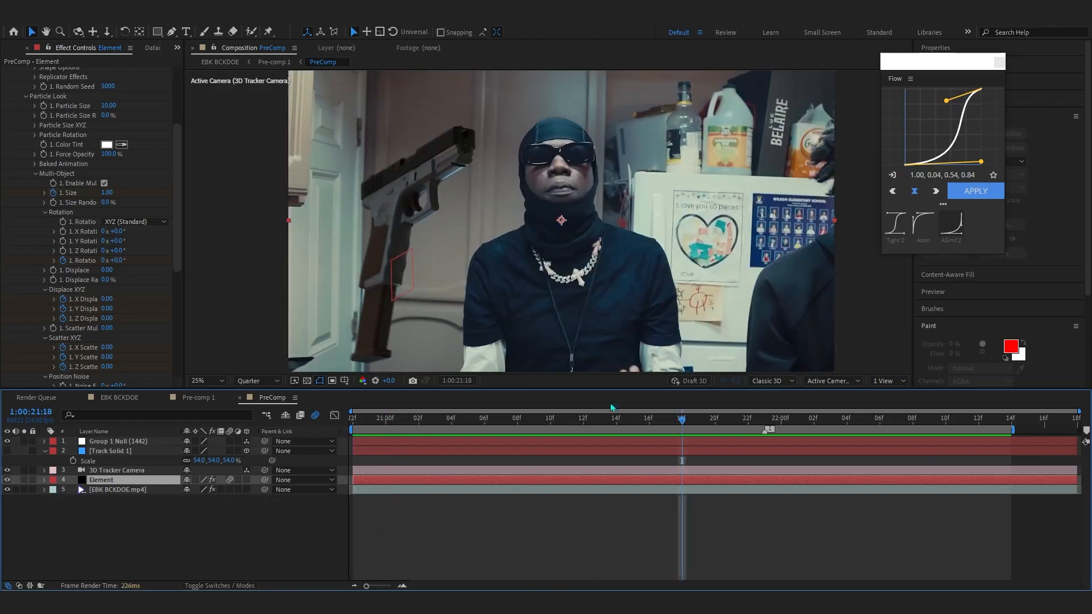
- Apply the Lumetri Color effect to the Element layer through the effect search
scroll(102, 167, up, 5)
click(6, 72)
key(ctrl+space)
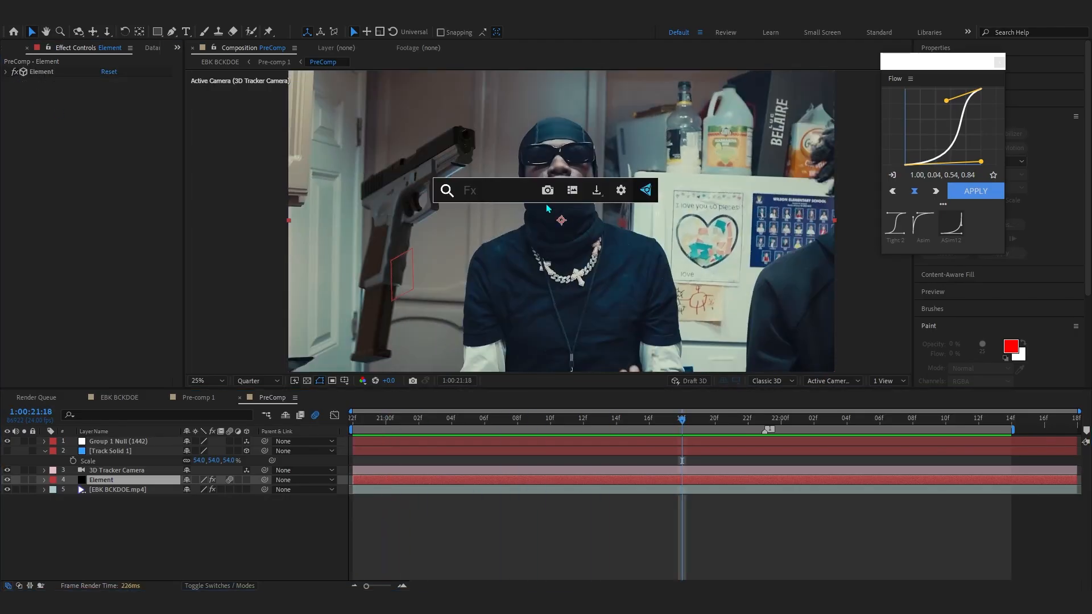
text(lume)
key(Return)
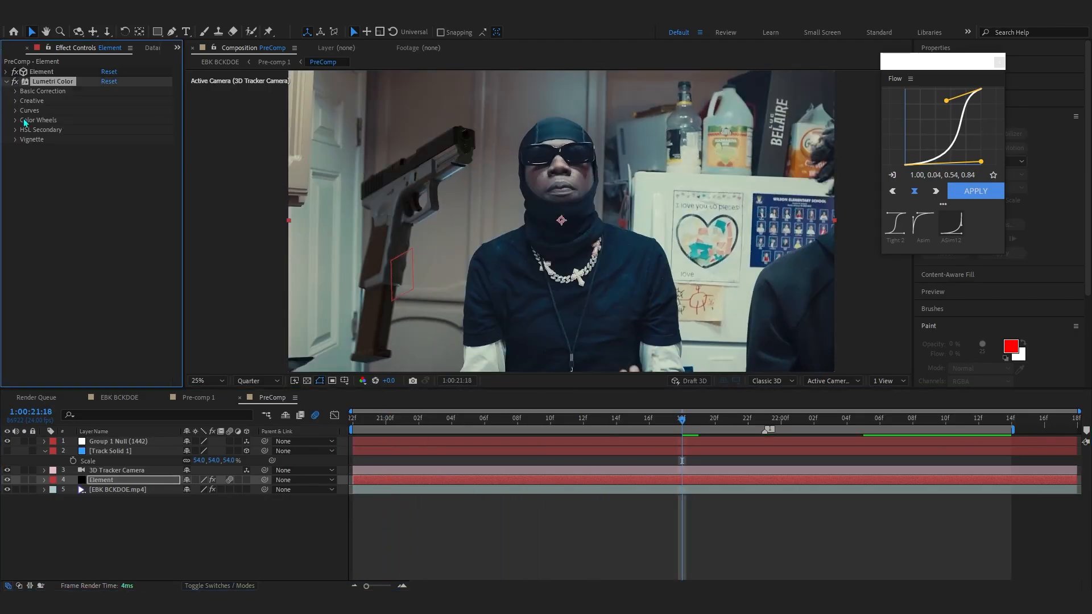
- Set Lumetri Basic Correction contrast to -13, highlights 113, shadows 14 and whites 13, then preview
click(18, 93)
drag(106, 189, 79, 187)
drag(159, 197, 172, 190)
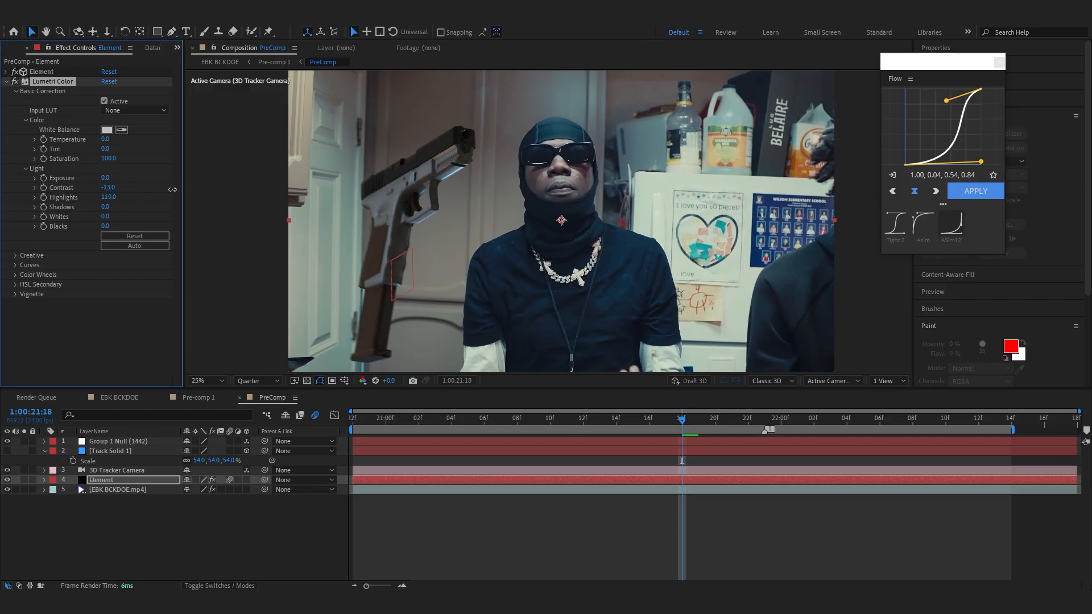
drag(105, 207, 114, 208)
key(space)
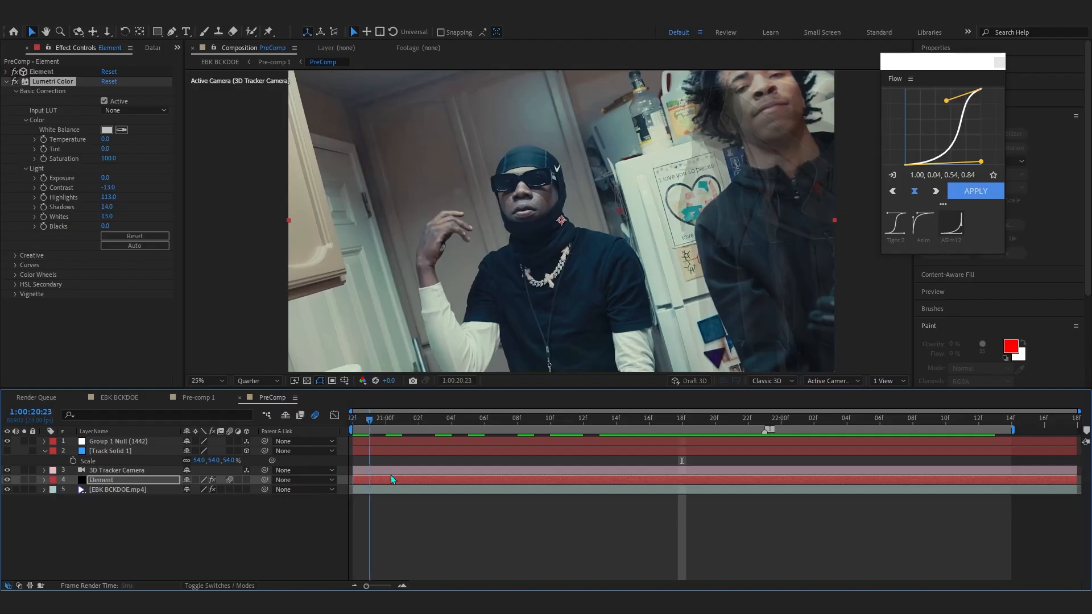
- Open Lumetri's Color Wheels, nudge the Shadows wheel slightly, and preview the result
click(18, 276)
scroll(35, 307, down, 4)
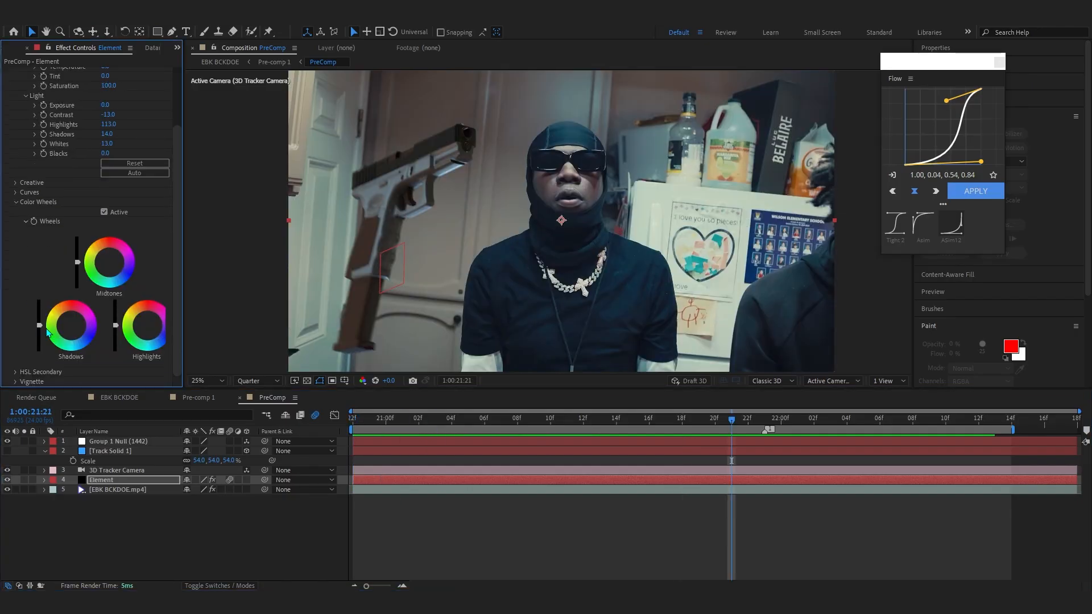
click(73, 333)
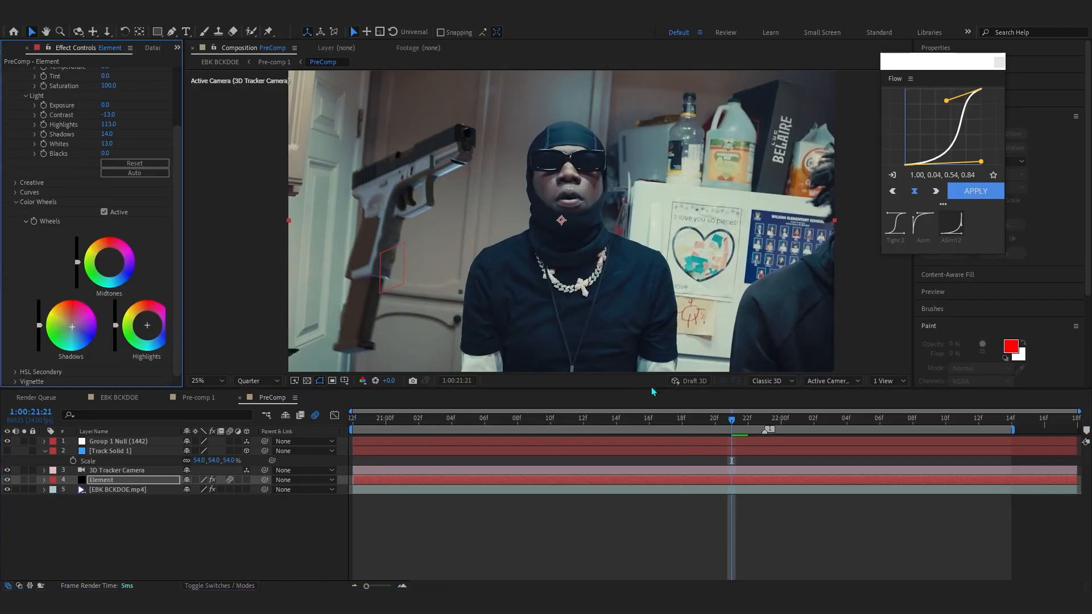
key(space)
click(776, 435)
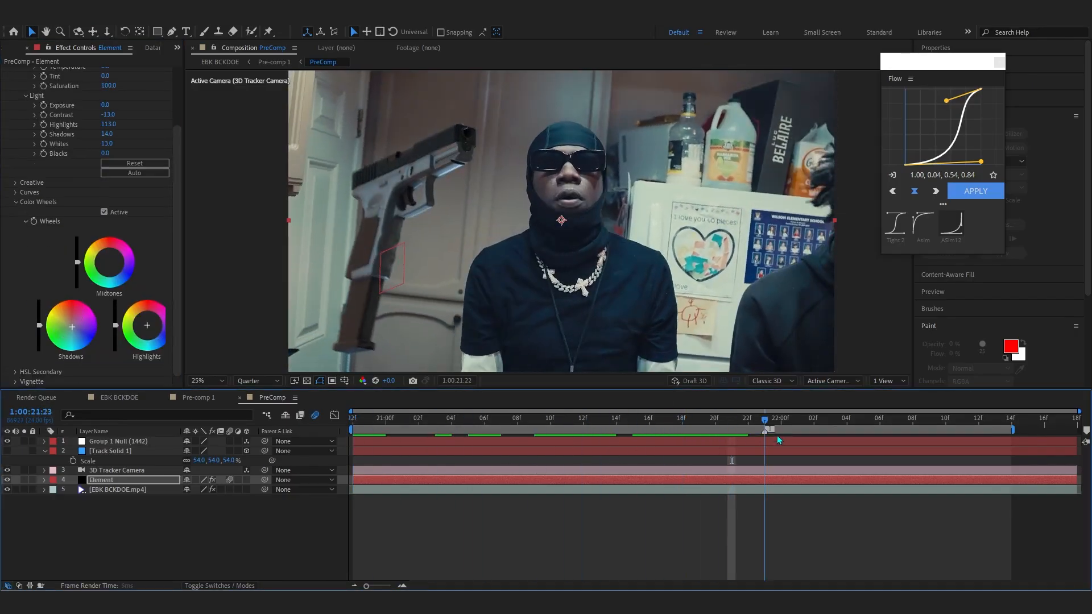
key(space)
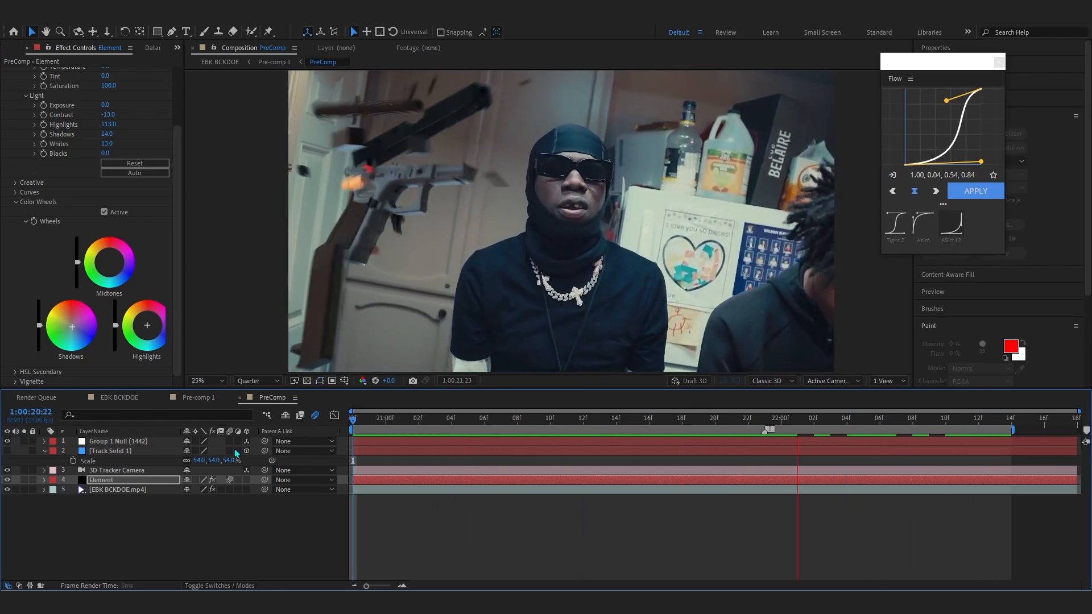
- Apply Optical Glow to the Element layer with size 392, Highlights Only about 40% and Extend (Unmult) alpha channel
key(ctrl+space)
text(op)
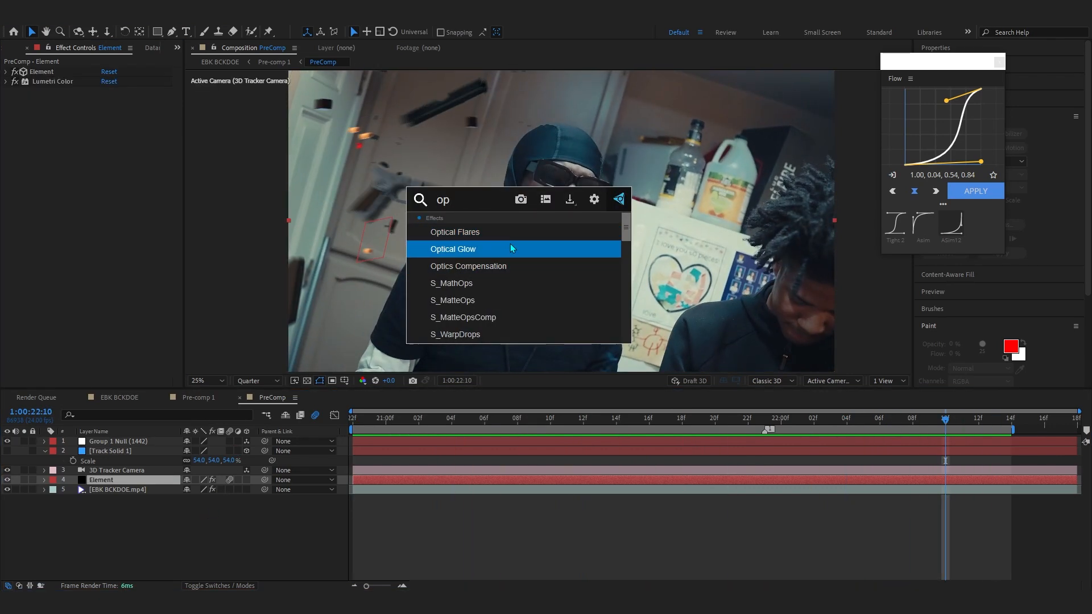
click(510, 248)
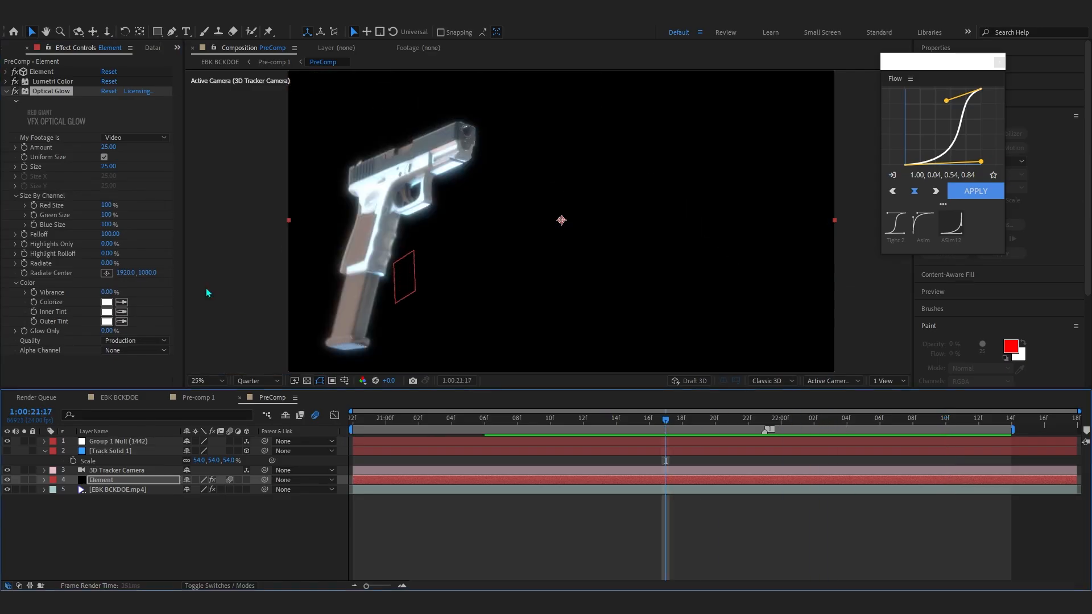
drag(109, 166, 207, 142)
drag(107, 243, 126, 166)
click(121, 351)
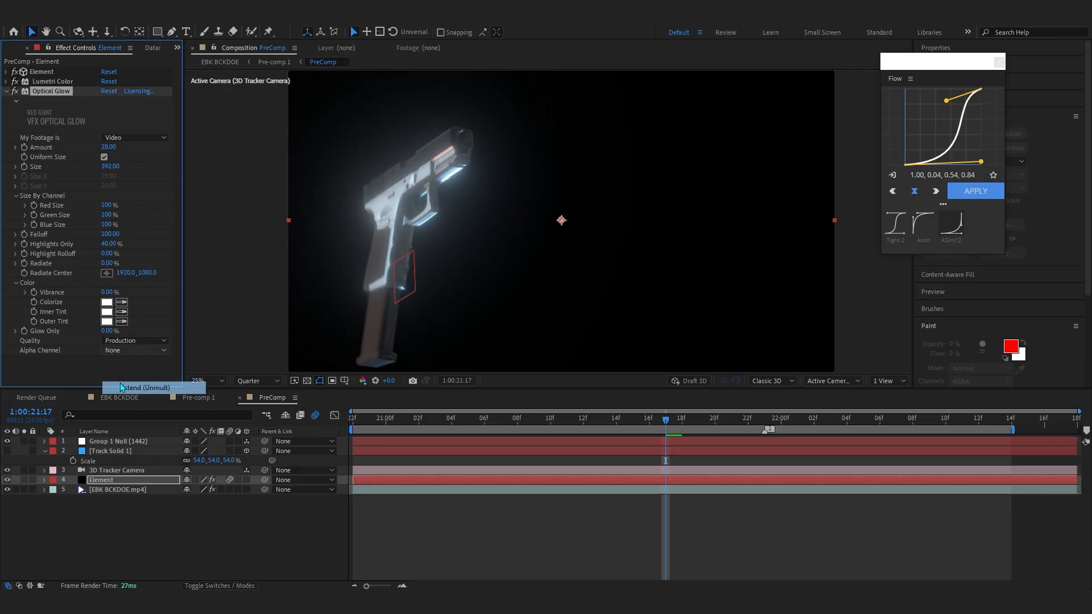
click(136, 386)
drag(633, 419, 377, 429)
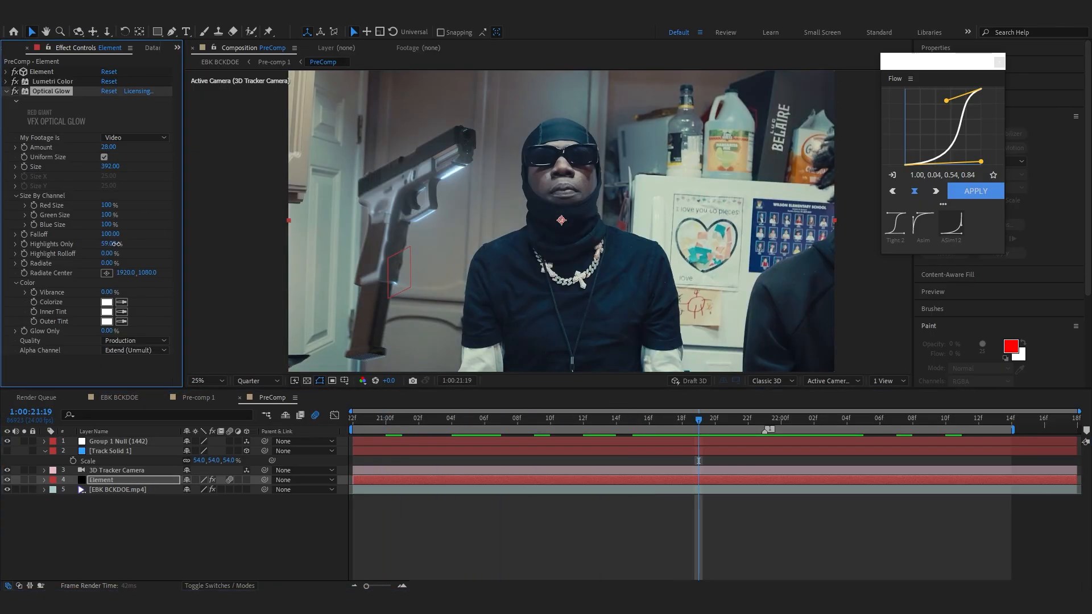
drag(105, 244, 108, 244)
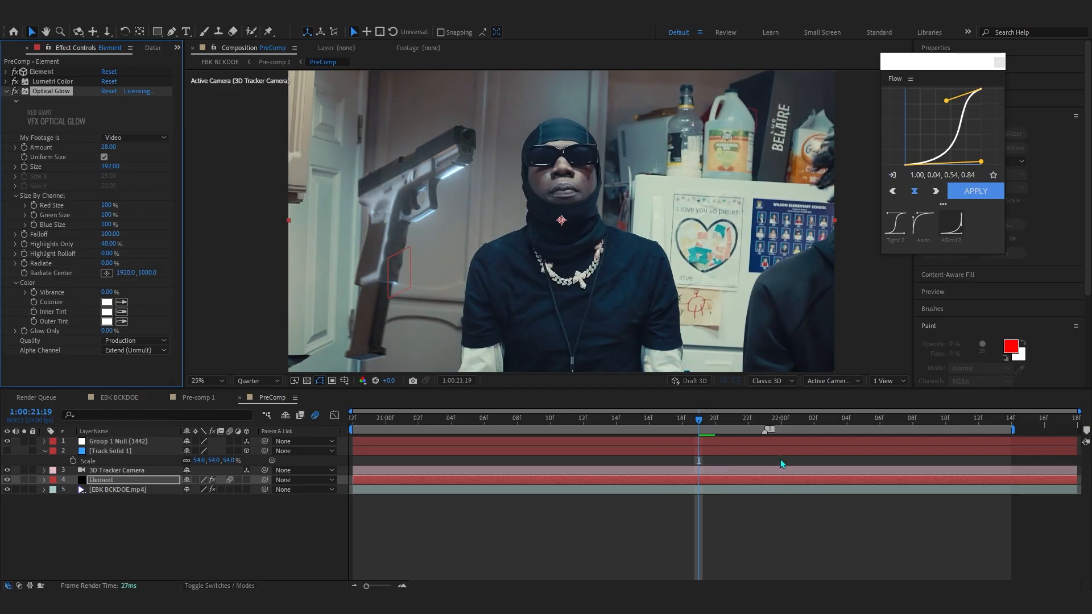
drag(730, 420, 750, 423)
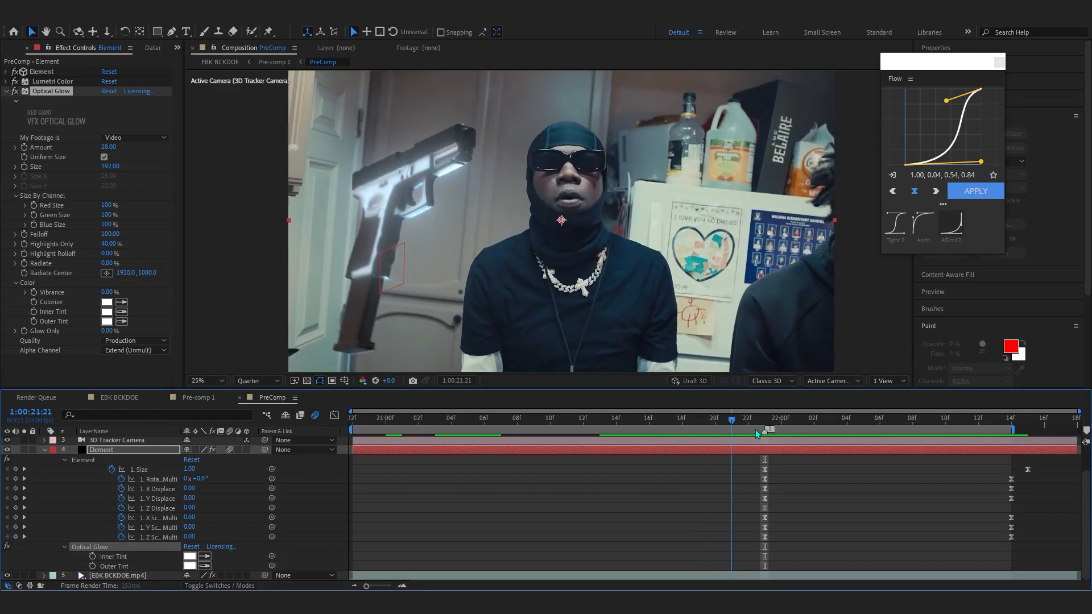
mouse_move(755, 429)
mouse_down()
mouse_move(744, 434)
mouse_move(764, 425)
mouse_up()
- Apply Tritone to the Element layer and set its Midtones color to red
key(ctrl+space)
text(tri)
key(Return)
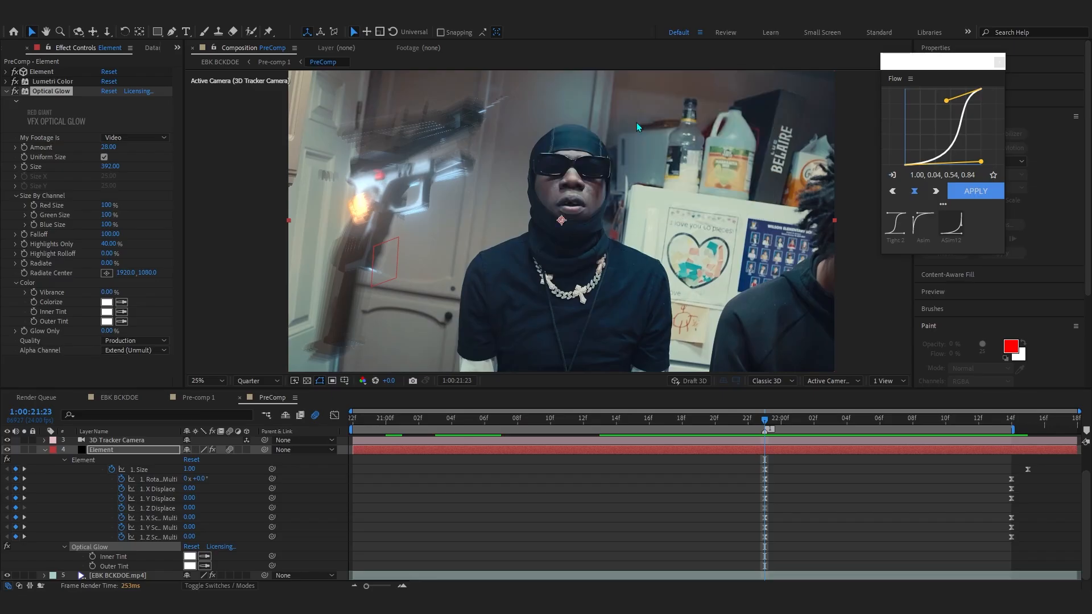
click(107, 362)
click(589, 360)
click(603, 361)
click(561, 373)
mouse_move(561, 373)
mouse_down()
mouse_move(574, 356)
mouse_move(557, 355)
mouse_up()
key(Return)
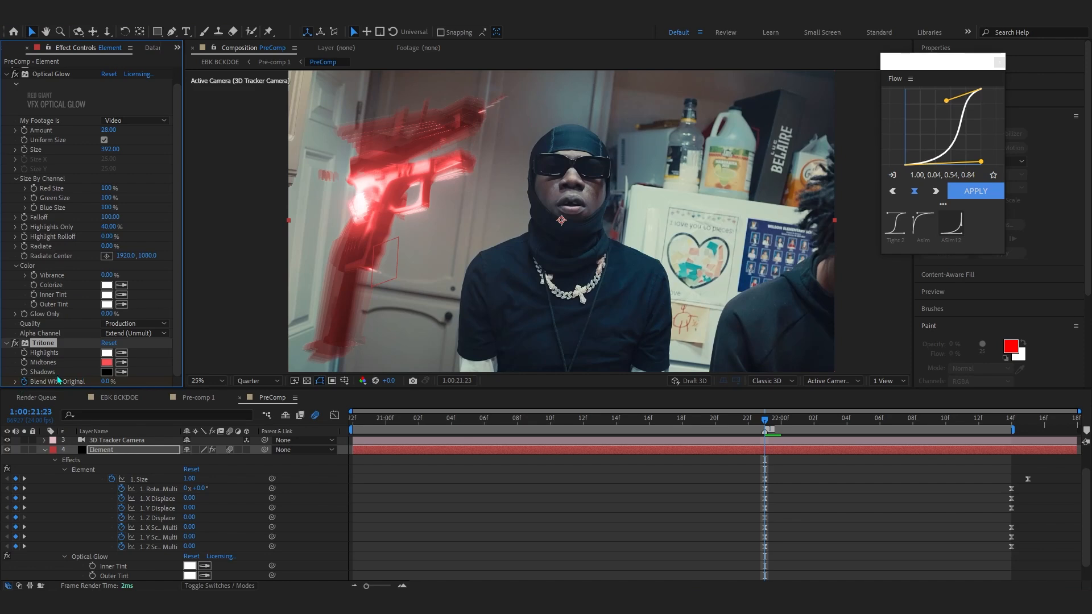
- Keyframe Tritone's Blend With Original at 0% on 1:00:21:23 and 100% on either side for a red flash at the break
key(i)
key(u)
key(u)
drag(814, 427, 840, 427)
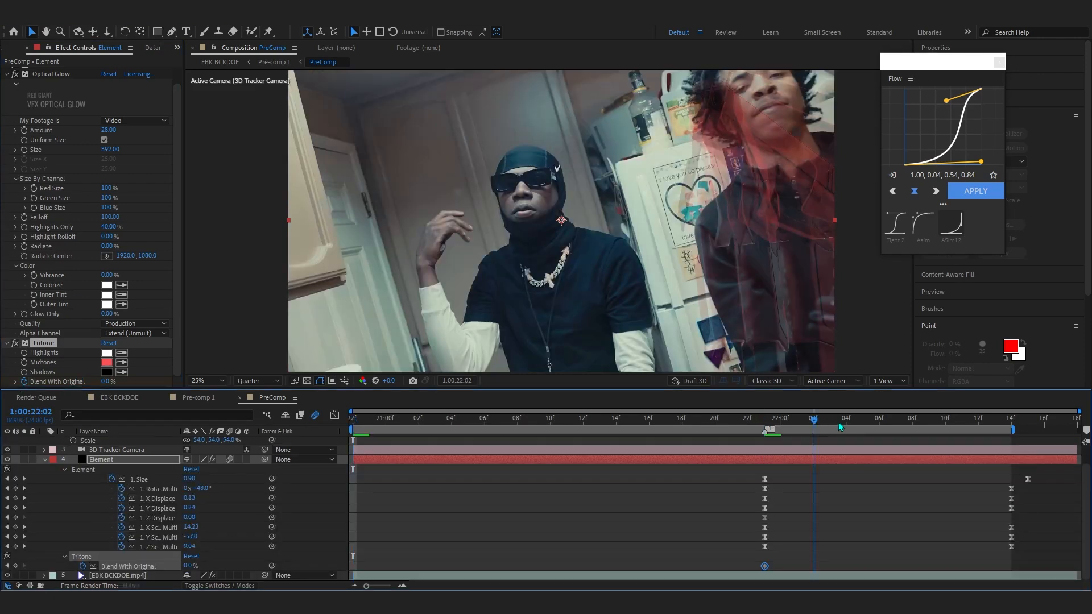
key(space)
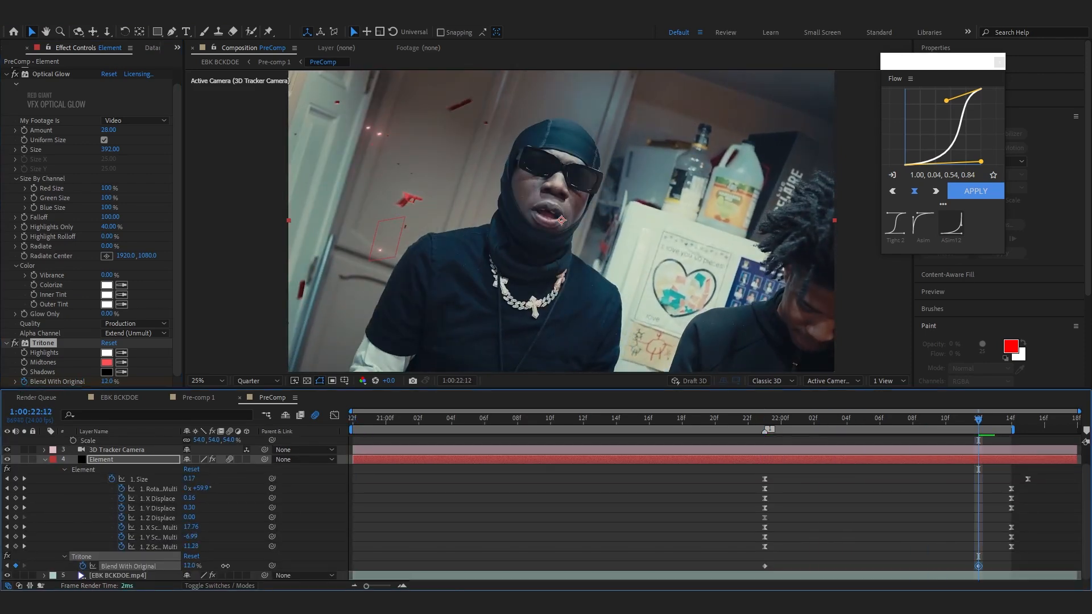
drag(763, 426, 750, 469)
drag(189, 566, 864, 535)
key(space)
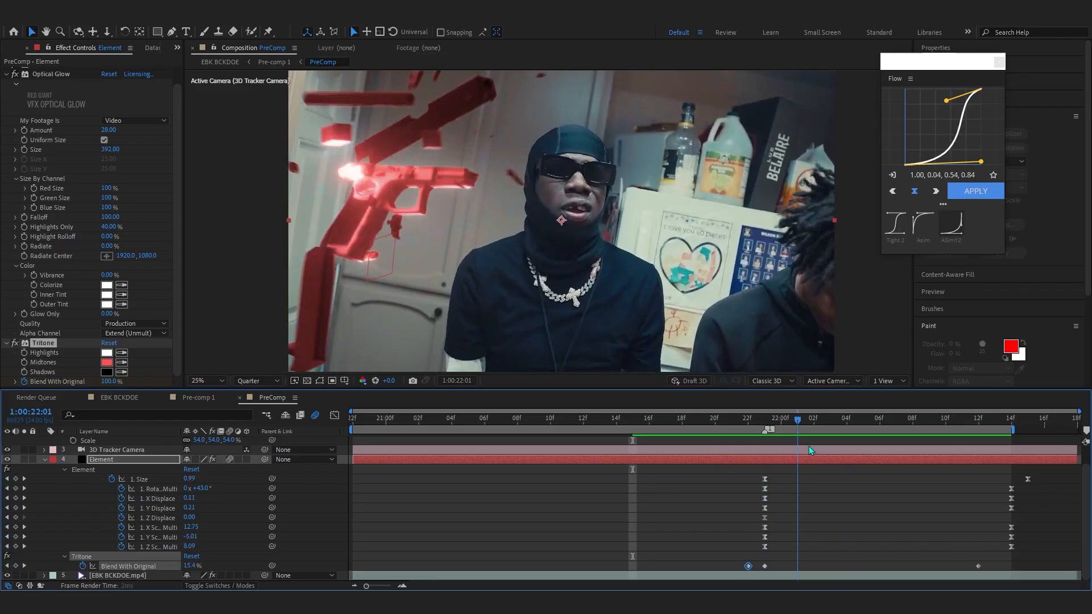
- Apply Curves to the Element layer and bend the RGB curve into a gentle S shape
key(ctrl+space)
text(cur)
key(Return)
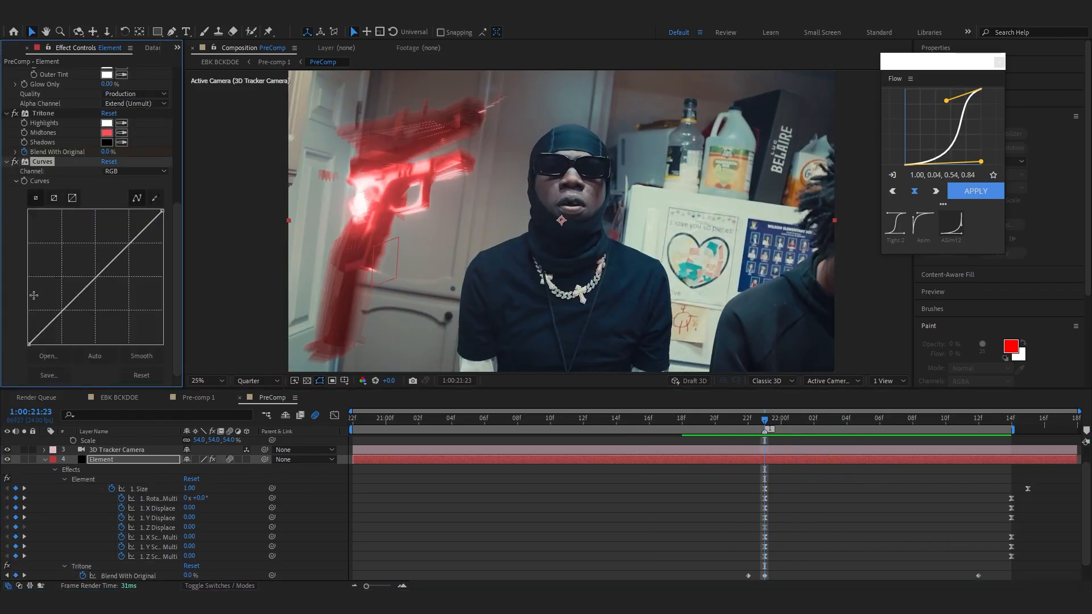
drag(64, 313, 70, 313)
drag(118, 255, 120, 252)
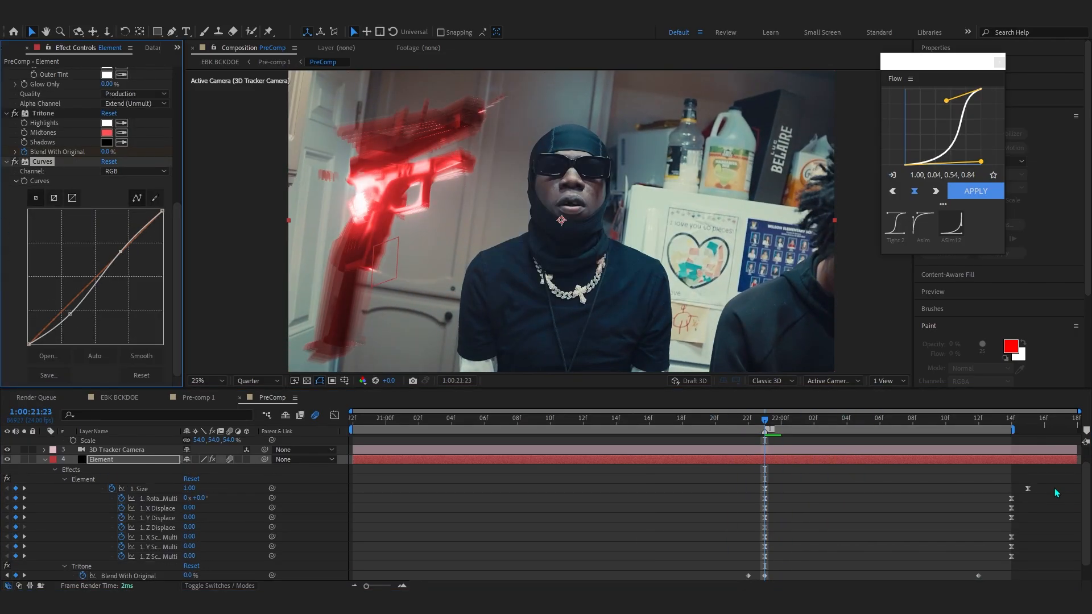
click(385, 418)
key(space)
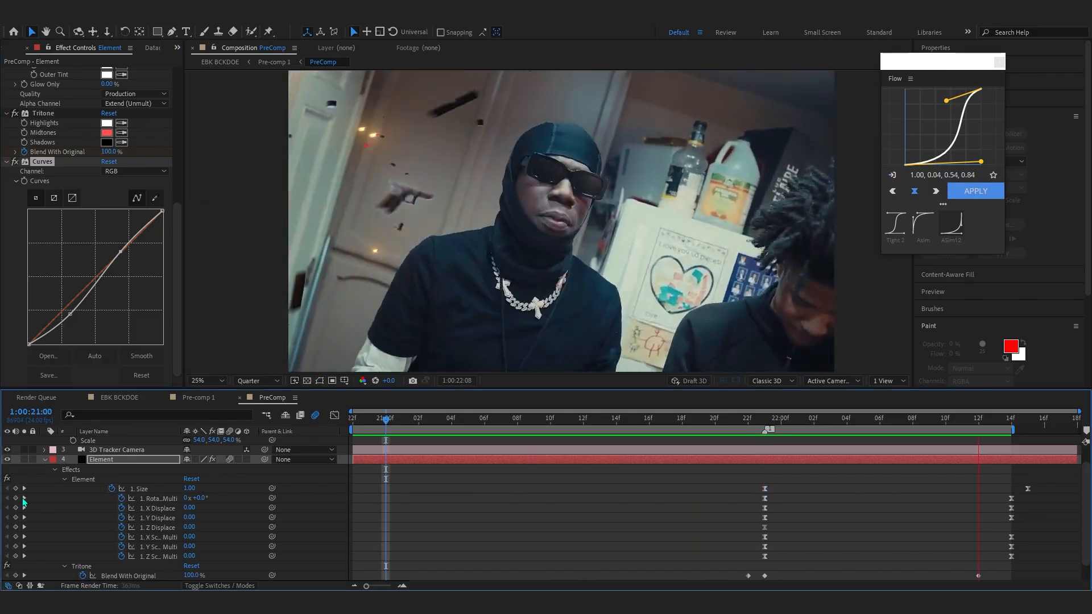
- Apply Camera Lens Blur to the EBK BCKDOE.mp4 footage layer
click(45, 460)
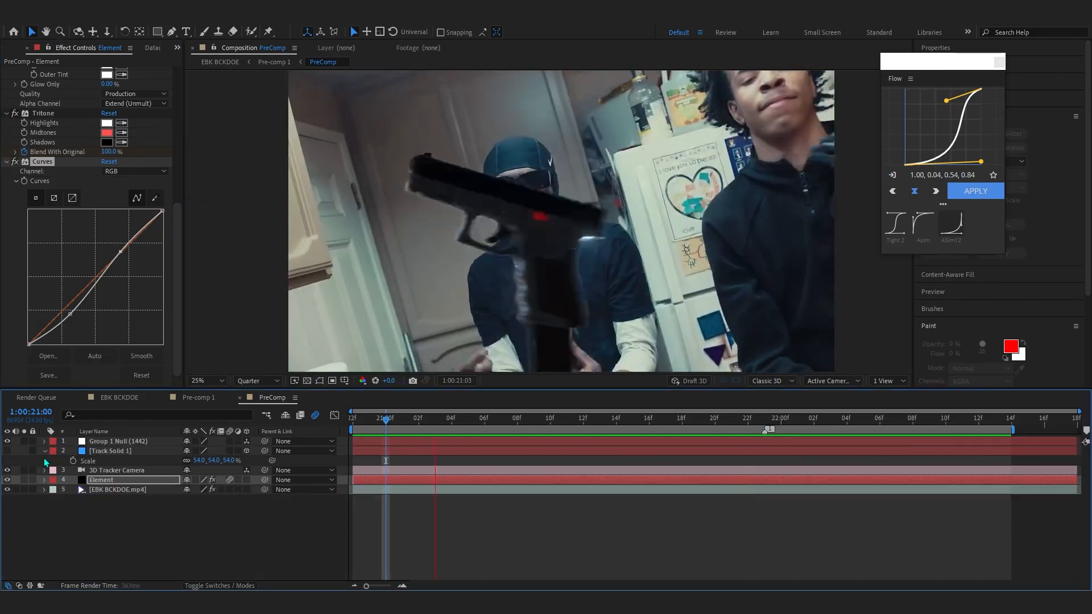
click(114, 490)
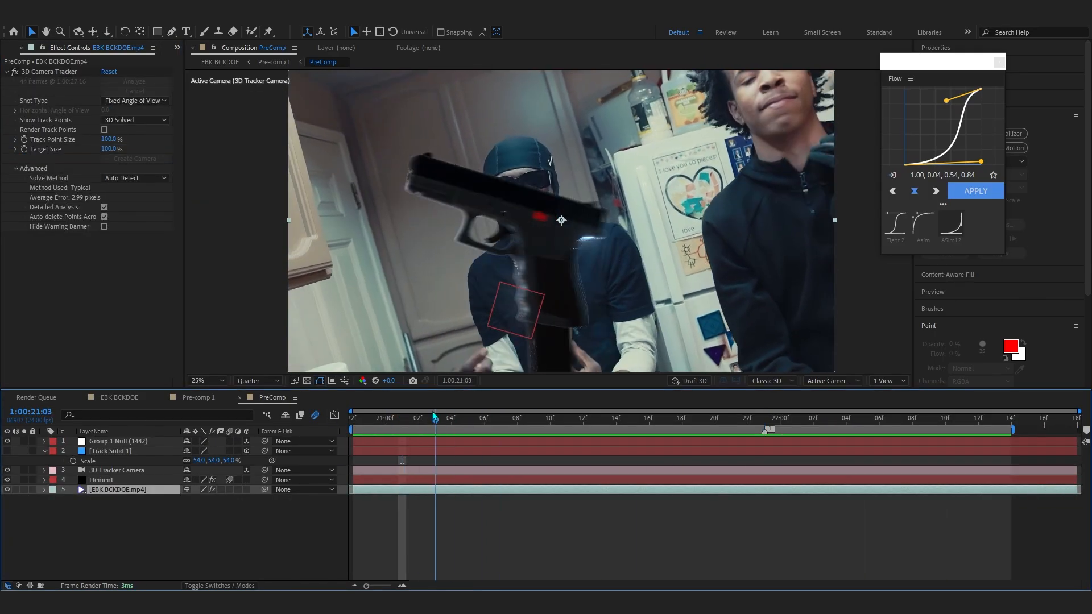
key(ctrl+space)
key(Down)
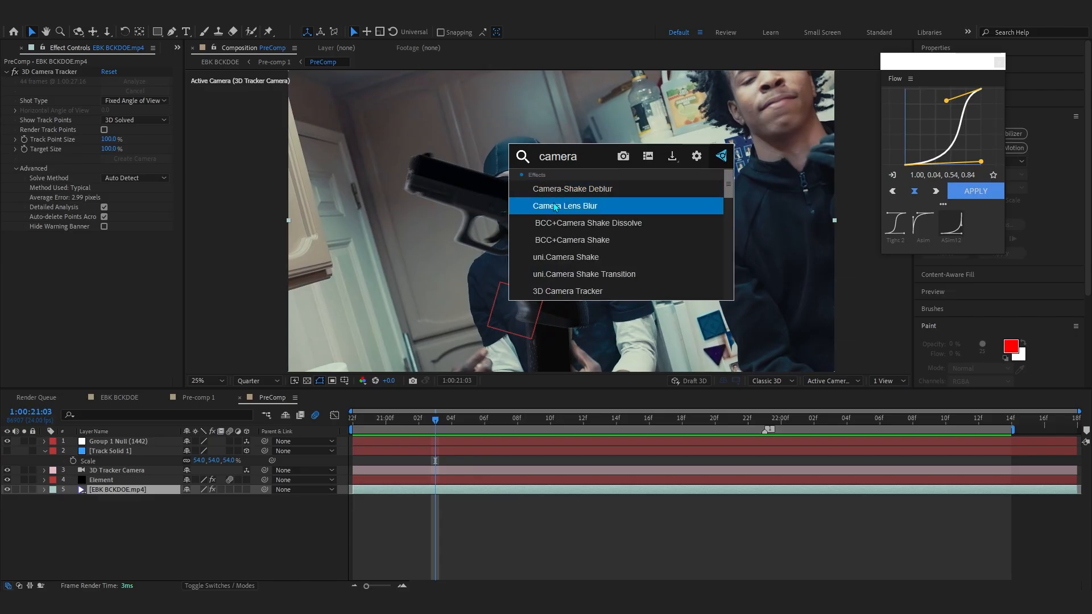
key(Return)
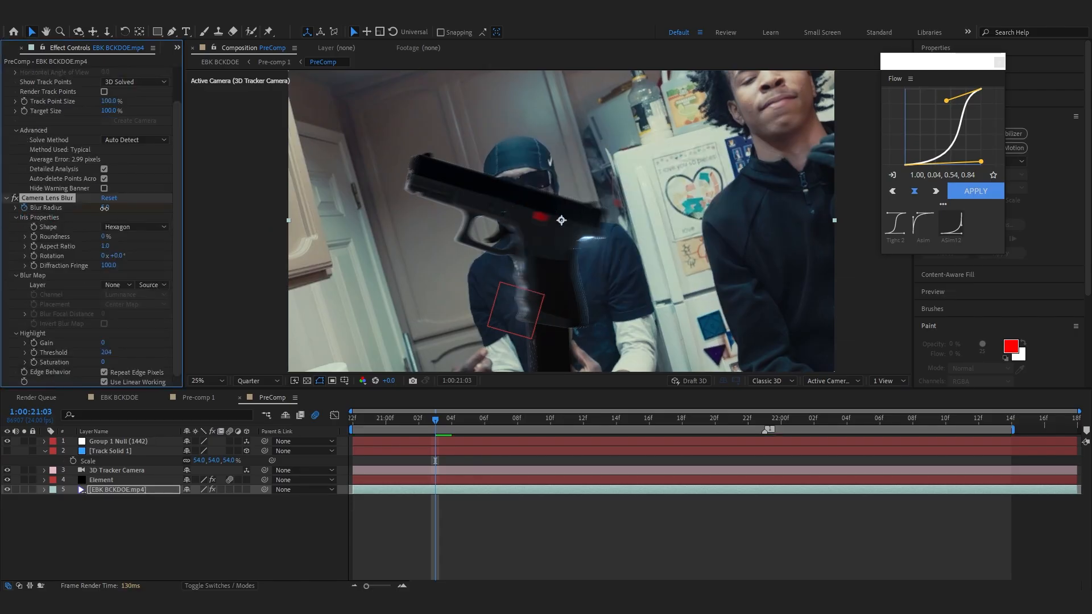
key(space)
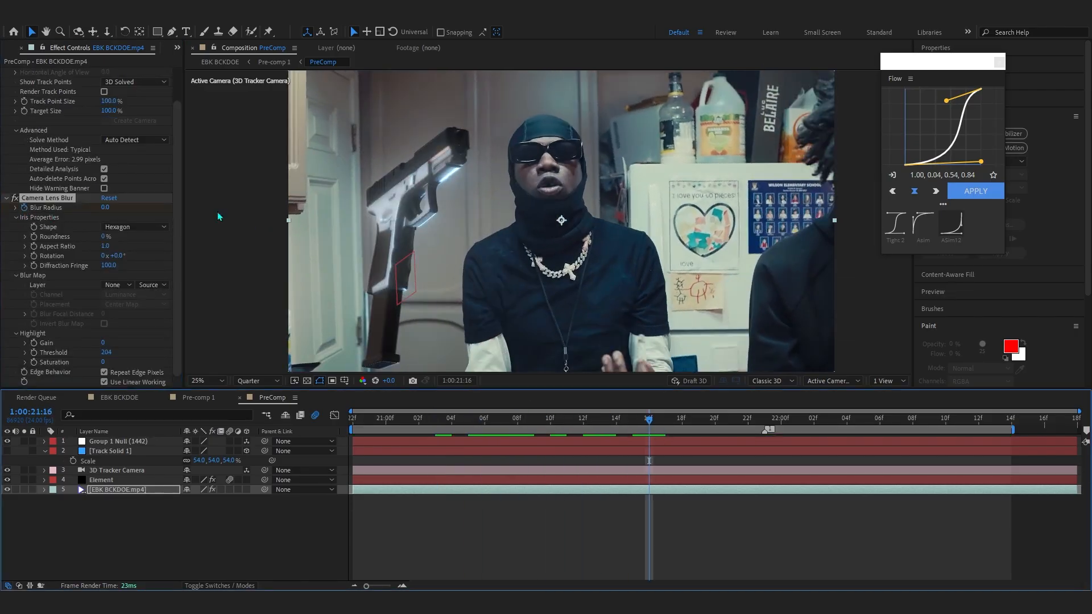
- Try a Blur Radius on the footage's Camera Lens Blur and set it back to 0
drag(106, 207, 110, 209)
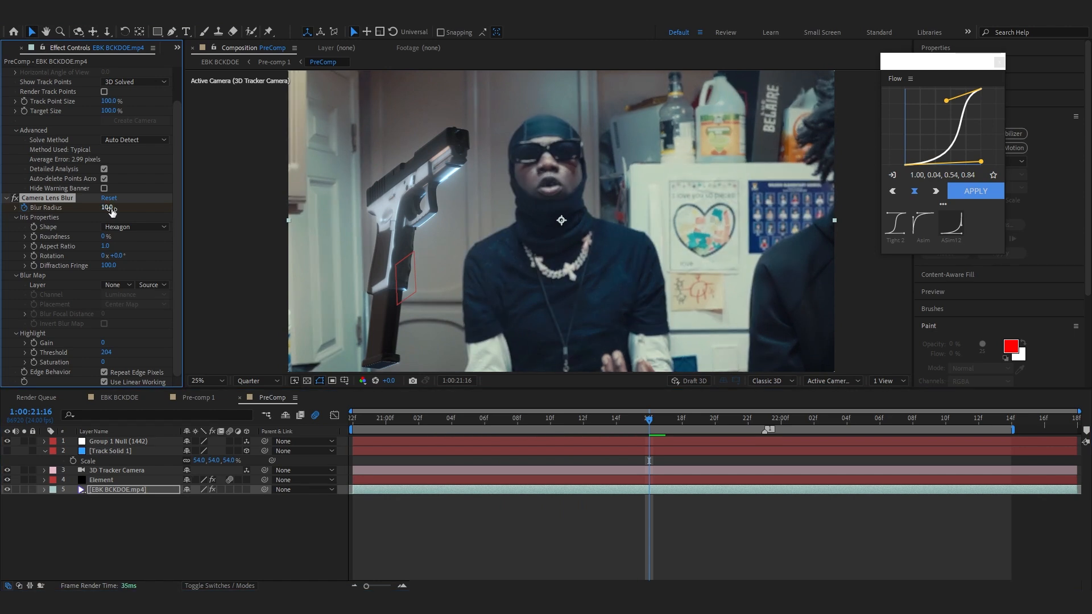
drag(689, 436, 763, 435)
drag(106, 208, 43, 242)
drag(402, 422, 797, 455)
key(space)
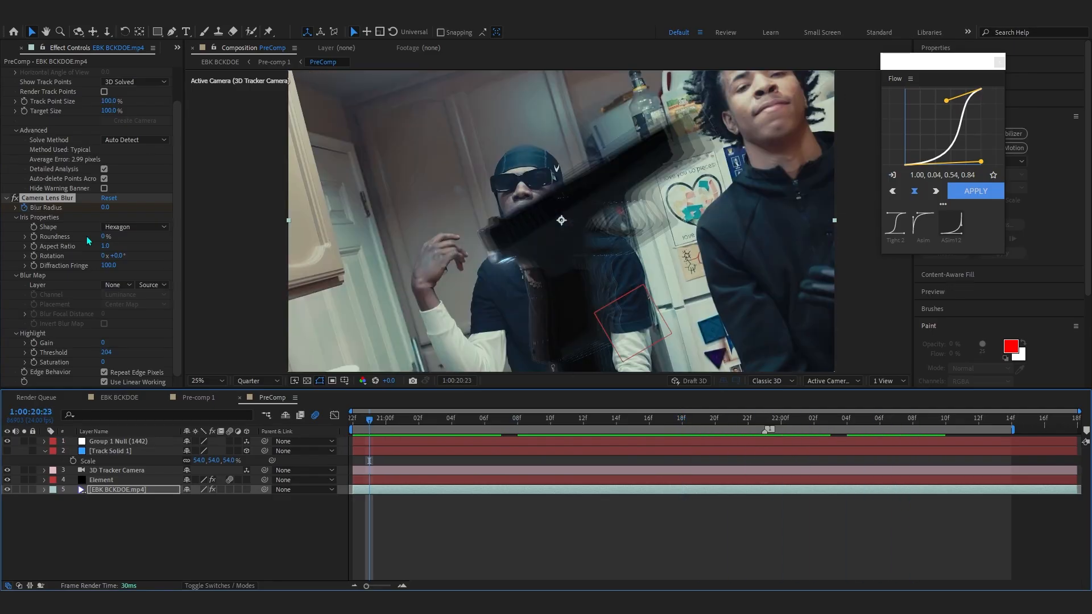
- Apply Camera Lens Blur to the Element layer
click(376, 483)
key(ctrl+space)
text(camer)
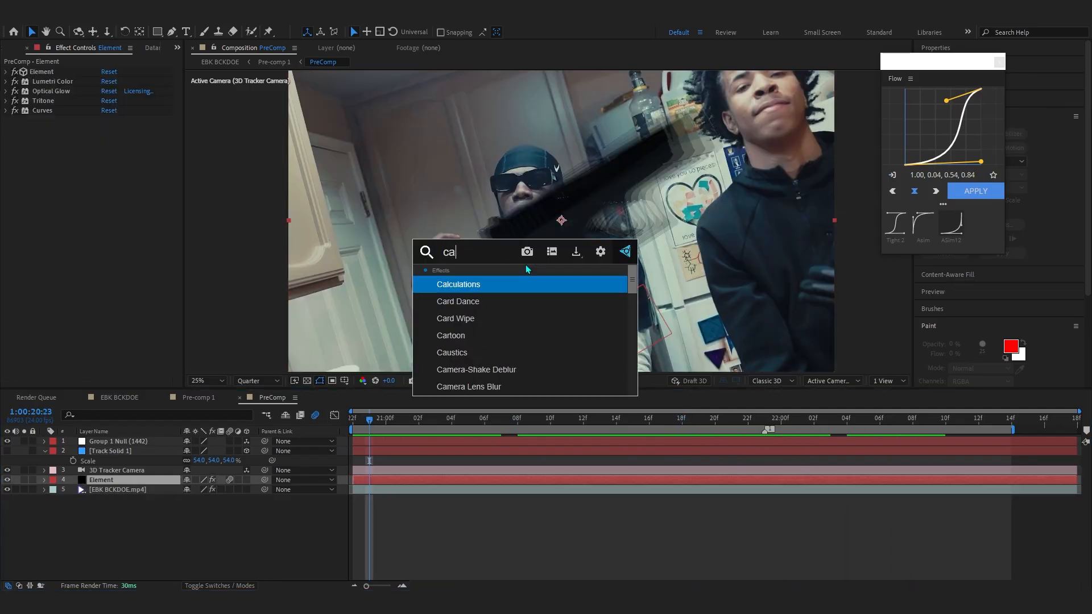
click(468, 301)
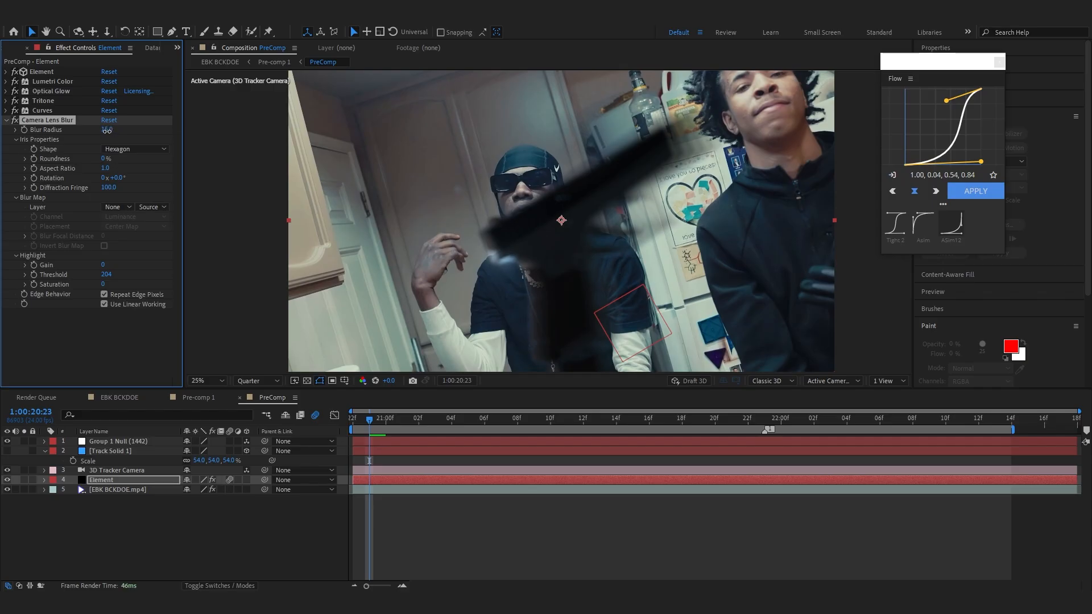
- Scrub and play through the timeline to review the Camera Lens Blur keyframes on the Element layer
drag(371, 429, 351, 420)
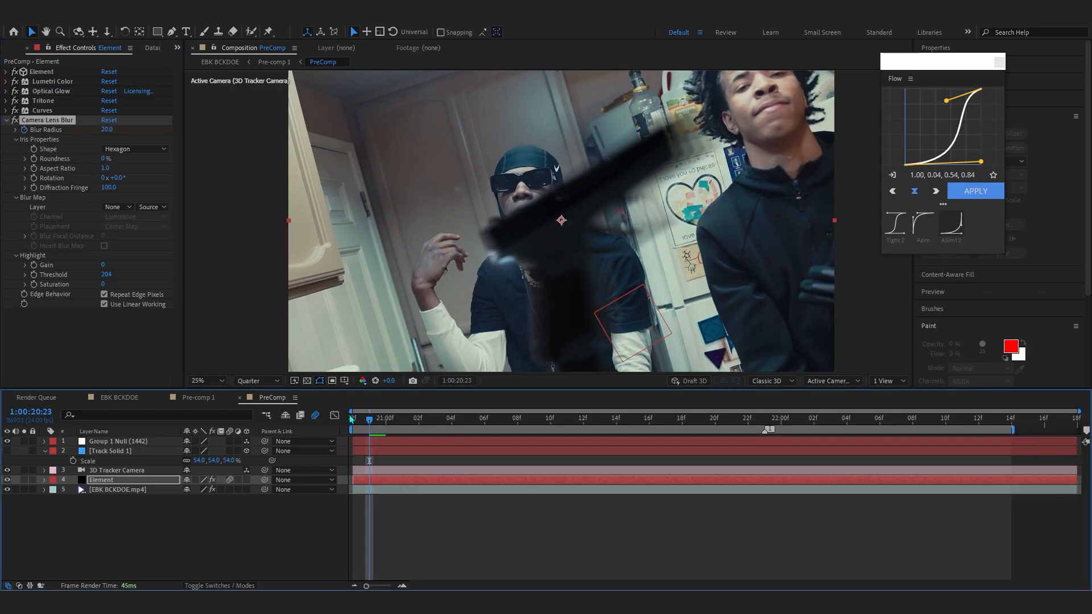
key(shift+Page_Down)
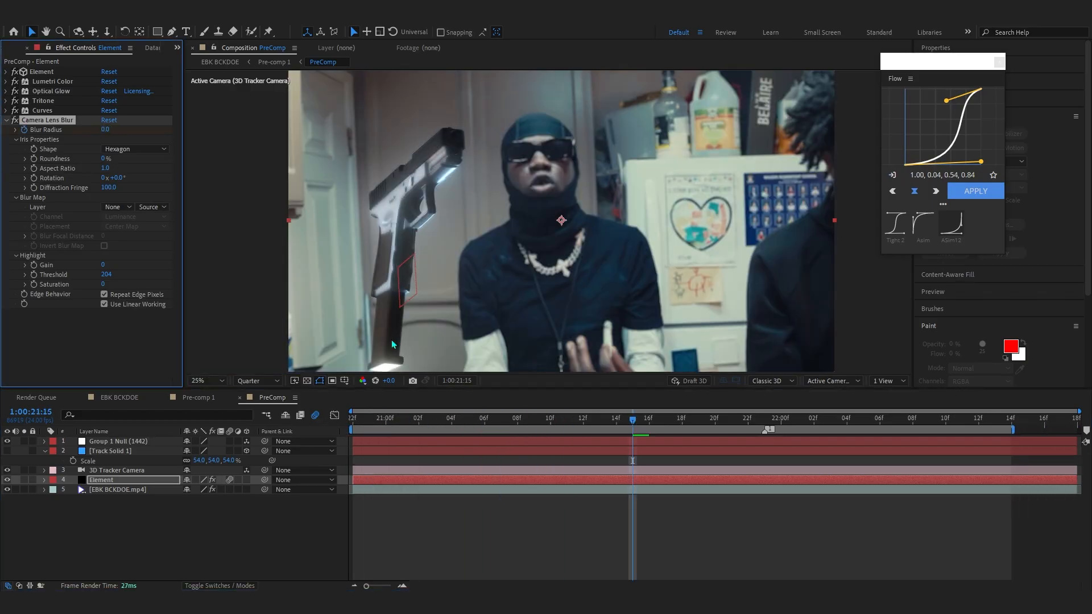
key(u)
key(space)
scroll(989, 441, down, 3)
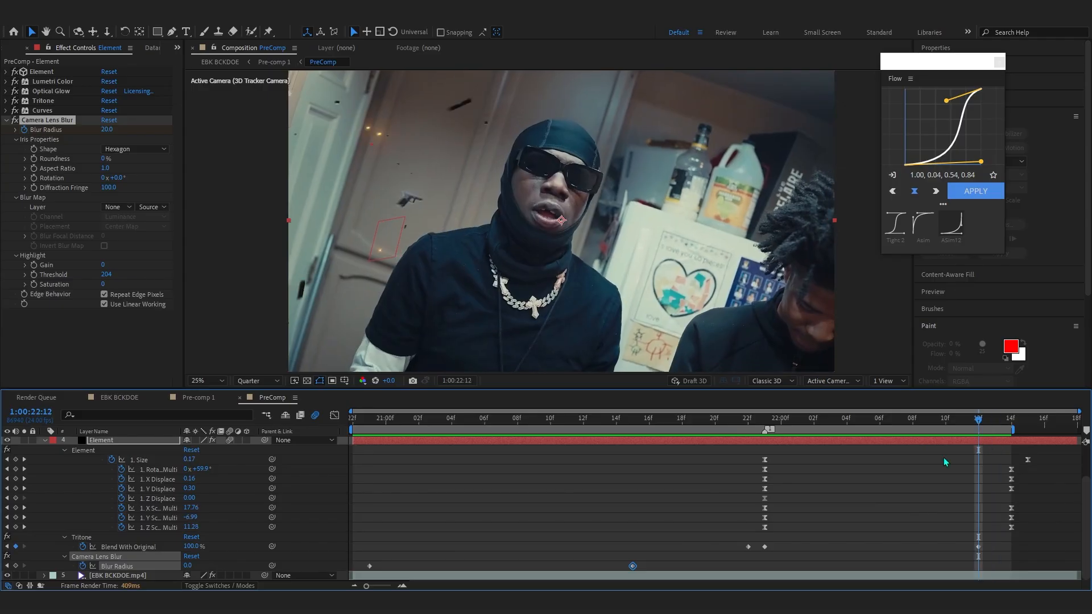
drag(201, 567, 197, 567)
drag(684, 419, 989, 409)
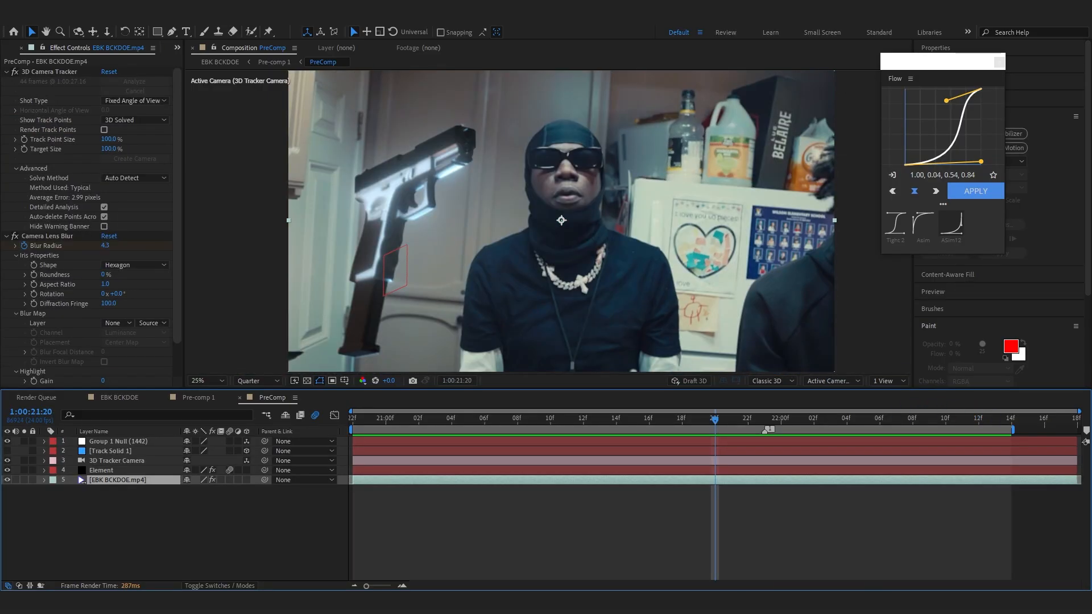
- Add a new adjustment layer with CC Vignette and move the vignette center onto the gun
key(ctrl+alt+y)
key(ctrl+space)
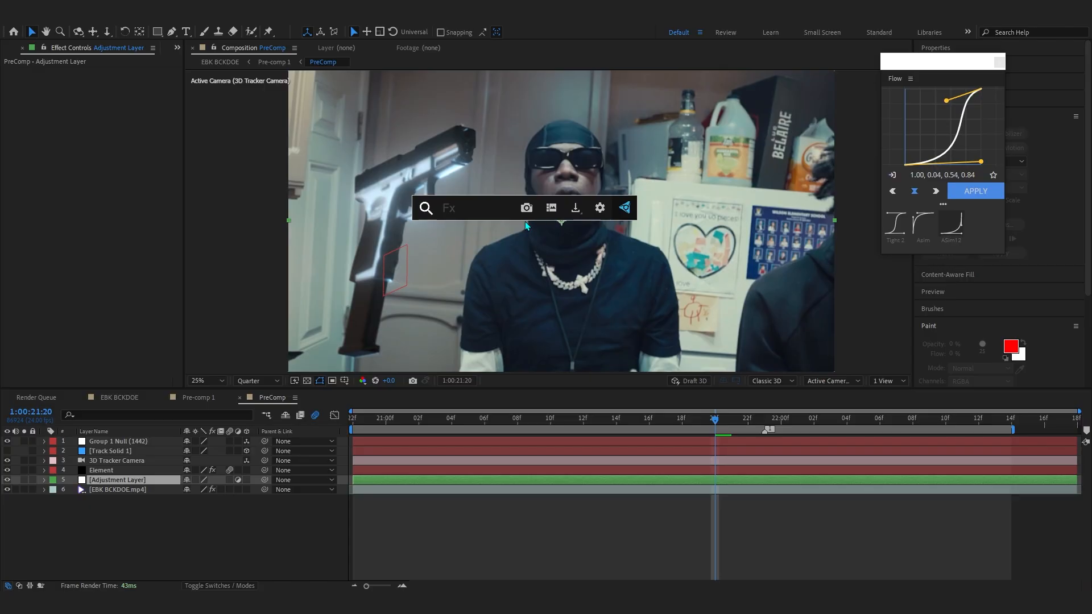
text(CC V)
click(433, 257)
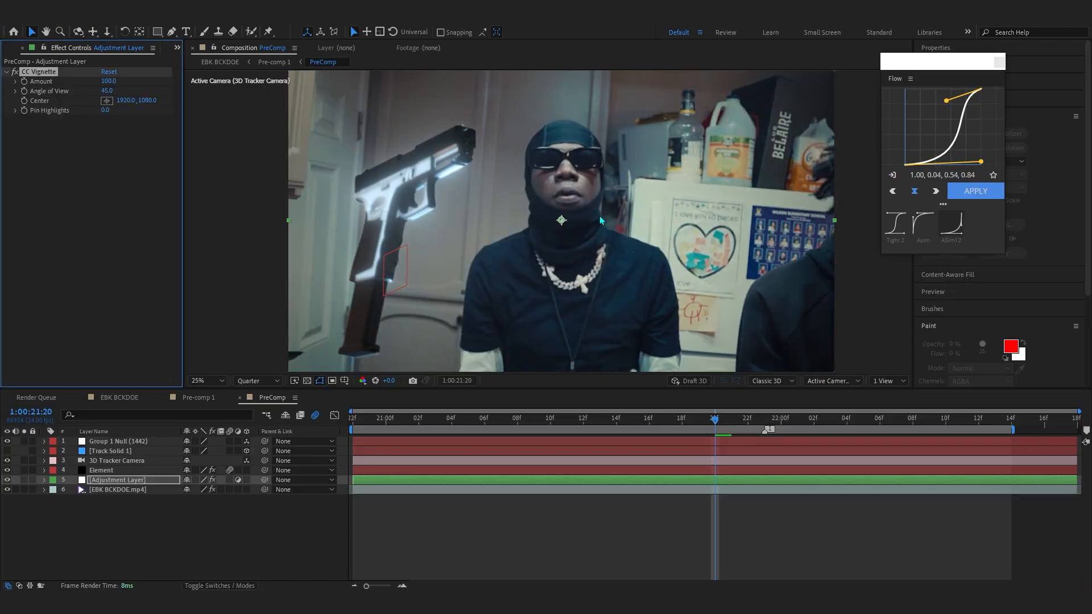
drag(570, 221, 425, 199)
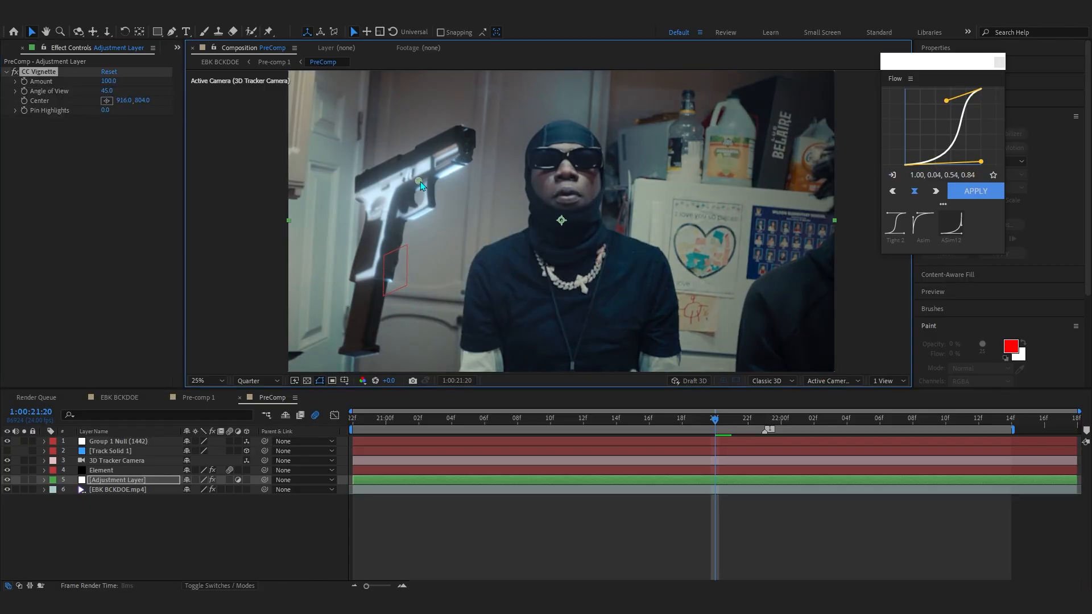
- Keyframe the vignette Amount to 0 at the start and 0 again at 1:00:22:13, pasting a keyframe in between
click(24, 81)
key(u)
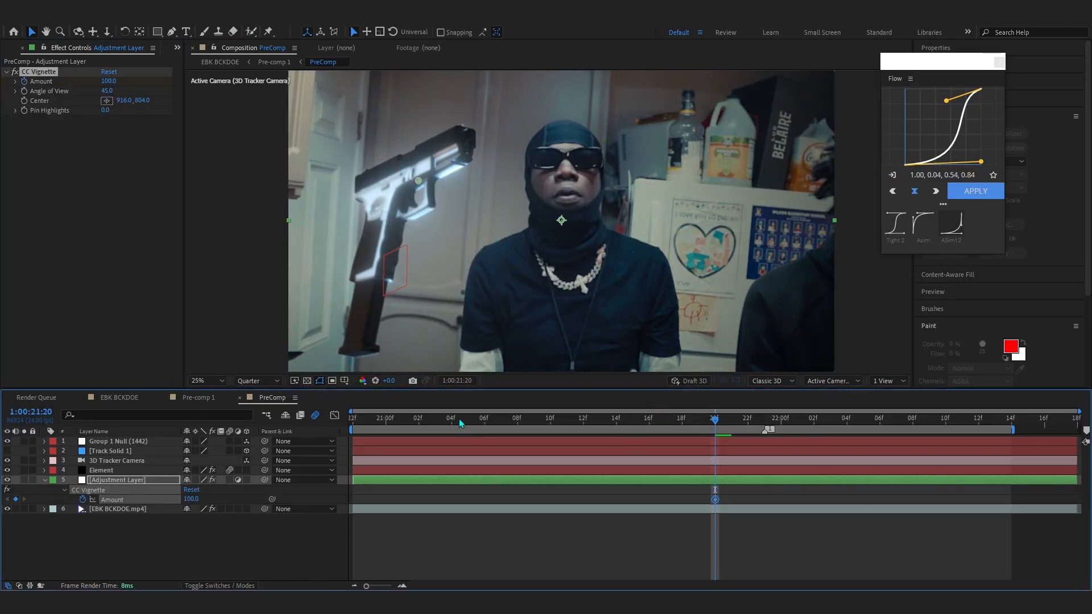
key(Home)
text(0)
key(Return)
drag(387, 427, 984, 434)
key(ctrl+v)
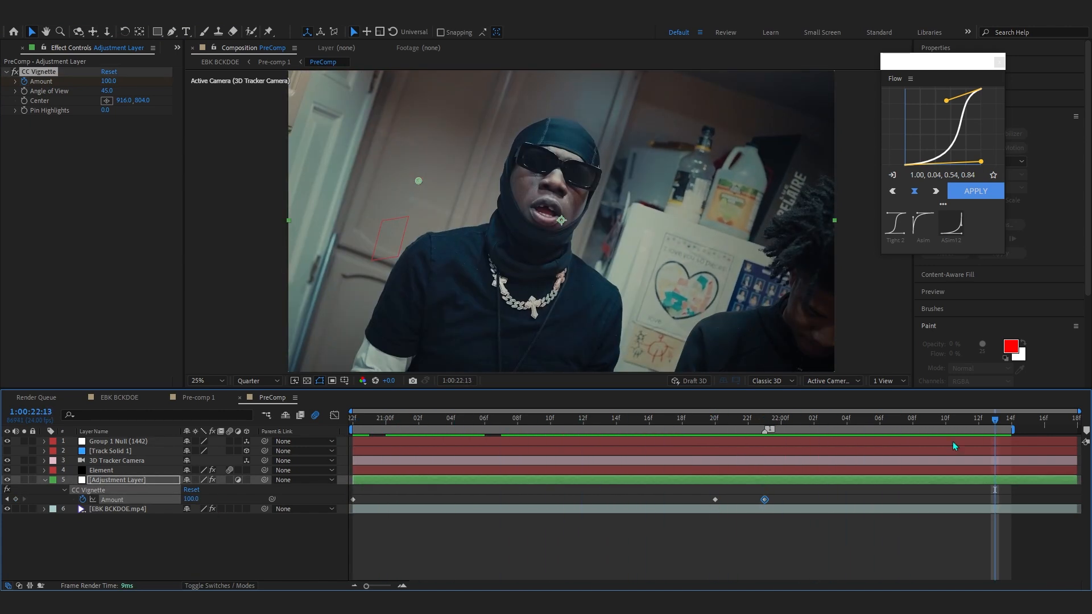
text(0)
key(Return)
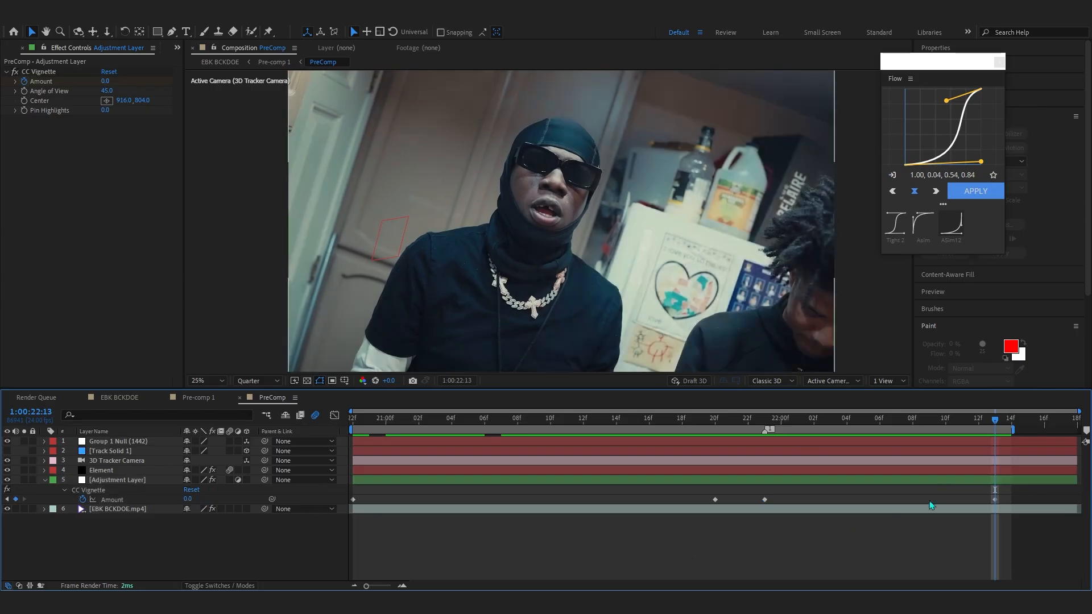
- Select the gun's Element layer and set its RSMB Use GPU option to ON
drag(776, 423, 799, 428)
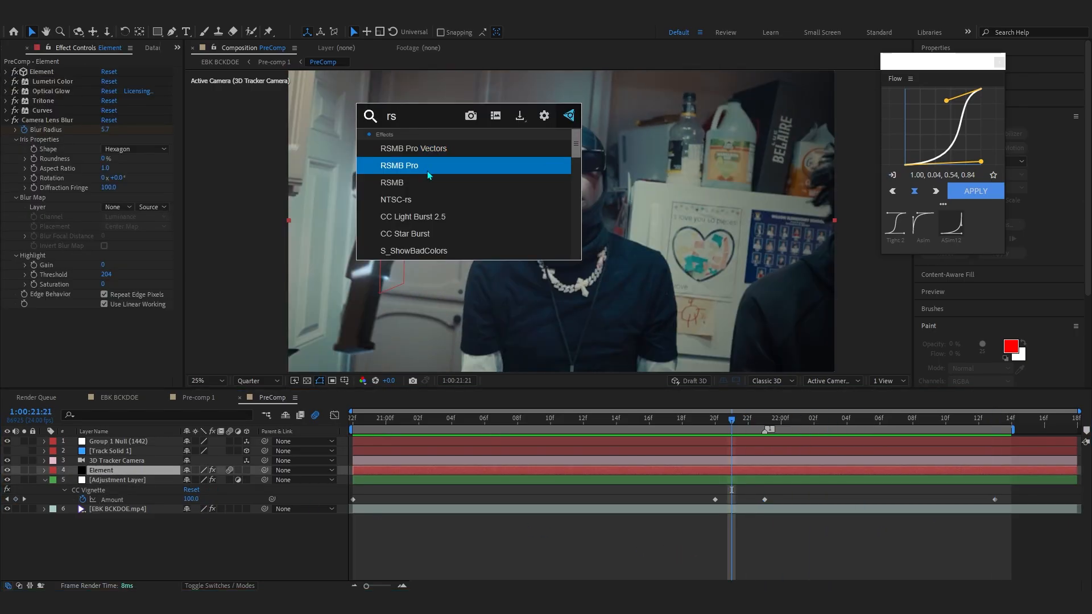
click(429, 182)
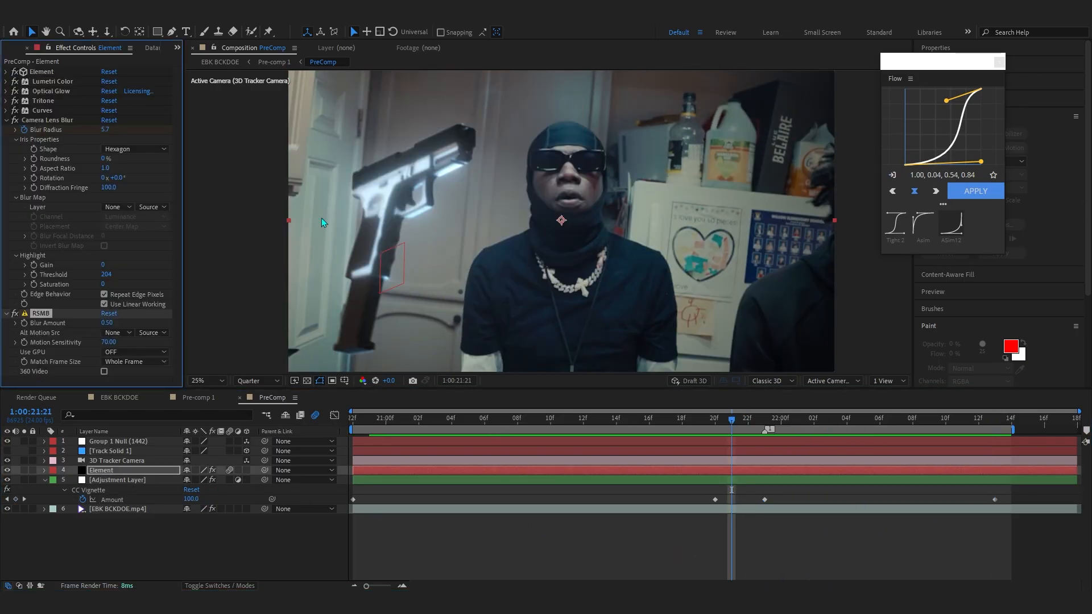
click(135, 352)
click(114, 363)
- Add another new adjustment layer at the top of the composition
click(369, 435)
drag(369, 435, 796, 430)
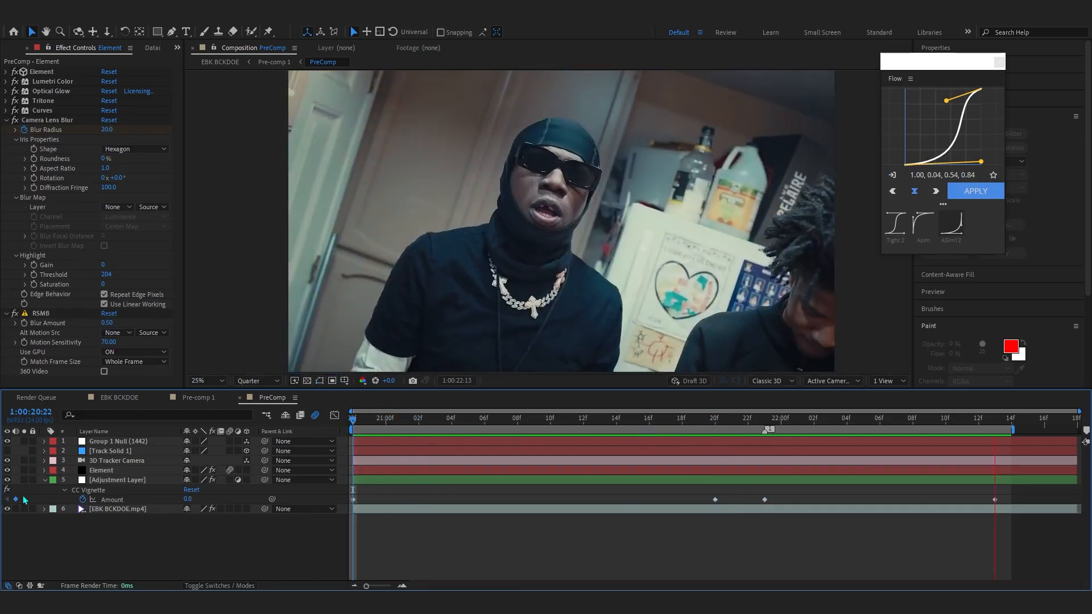
click(44, 480)
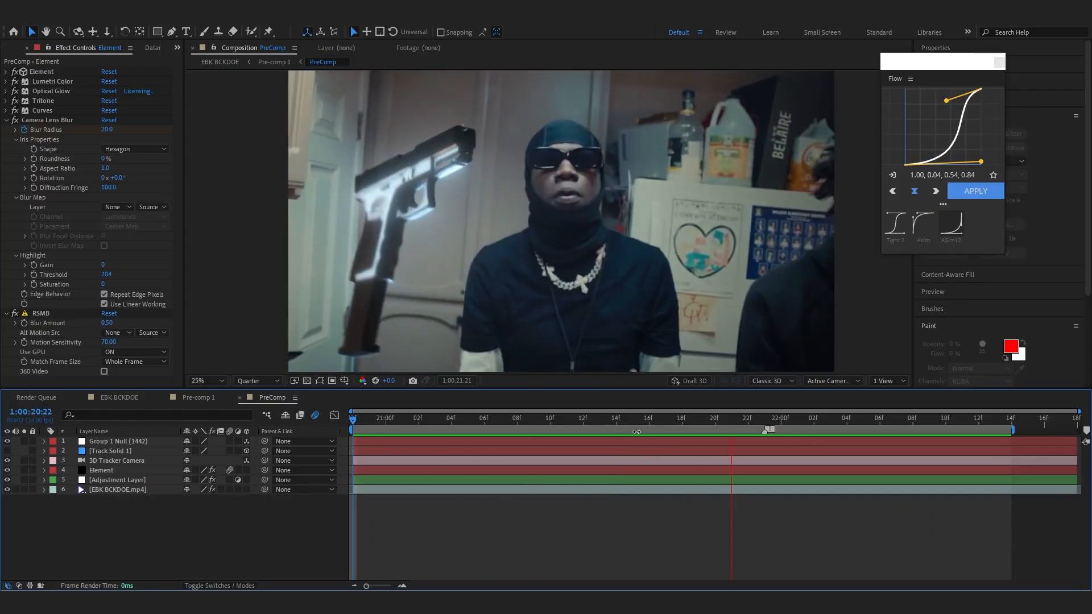
click(678, 527)
right_click(677, 526)
mouse_move(705, 387)
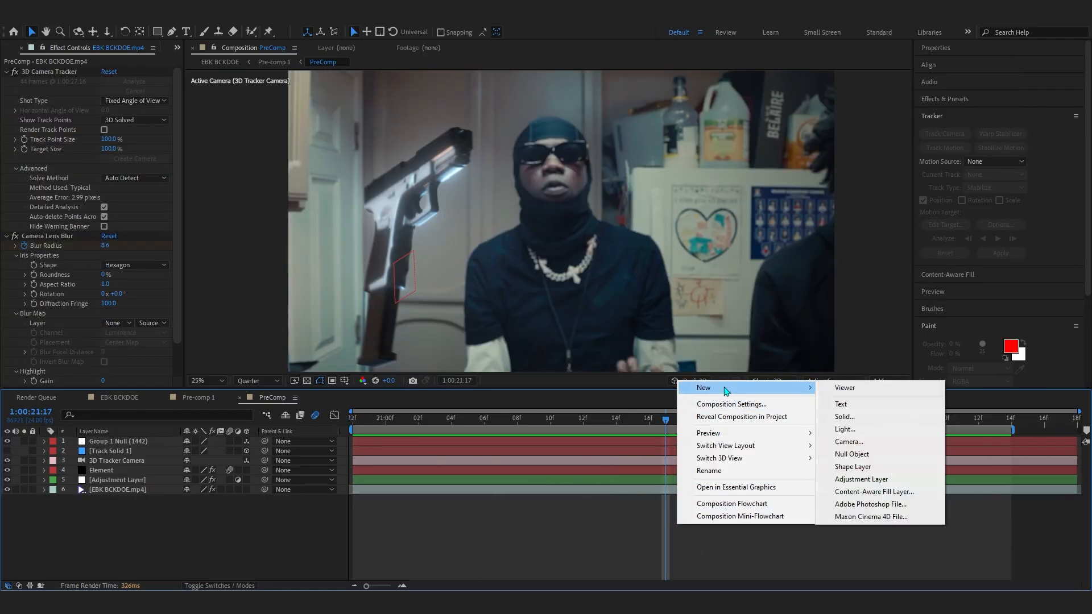
click(861, 479)
- Apply the Horizontal Wiggle Transition preset from the Essential Effects & Transition V2 user presets to the new adjustment layer
drag(720, 424, 731, 421)
click(930, 100)
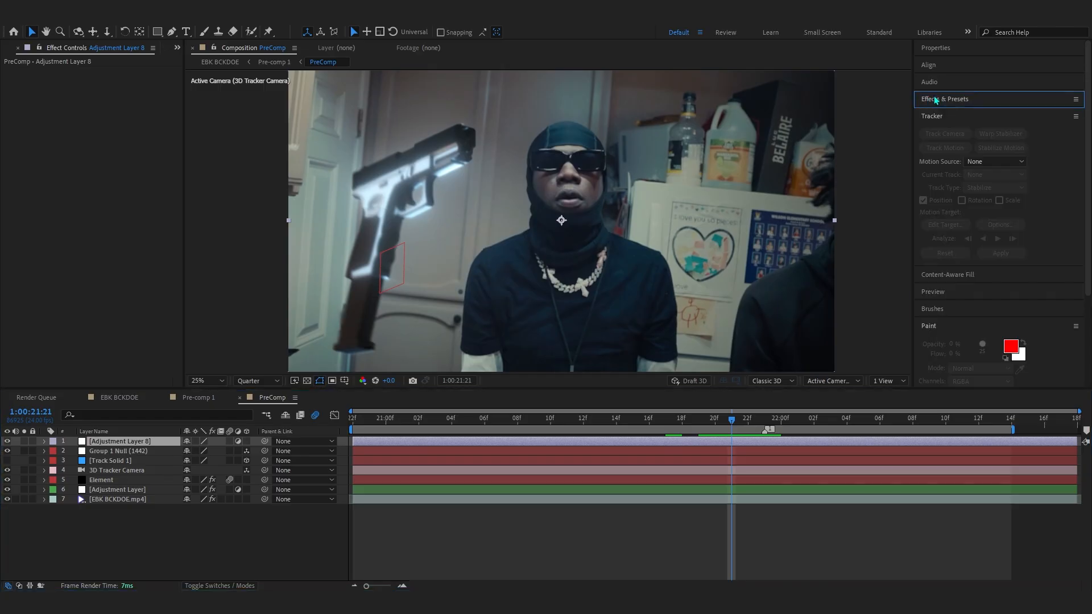
click(919, 126)
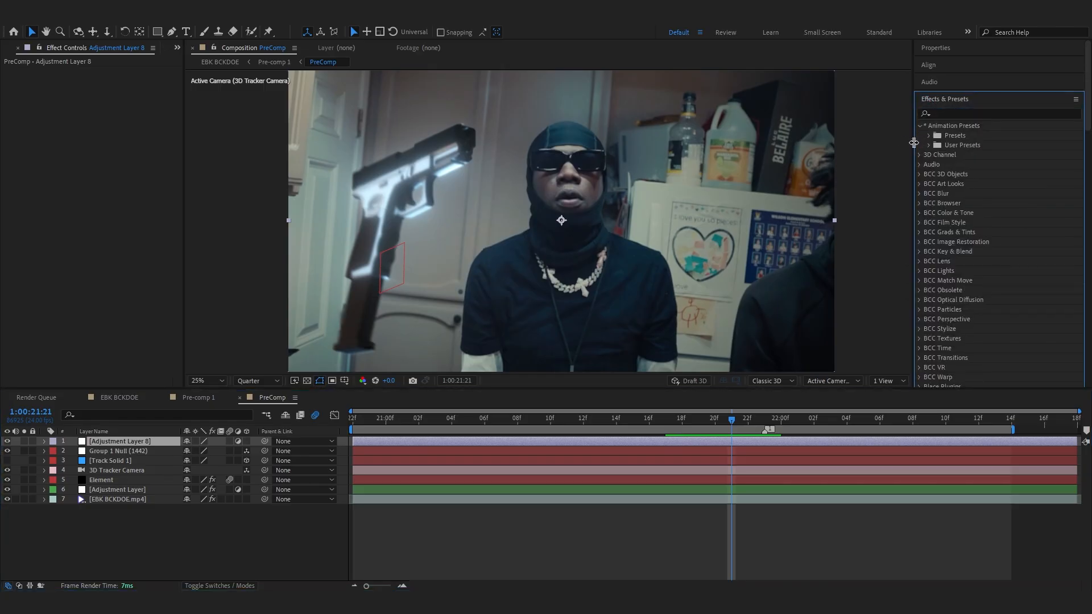
drag(913, 142, 901, 142)
click(917, 146)
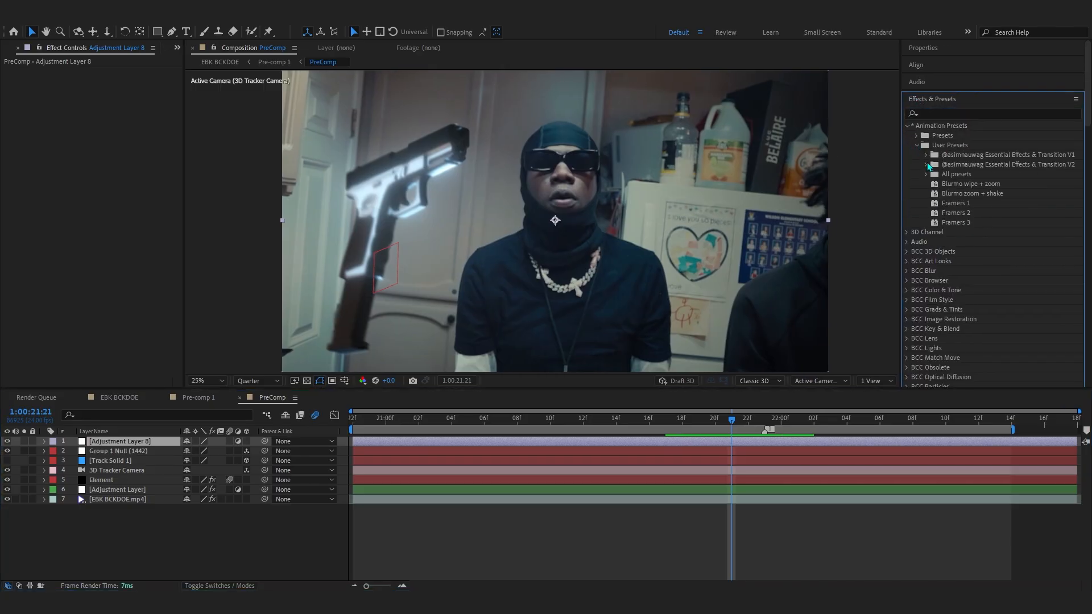
click(926, 165)
scroll(926, 161, down, 2)
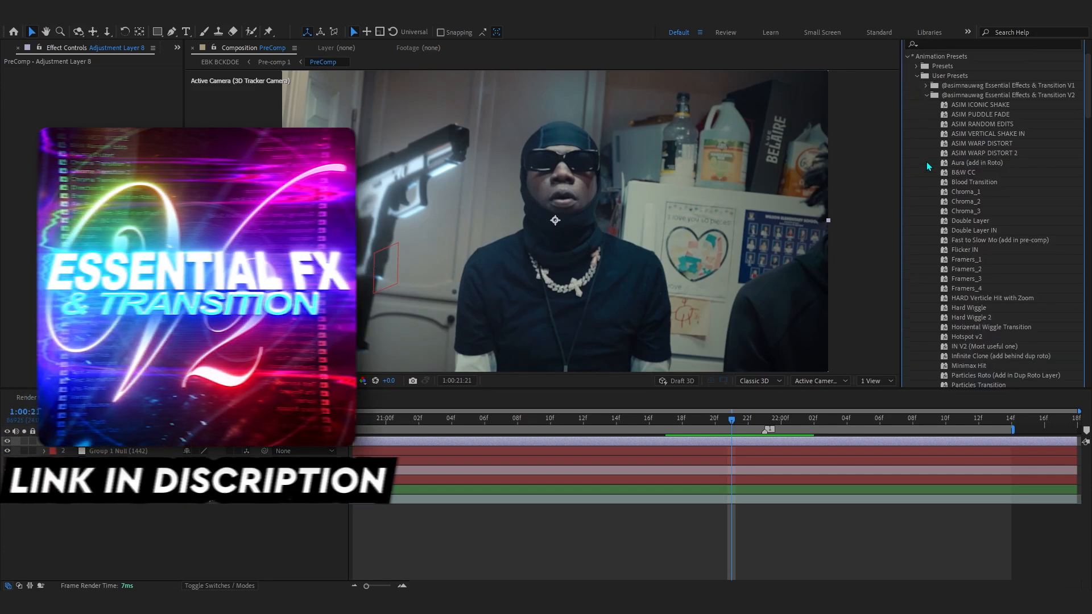
scroll(926, 161, down, 3)
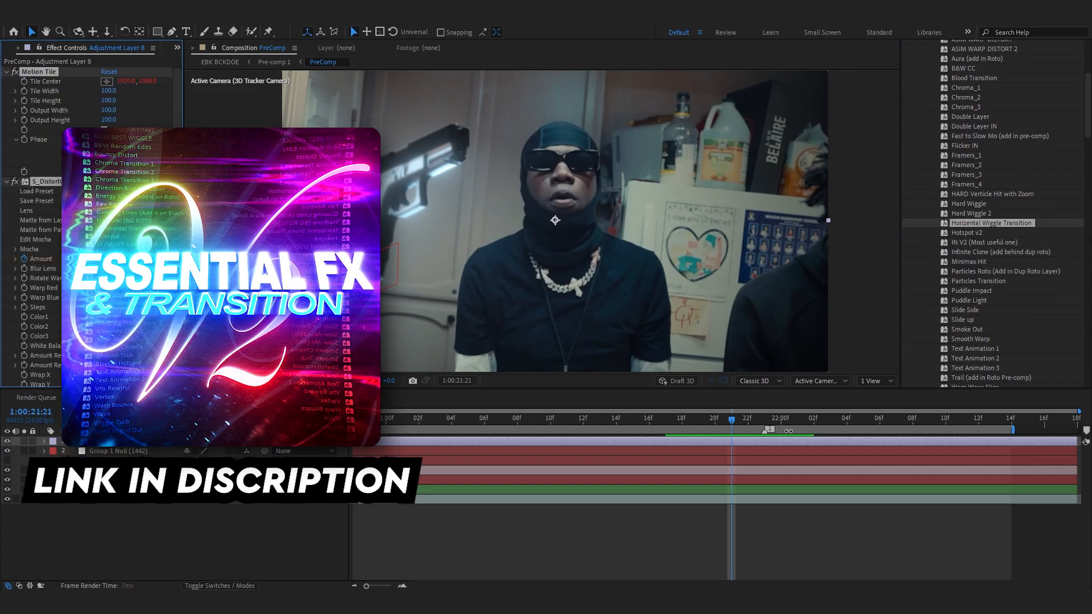
- Preview the wiggle transition and scroll through its effect keyframes in the timeline
key(Page_Down)
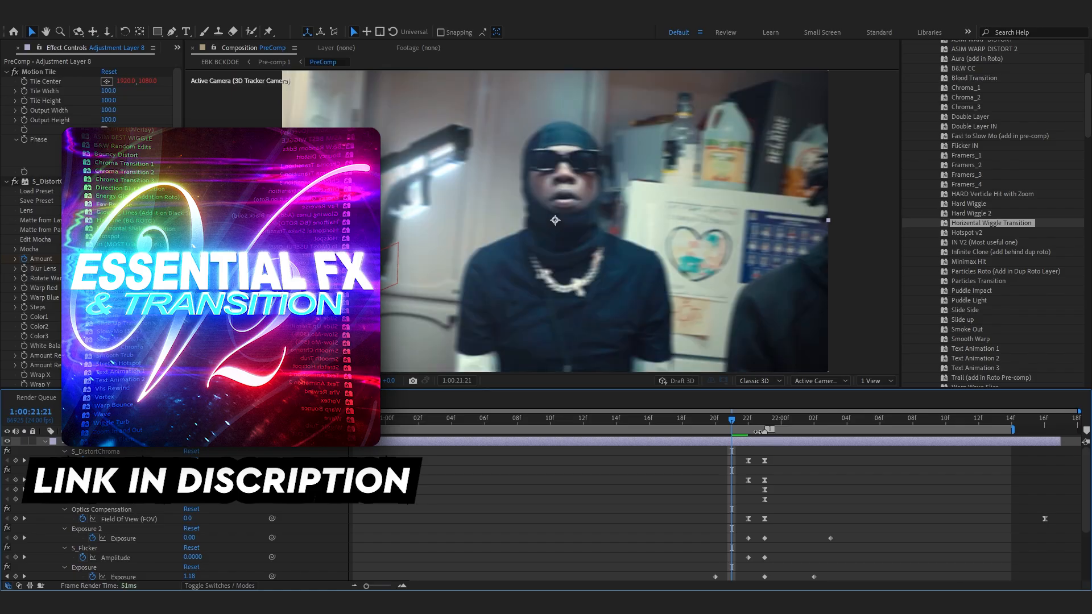
key(space)
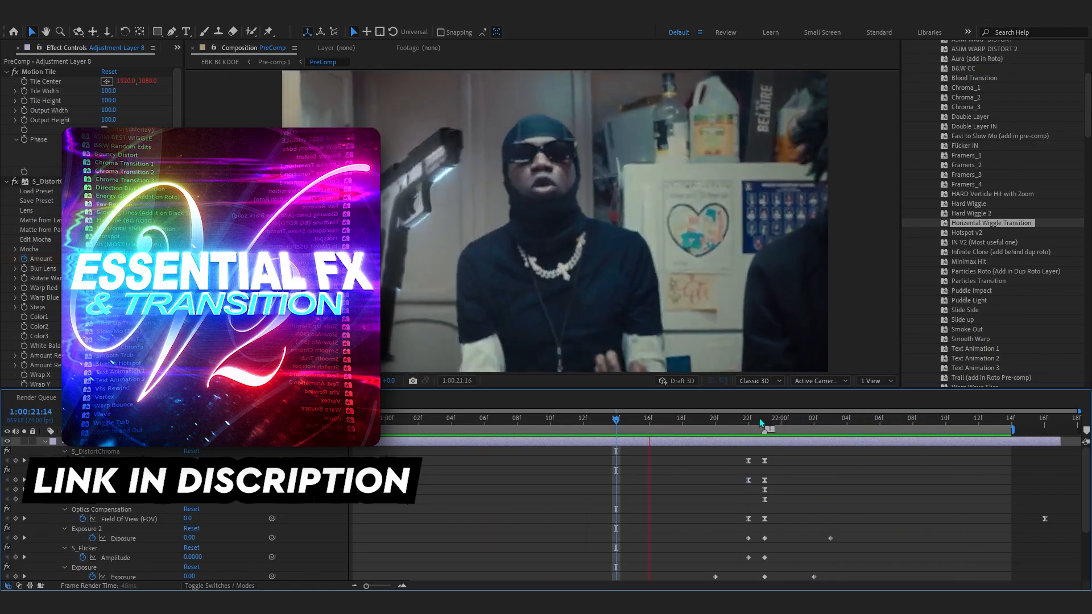
key(space)
scroll(95, 520, down, 3)
scroll(102, 529, up, 3)
click(118, 537)
scroll(118, 538, down, 3)
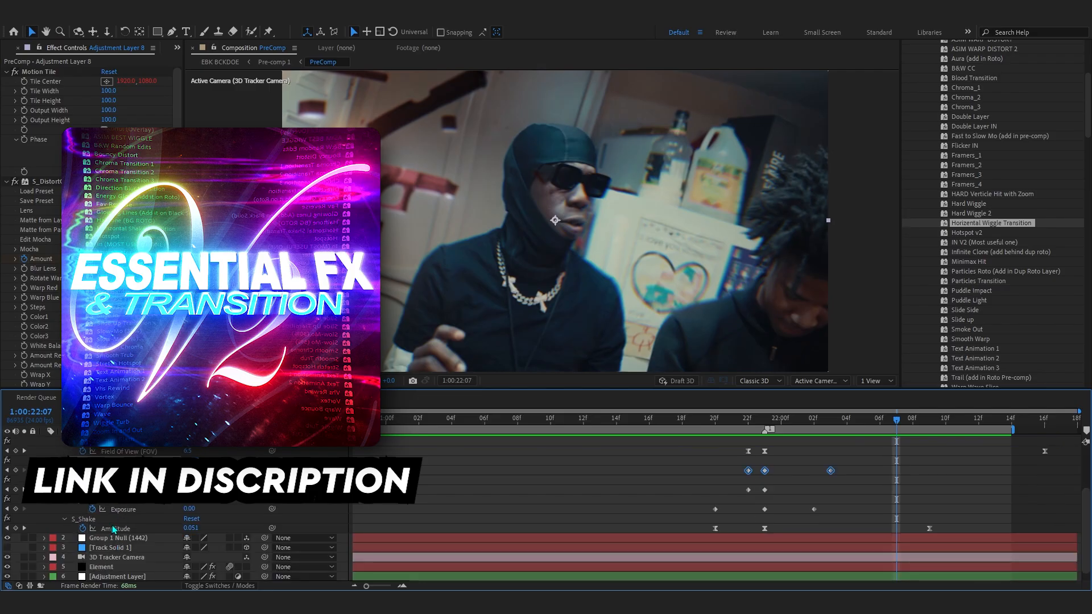
scroll(113, 528, up, 3)
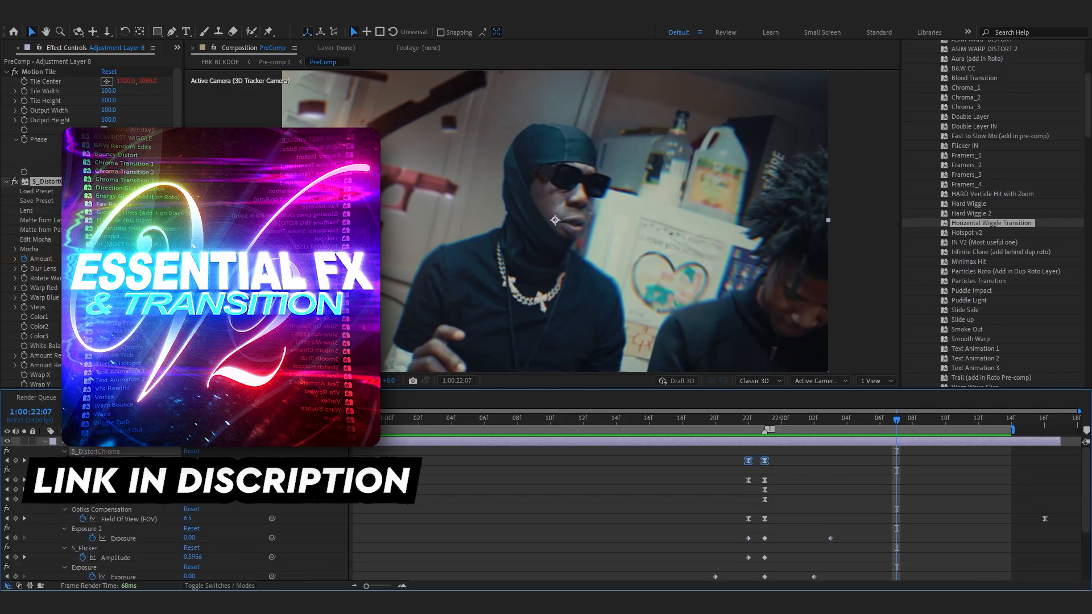
- Inspect the transition's keyframe curves in the graph editor and step through the transition frames
click(601, 574)
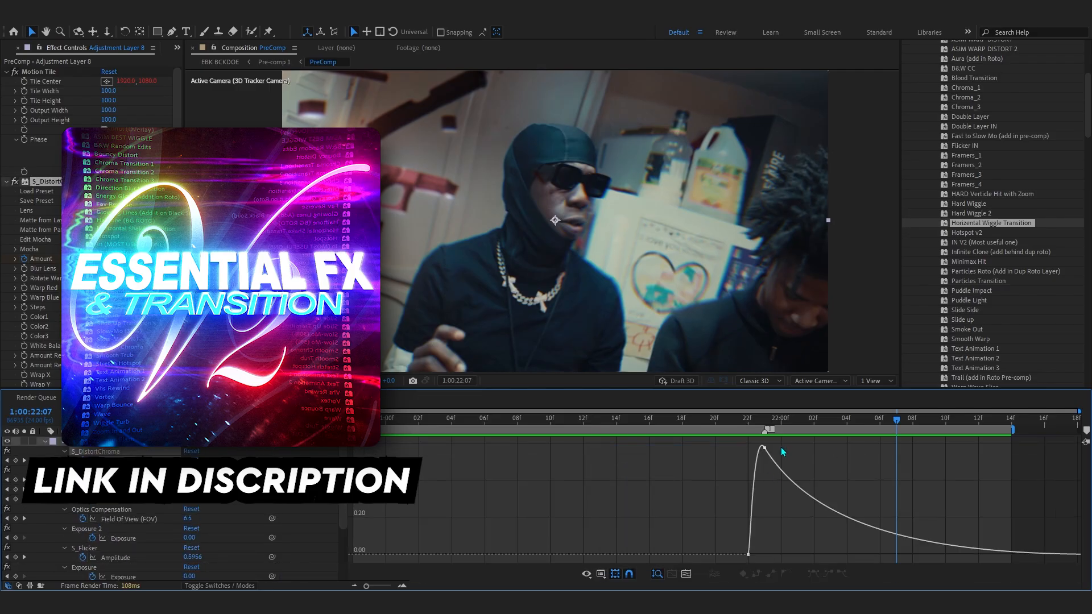
click(771, 468)
drag(645, 550, 645, 552)
drag(770, 421, 637, 473)
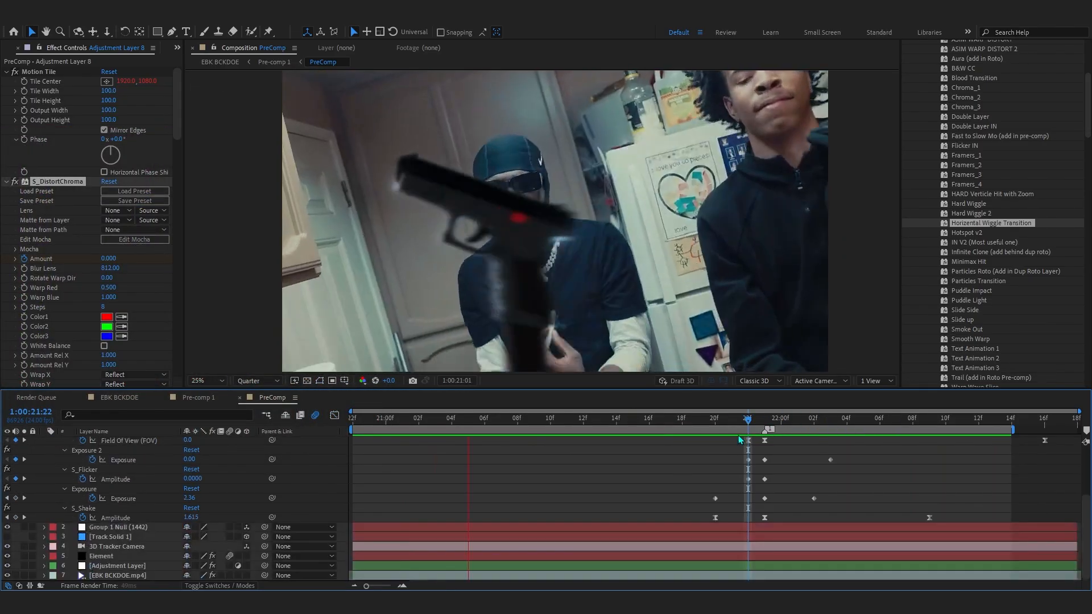
key(space)
click(762, 419)
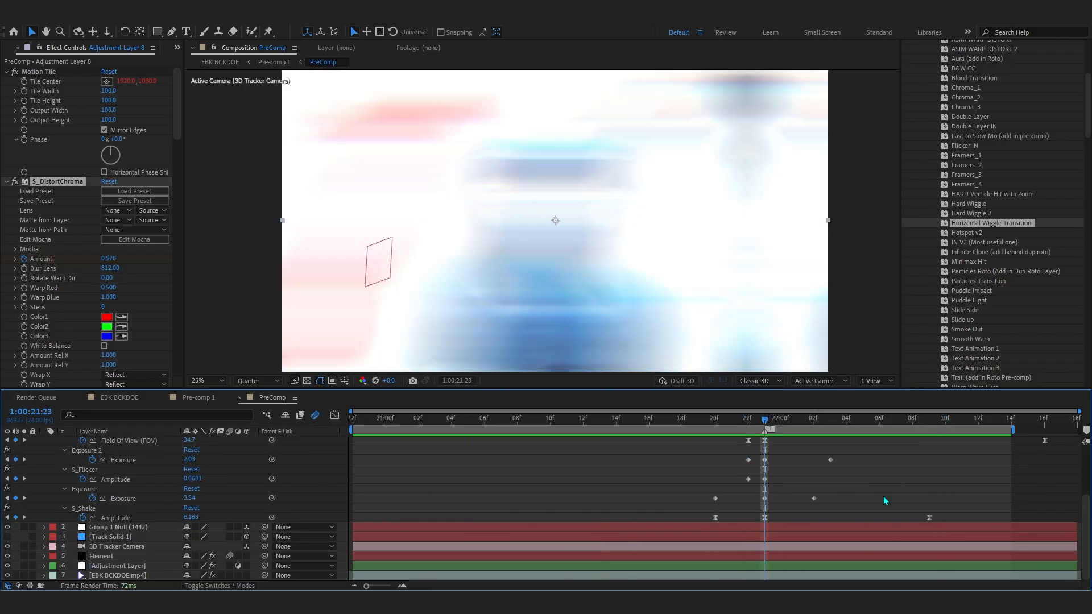
- Add one more adjustment layer and apply Hue/Saturation to it
click(796, 576)
key(ctrl+alt+y)
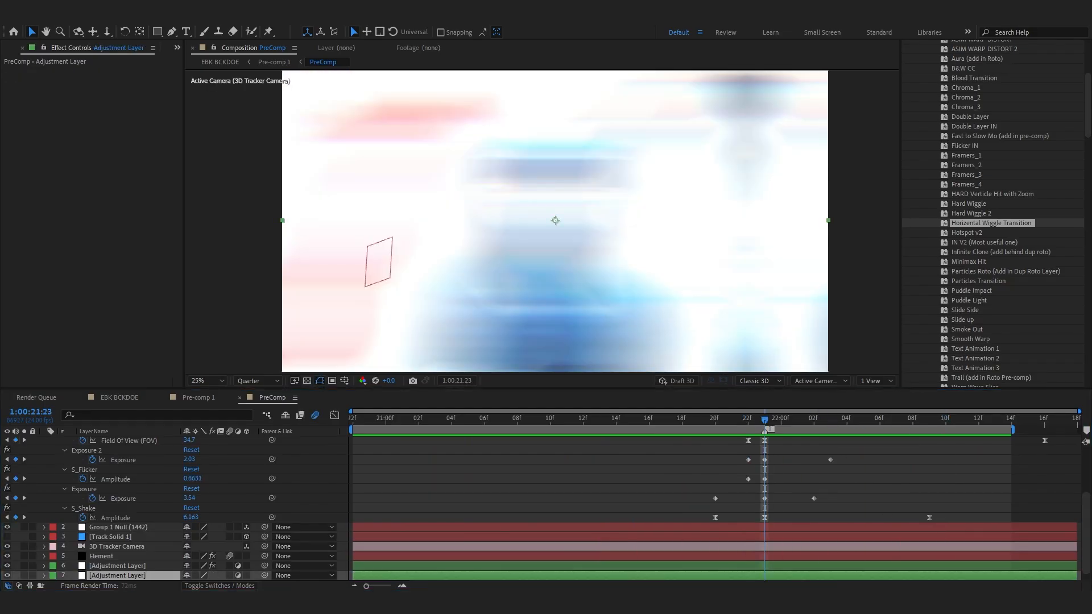
click(781, 430)
key(ctrl+space)
text(hue)
key(Return)
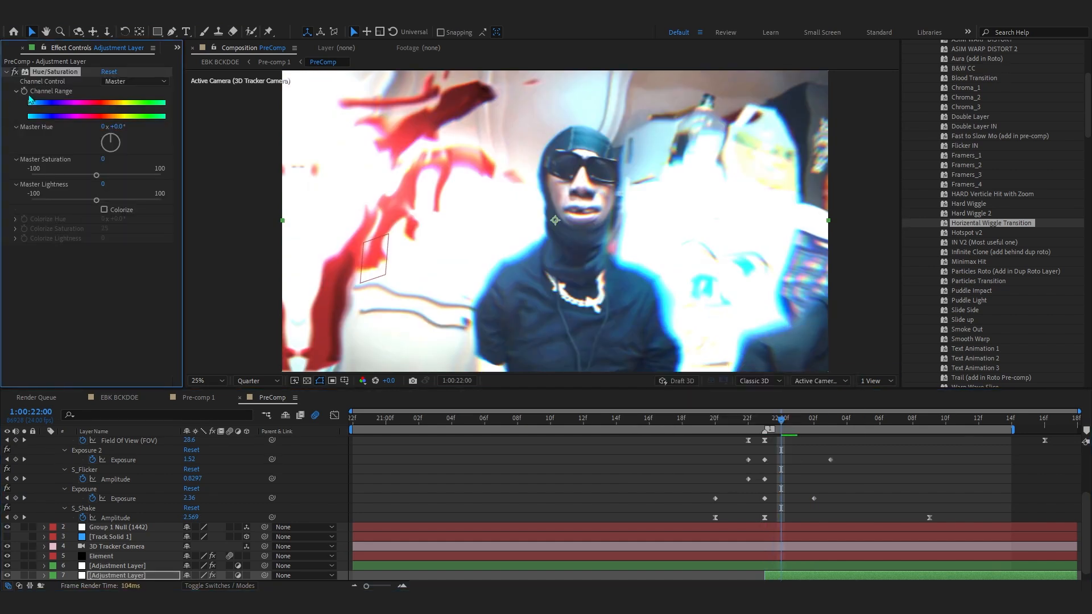
- Keyframe the Hue/Saturation Master Saturation, dropping it to -97 right after the transition, and adjust the keyframe timing
scroll(442, 560, down, 1)
drag(795, 430, 946, 438)
key(u)
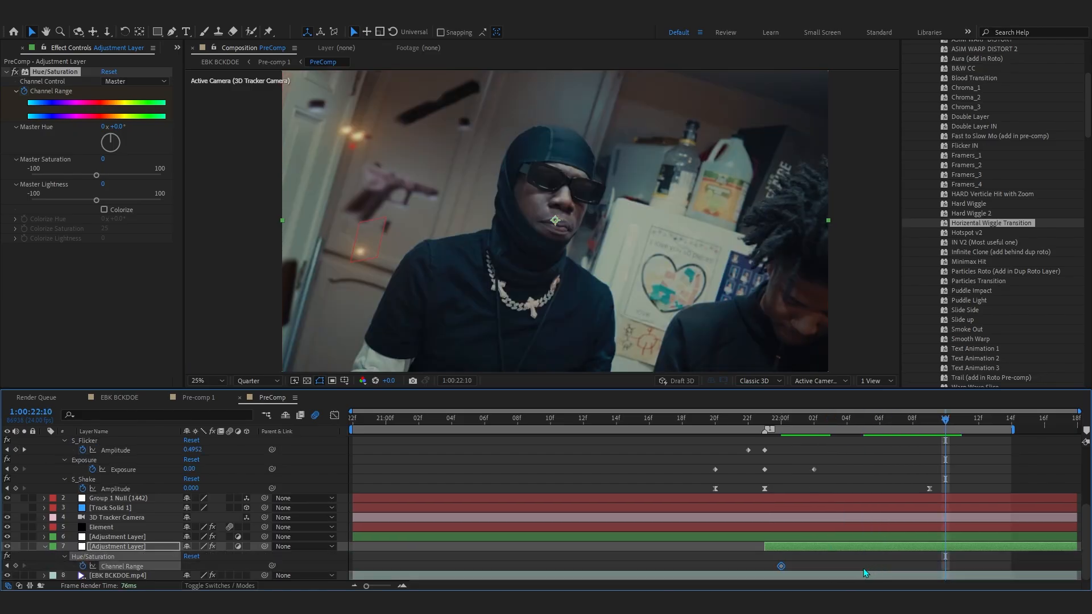
drag(783, 564, 1013, 559)
drag(881, 427, 797, 430)
drag(96, 175, 50, 177)
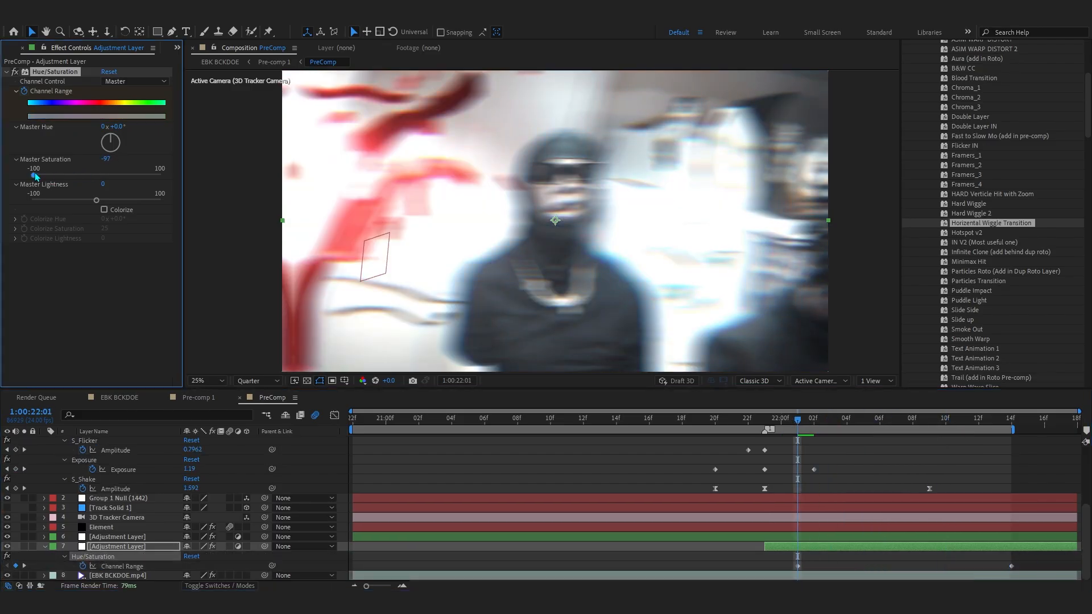
drag(742, 427, 945, 422)
key(ctrl+z)
drag(797, 566, 775, 570)
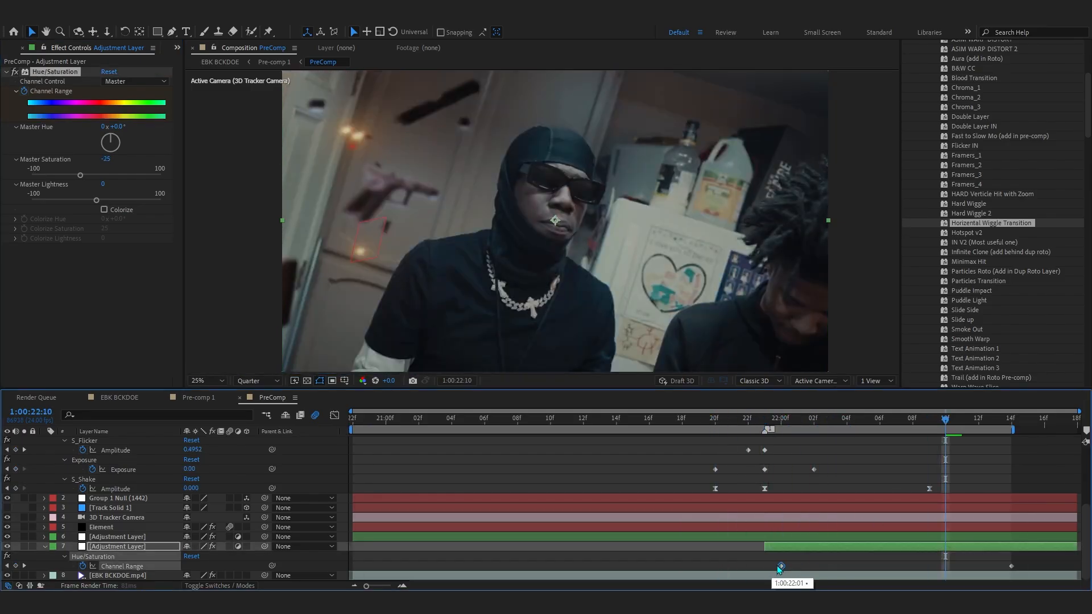
drag(748, 422, 769, 451)
- Move the Element layer's Optical Glow Amount keyframe slightly earlier, raise the Amount to 69, and preview
click(112, 529)
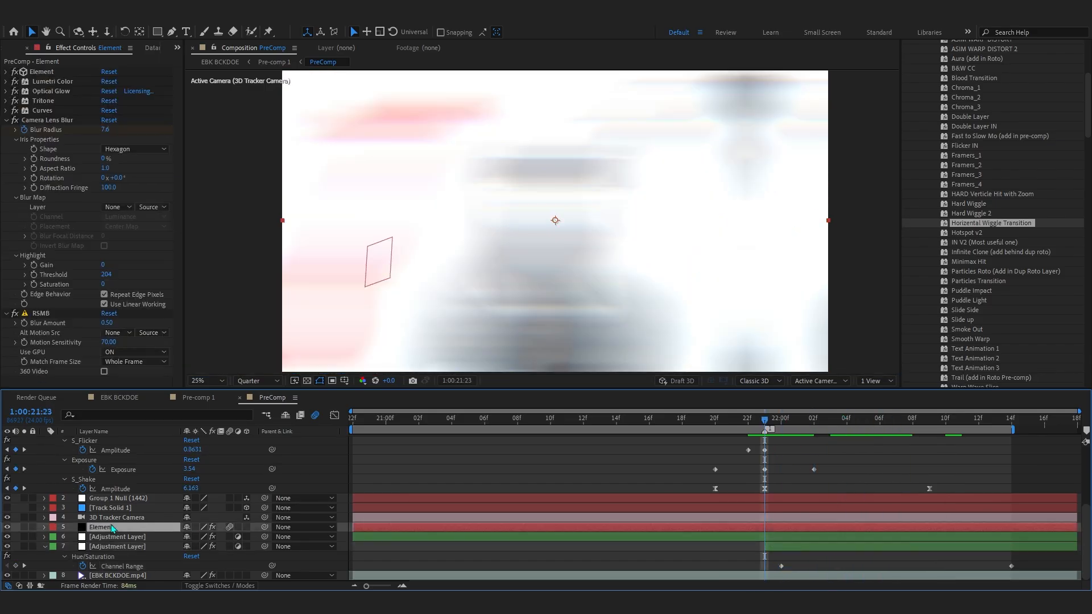
click(7, 92)
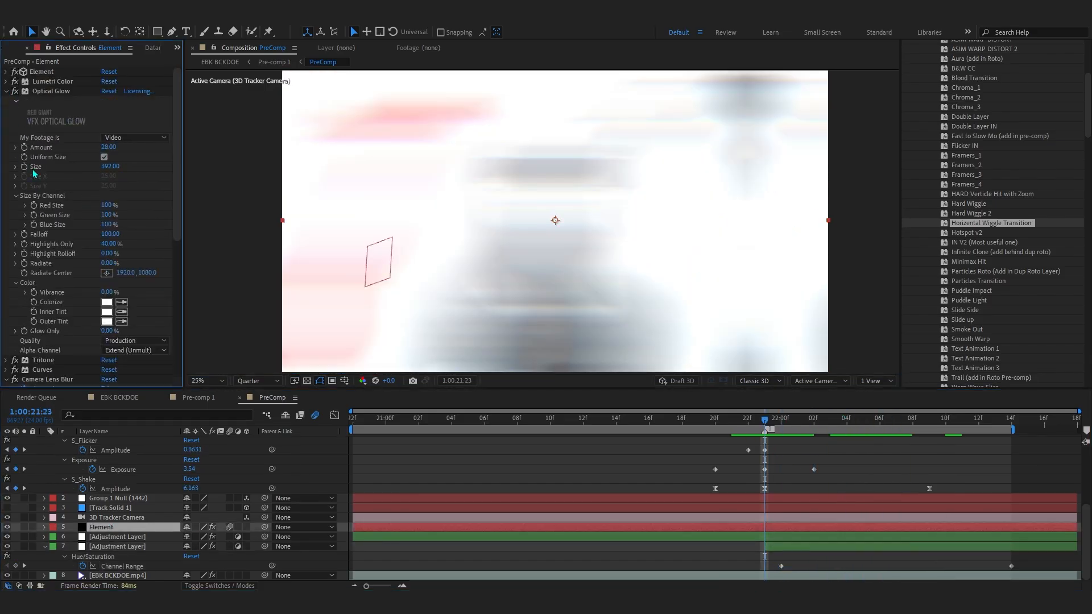
key(u)
scroll(764, 534, down, 2)
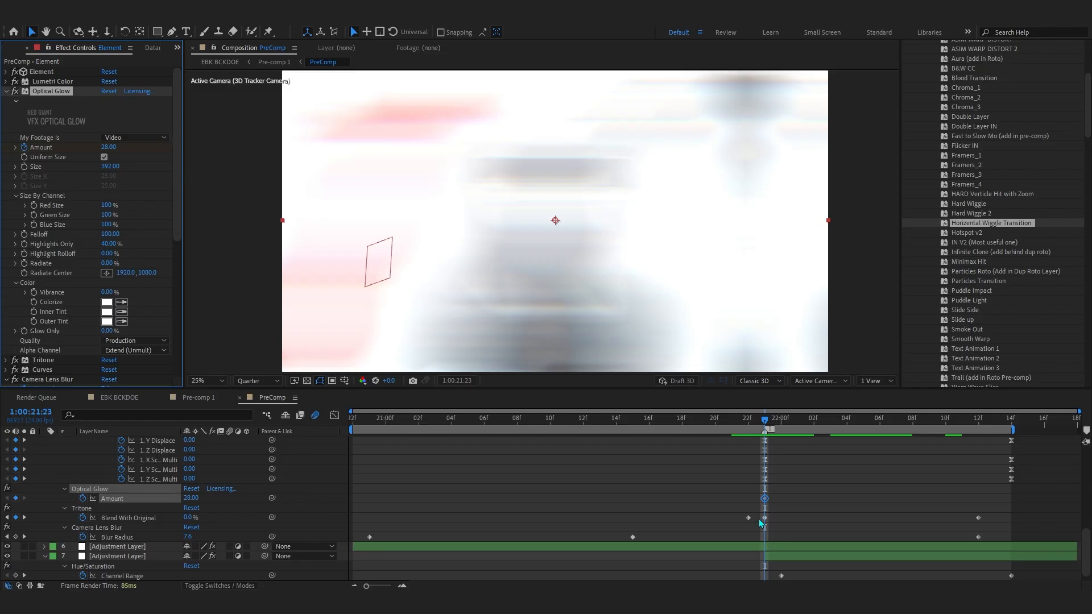
drag(764, 499, 749, 499)
drag(193, 498, 210, 495)
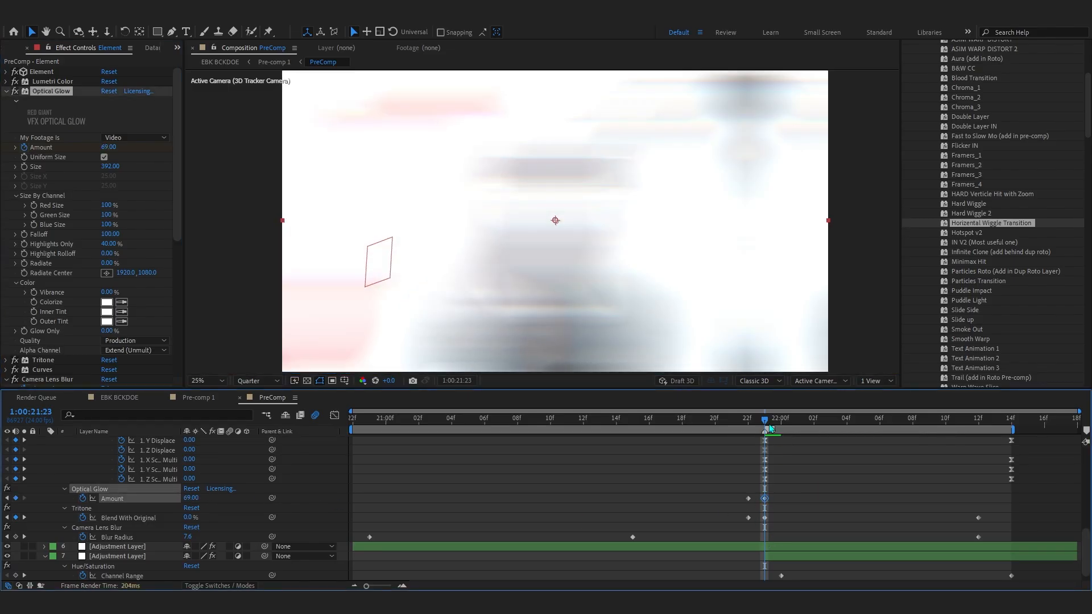
key(space)
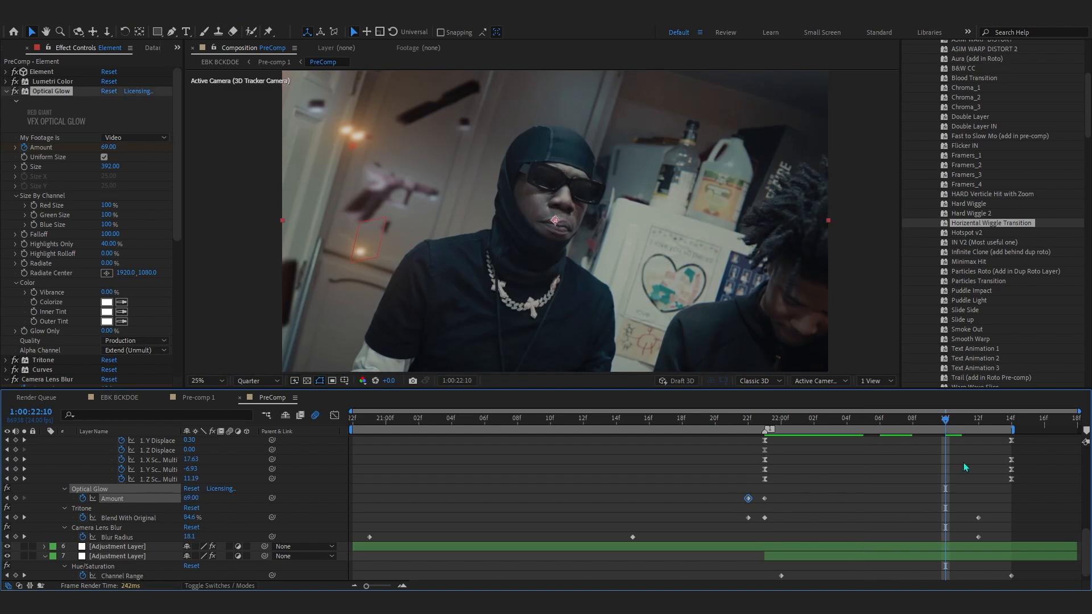
key(u)
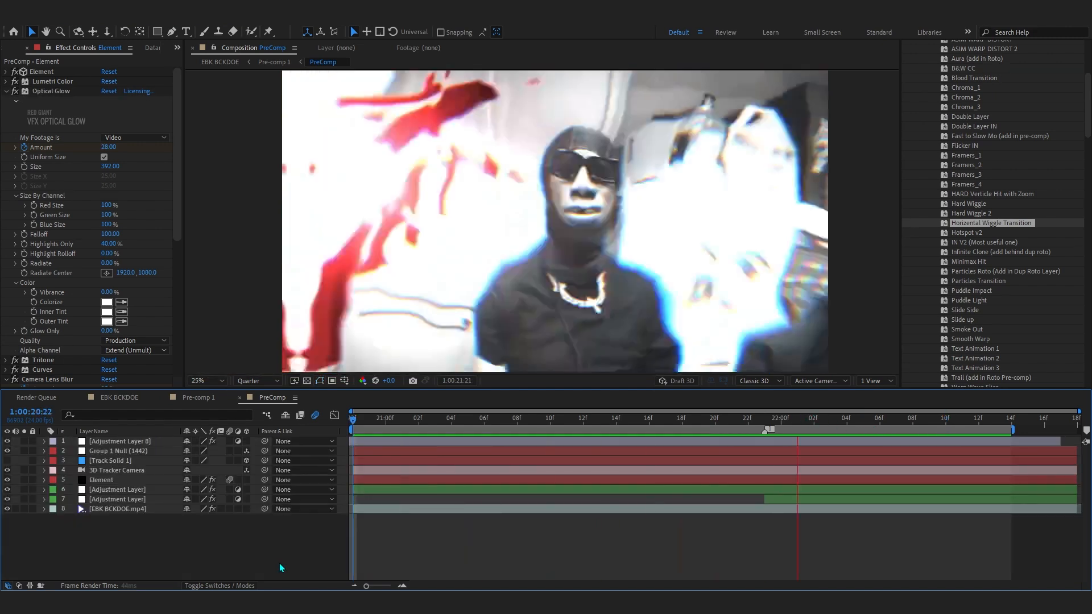